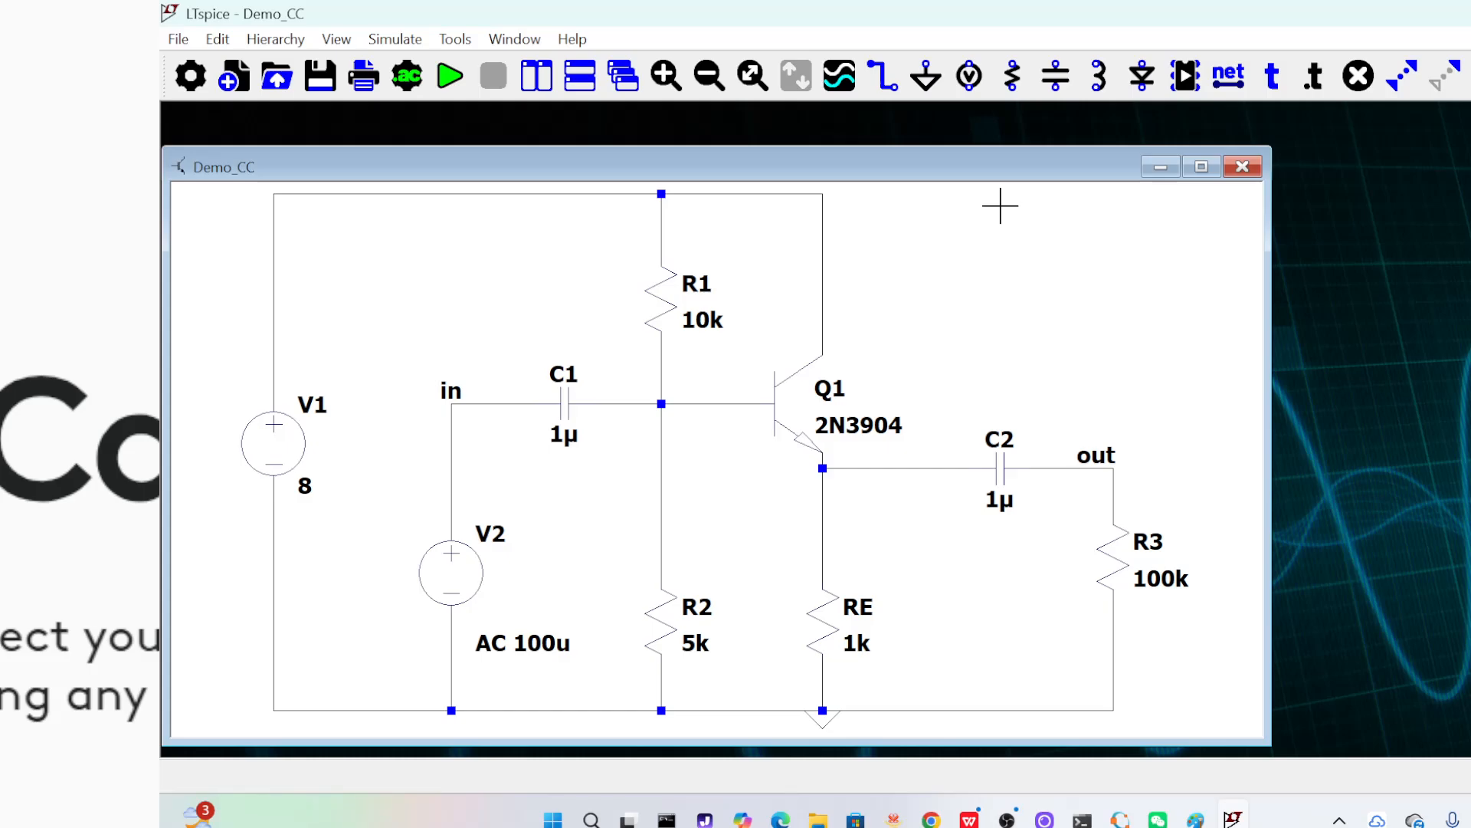
Delete resistor R2 and the wires connecting it between the transistor base node and the ground line
drag(931, 171, 1049, 151)
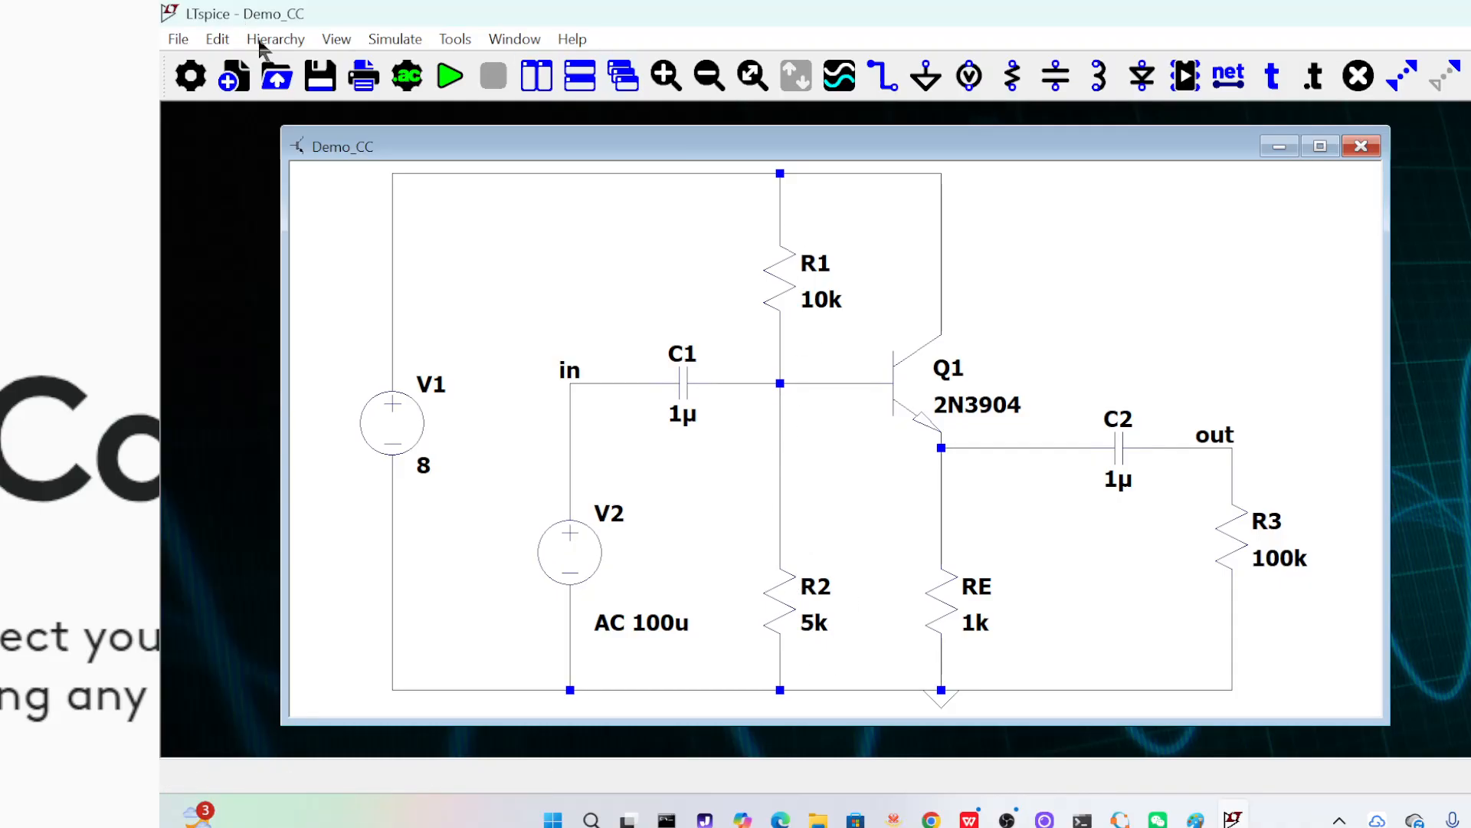
click(227, 44)
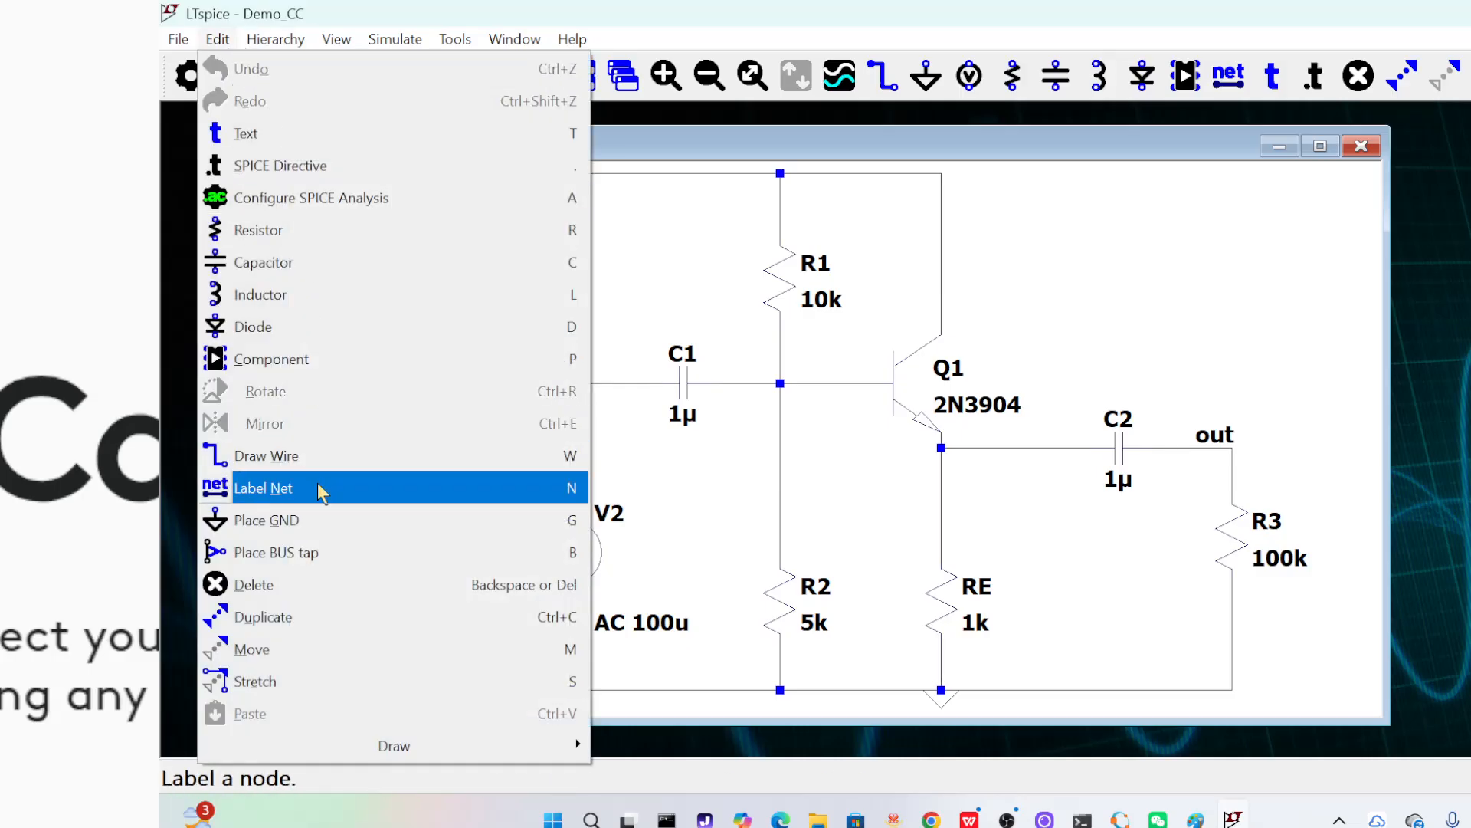
click(350, 590)
drag(740, 410, 858, 704)
click(780, 479)
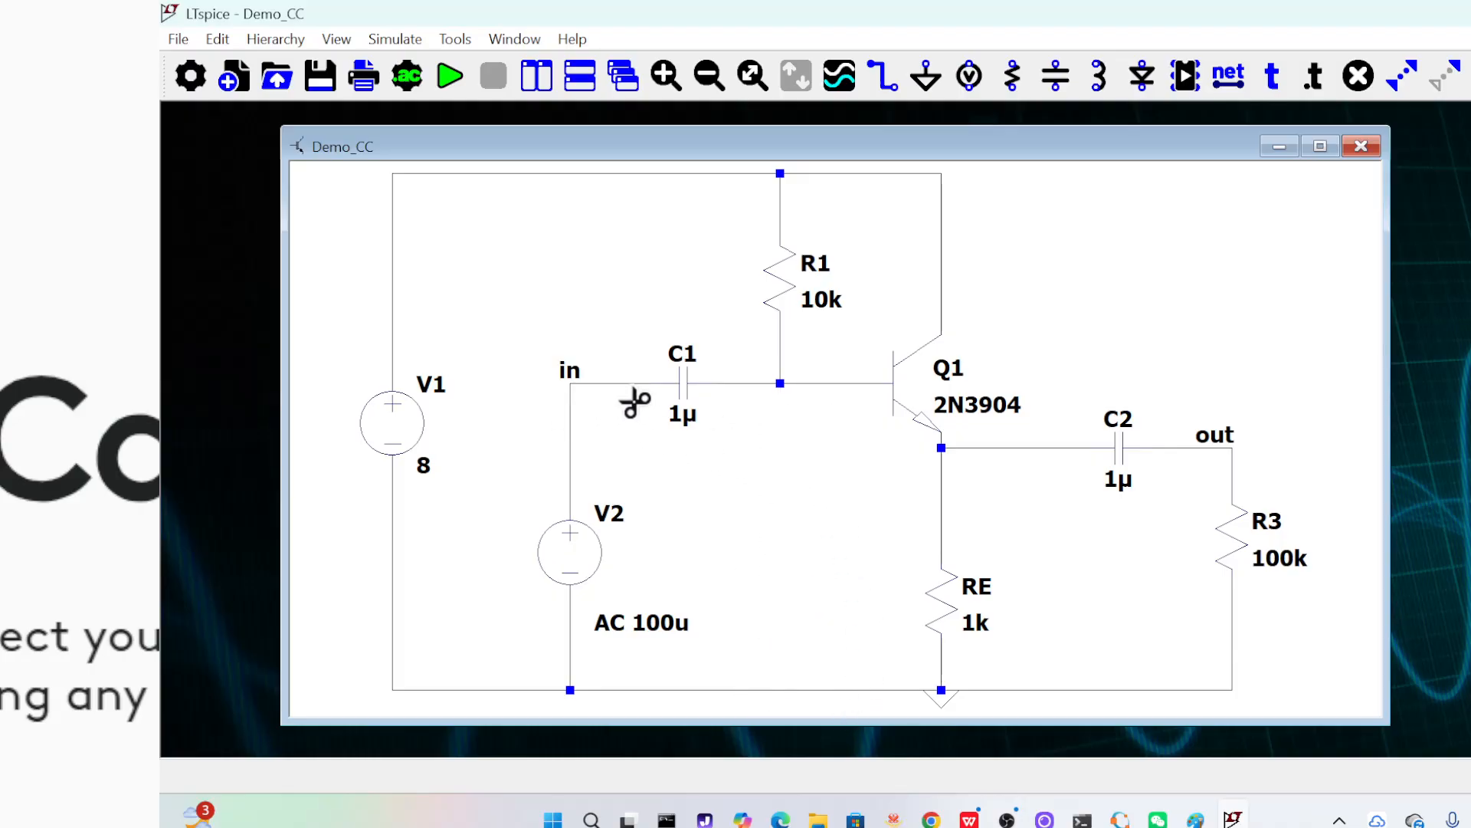
key(Escape)
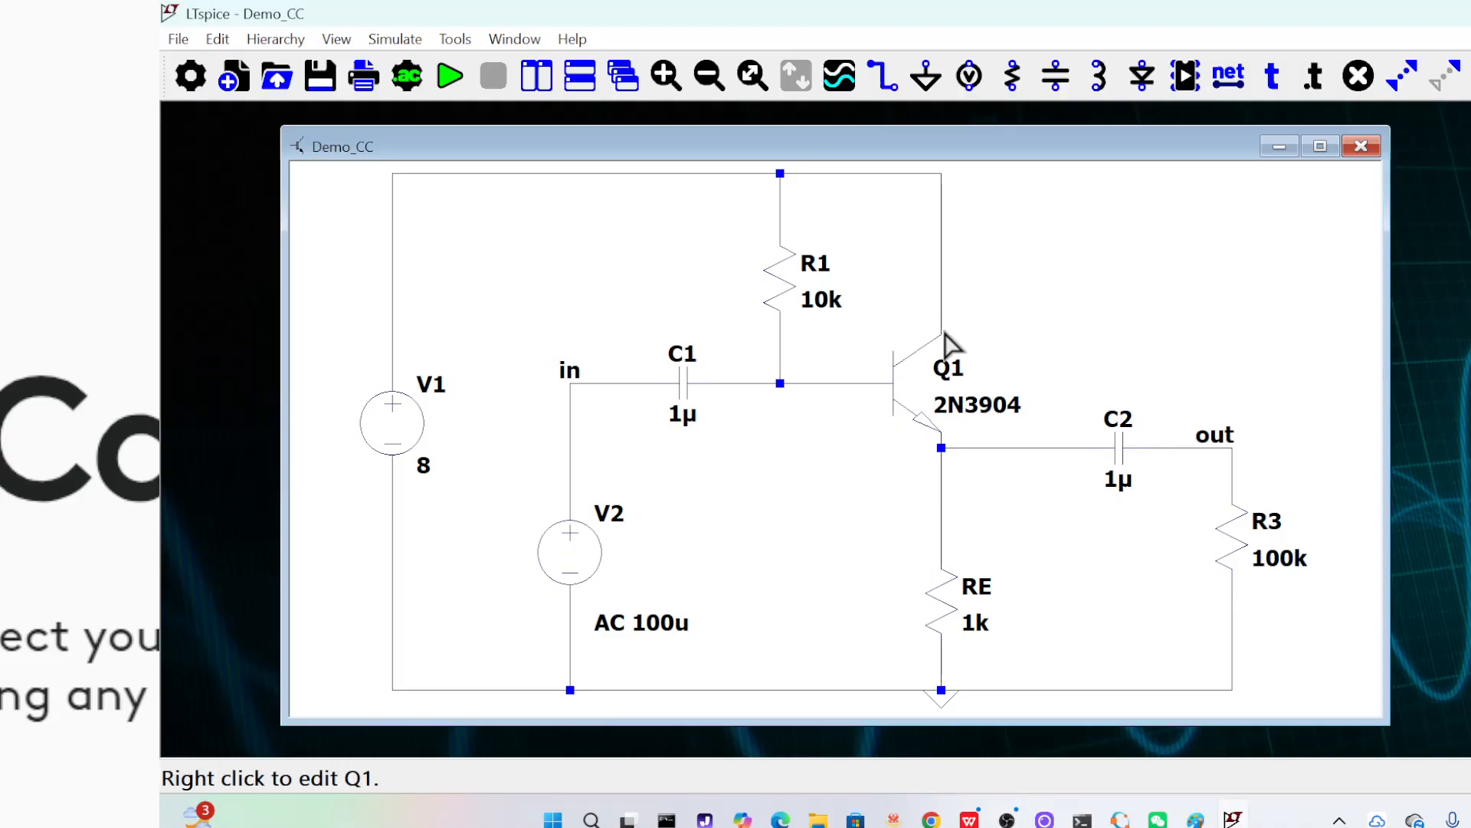
Set the resistance of R1 to 400k
right_click(788, 307)
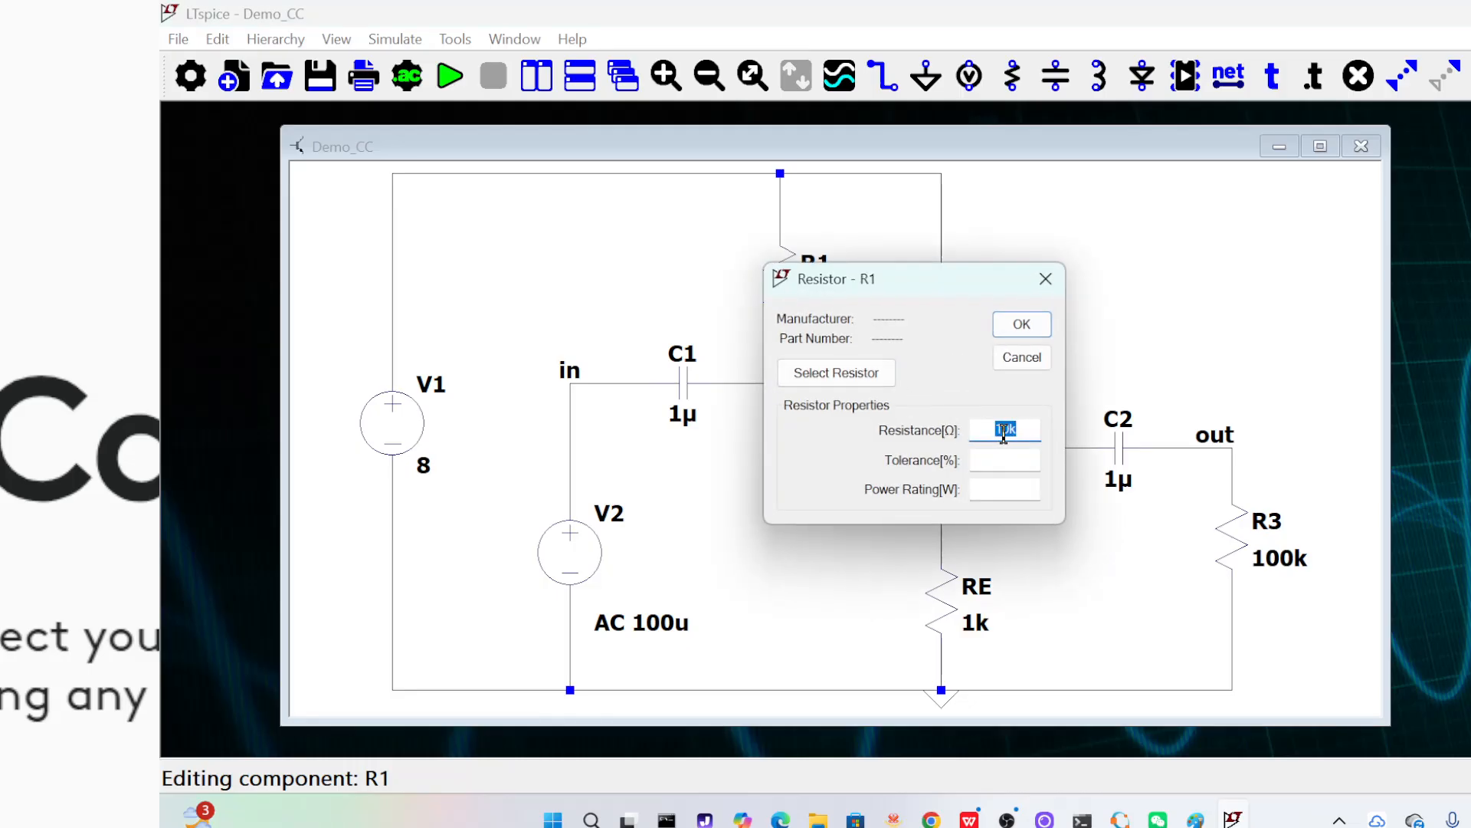
click(996, 428)
key(Delete)
text(40)
click(1024, 323)
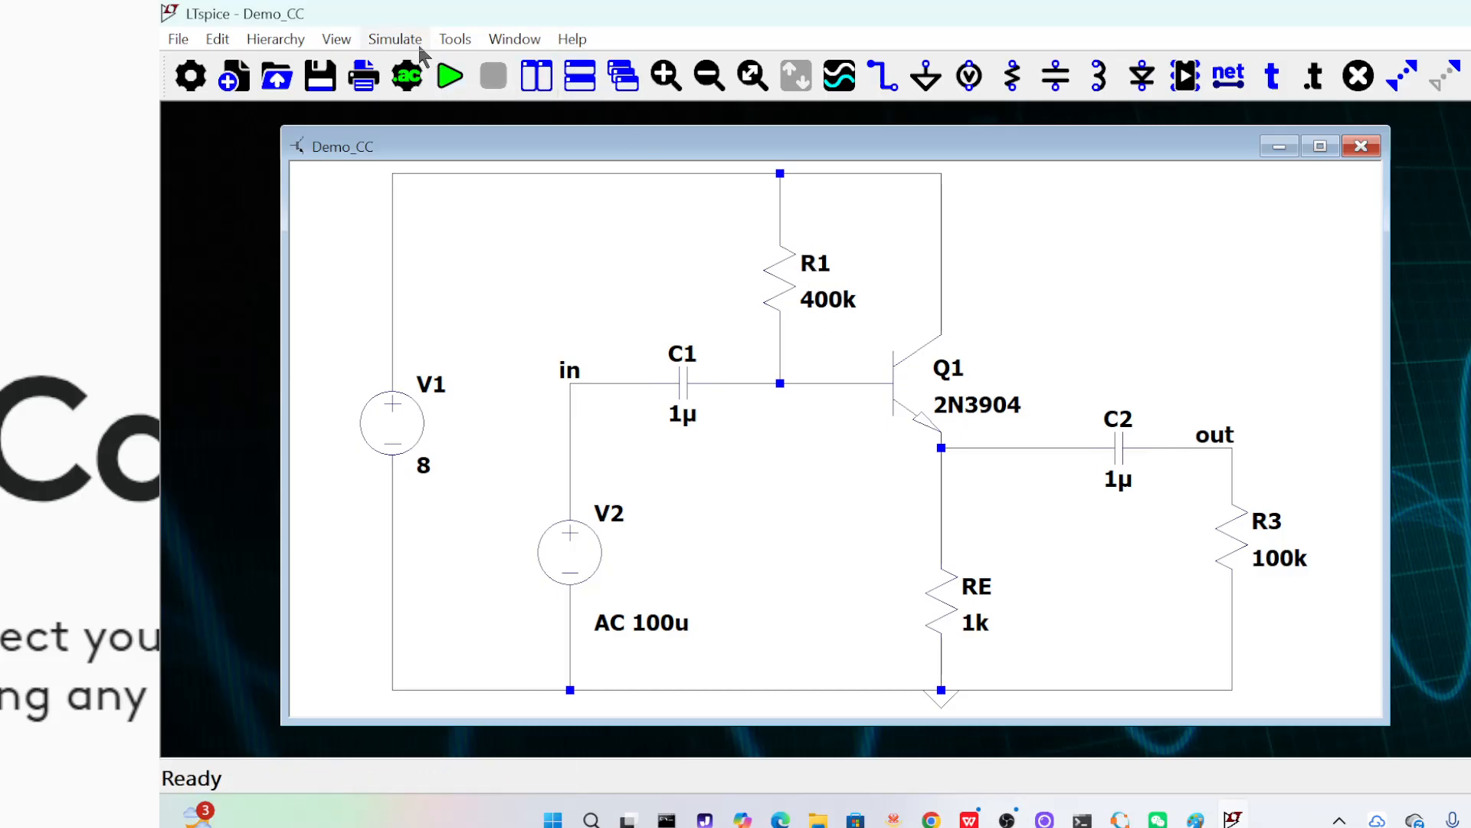
Configure a DC operating point analysis and place its .op directive in the empty area above R3
click(228, 41)
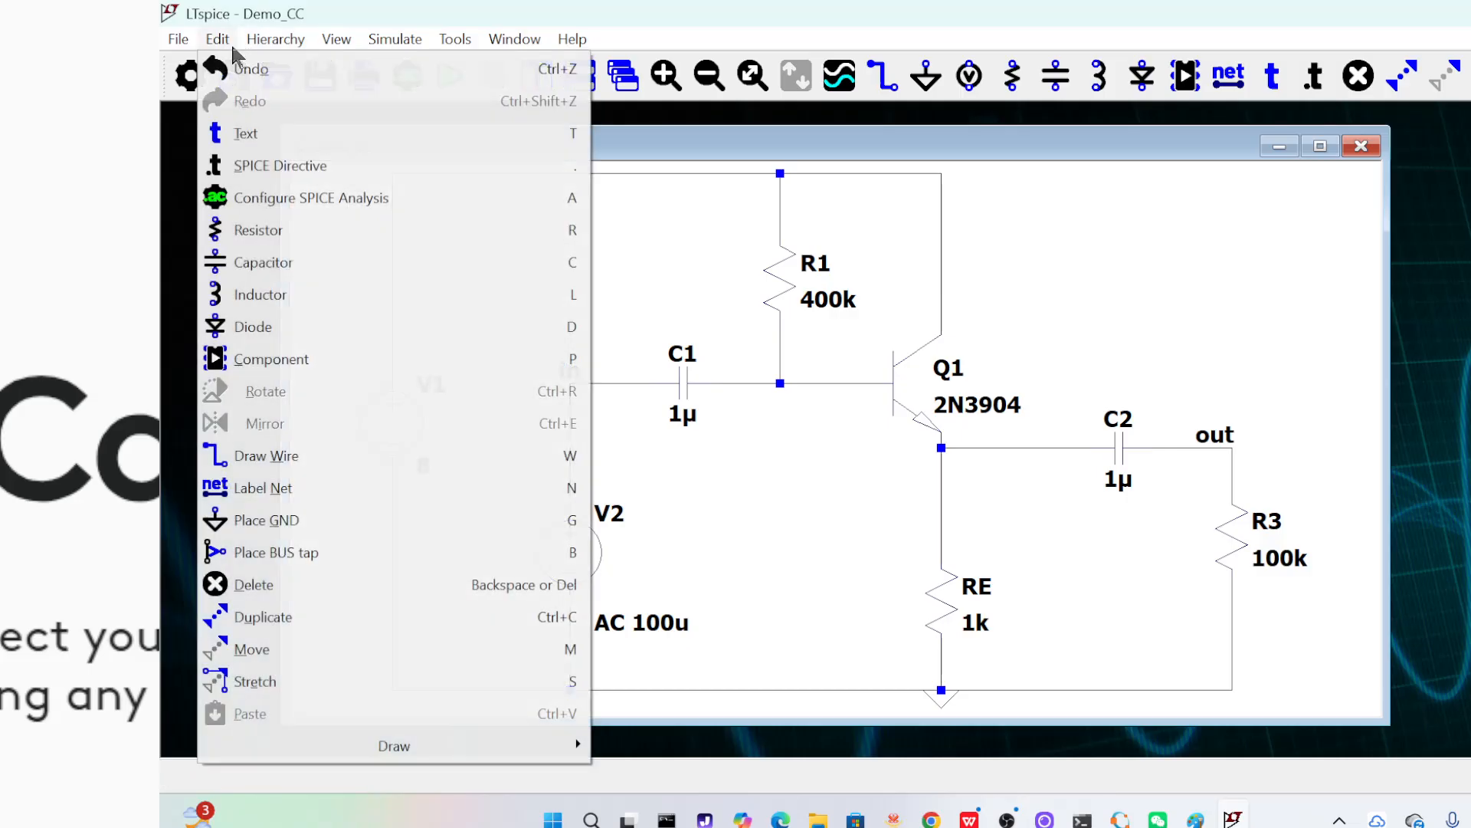
click(335, 205)
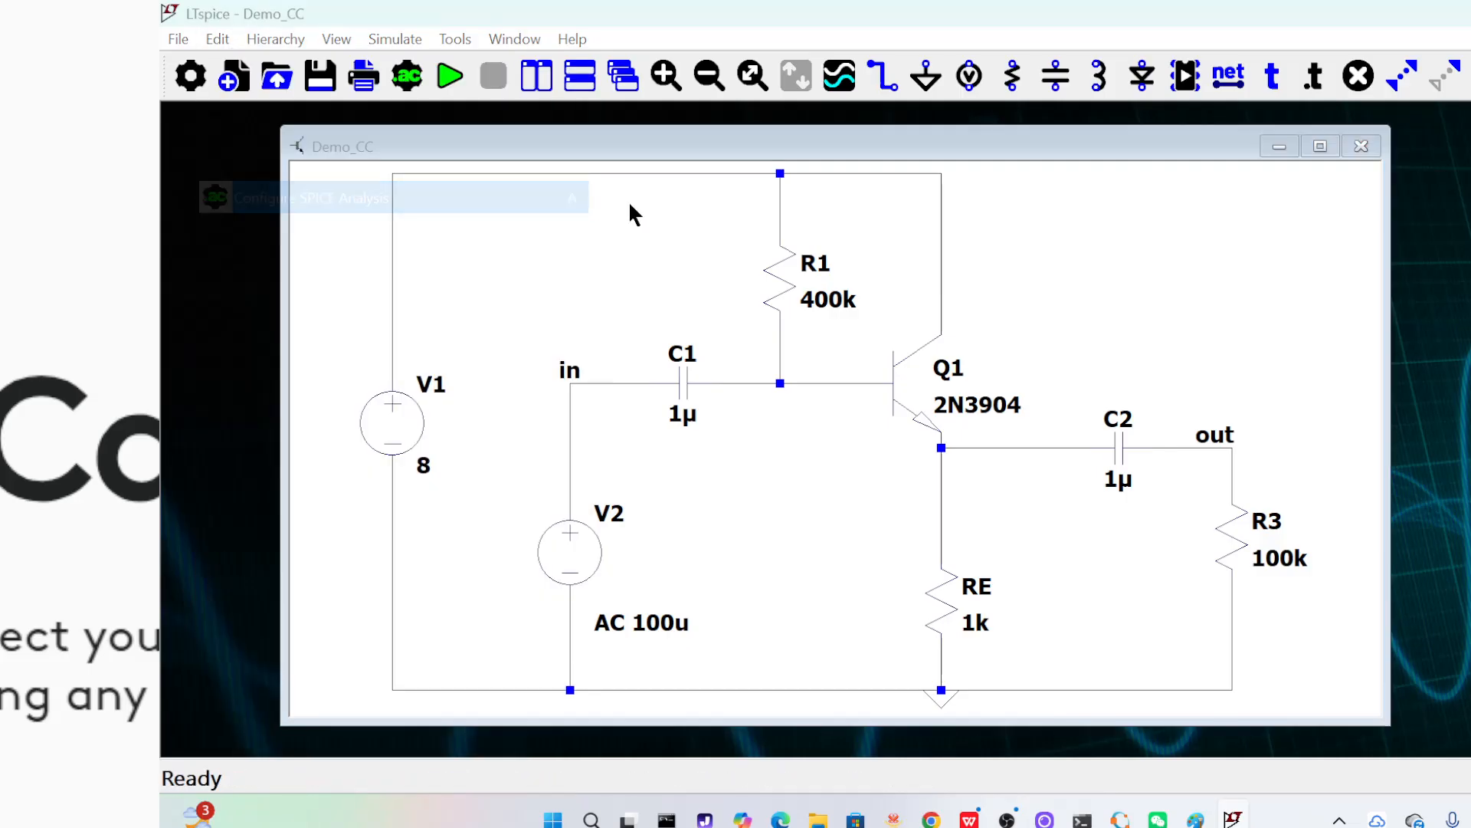
click(975, 241)
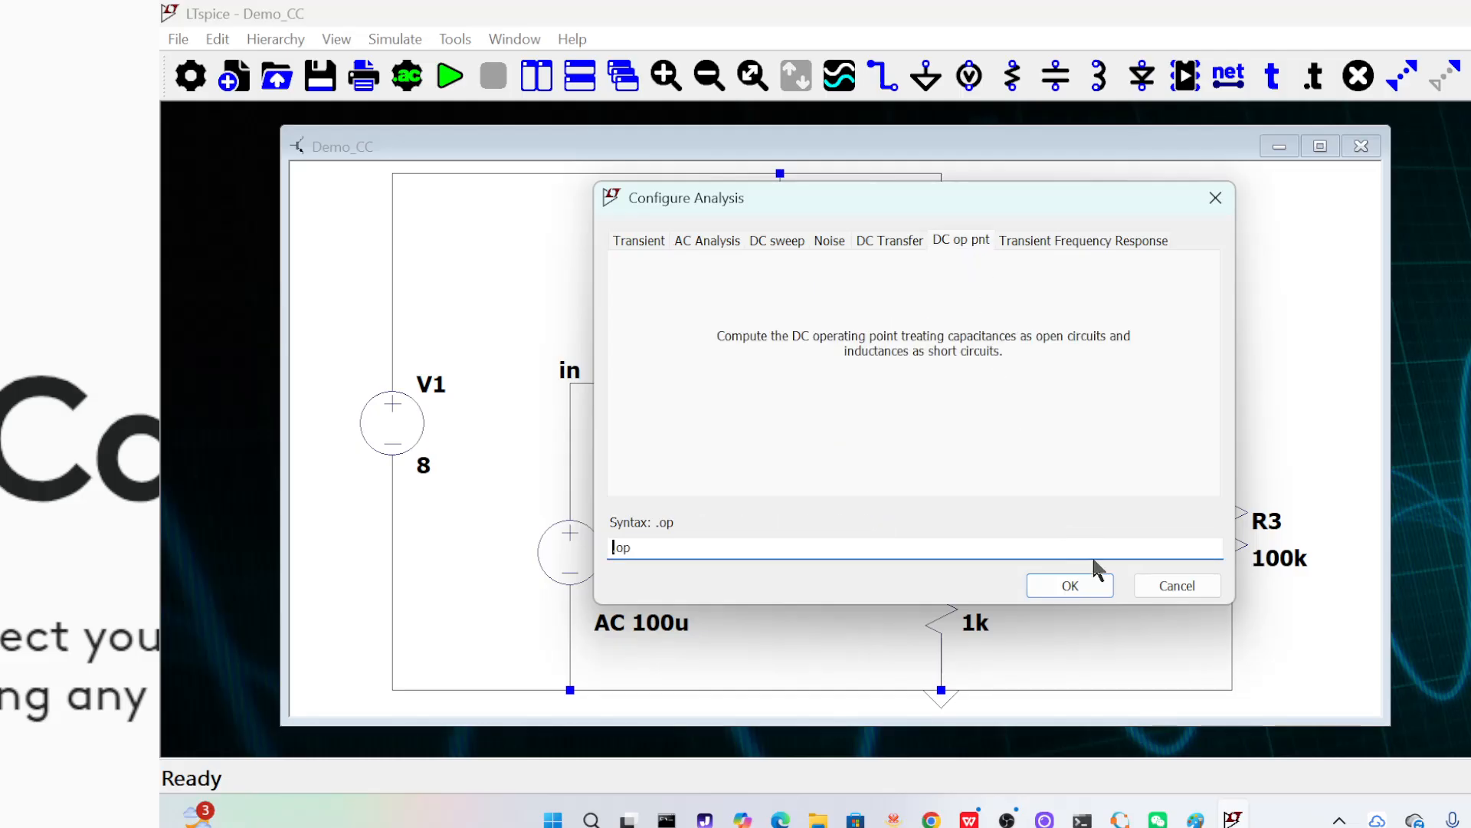
click(1104, 588)
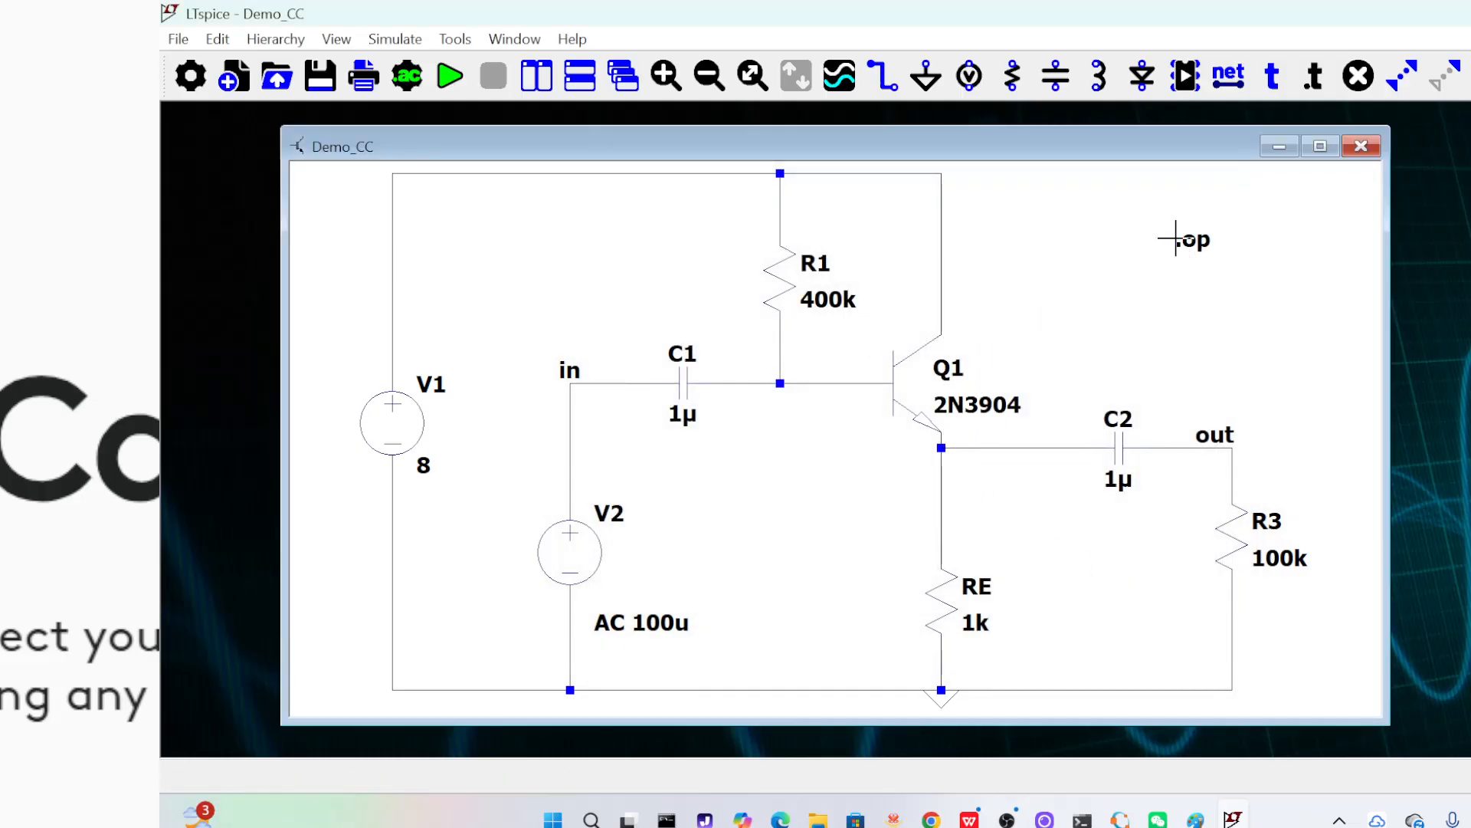
click(1166, 239)
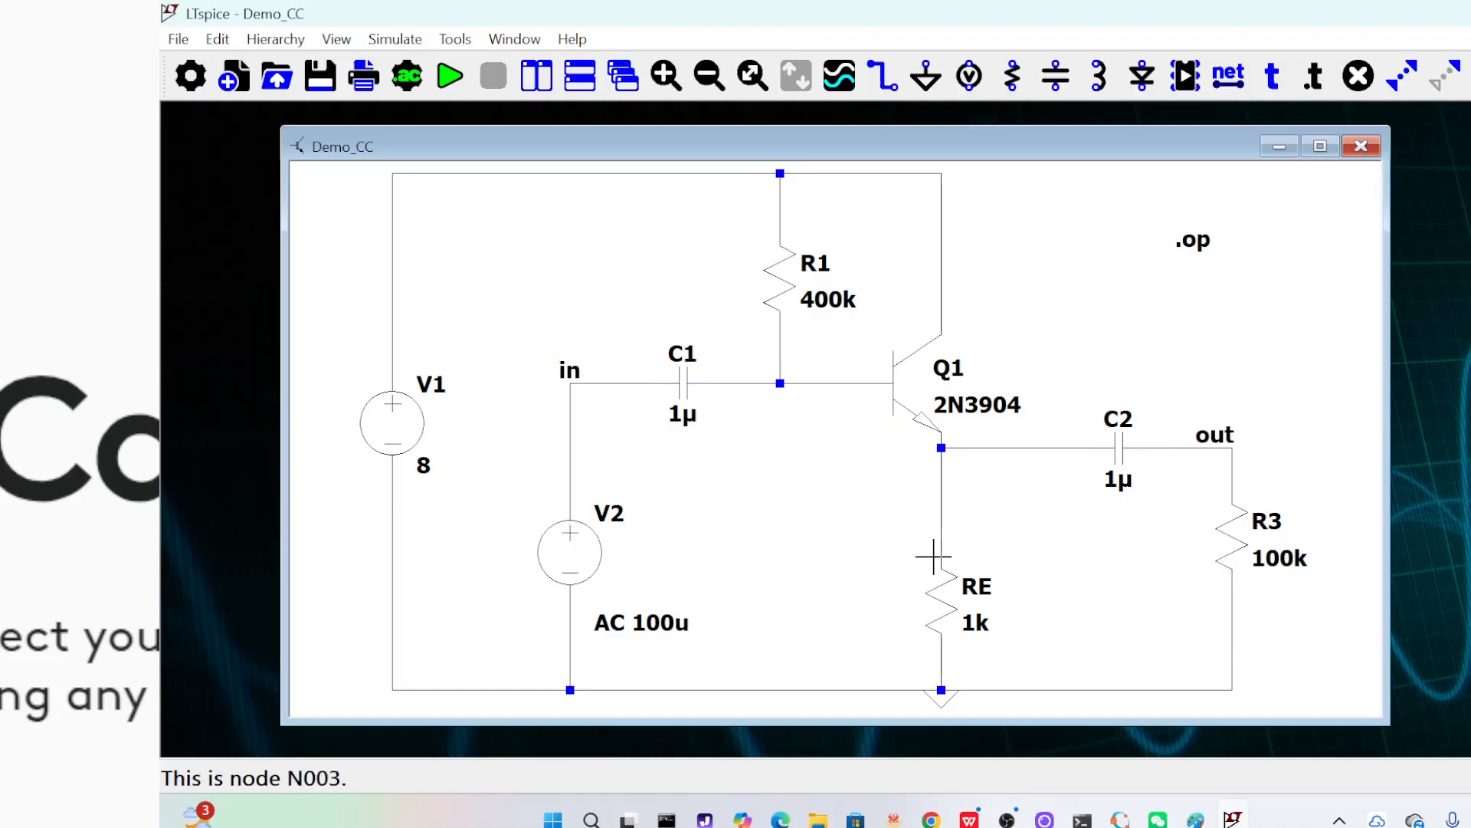
Run the operating point simulation, review the node voltages and transistor currents, and close the results
click(394, 39)
click(448, 81)
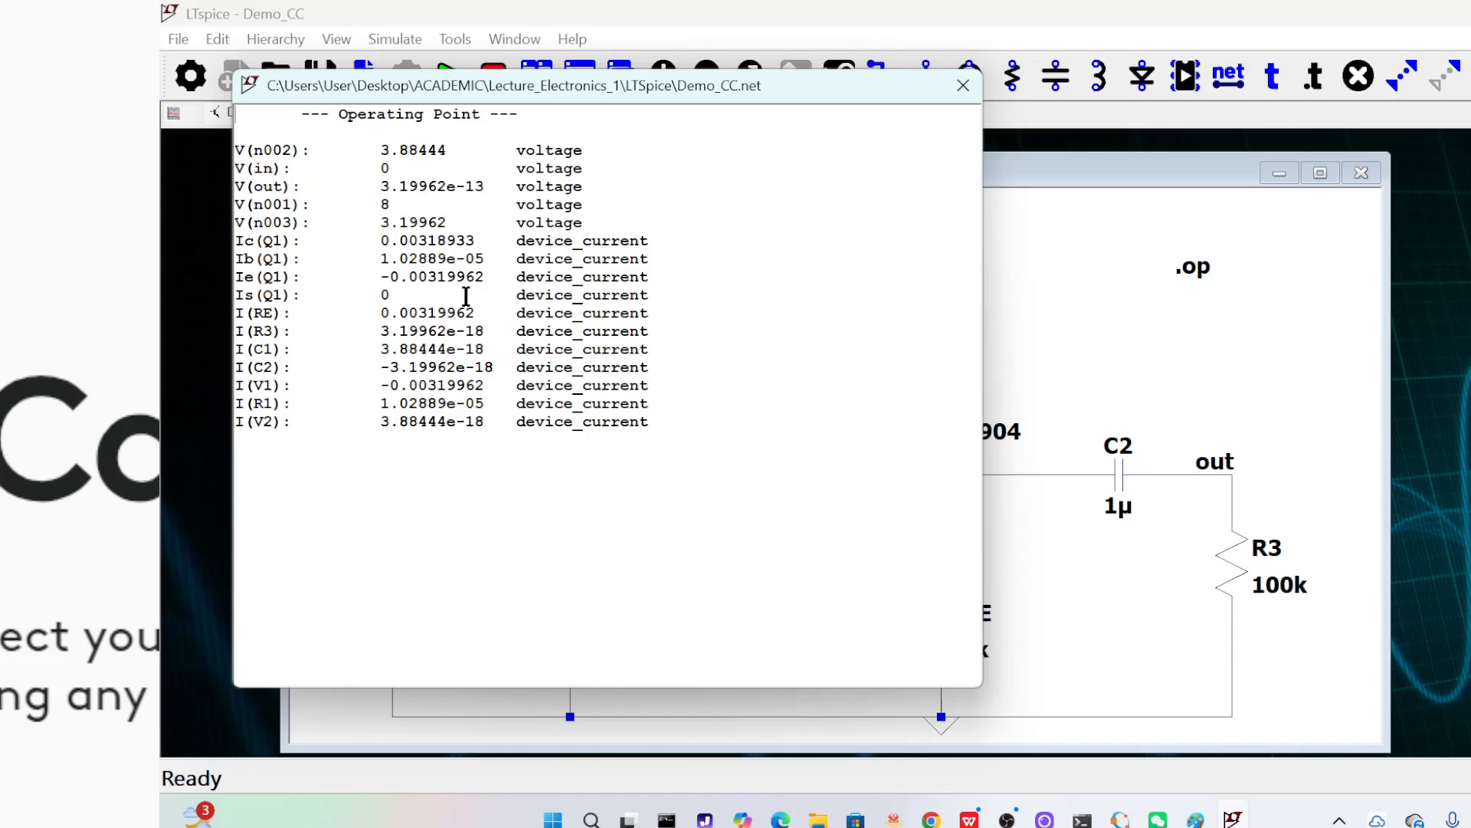
click(977, 95)
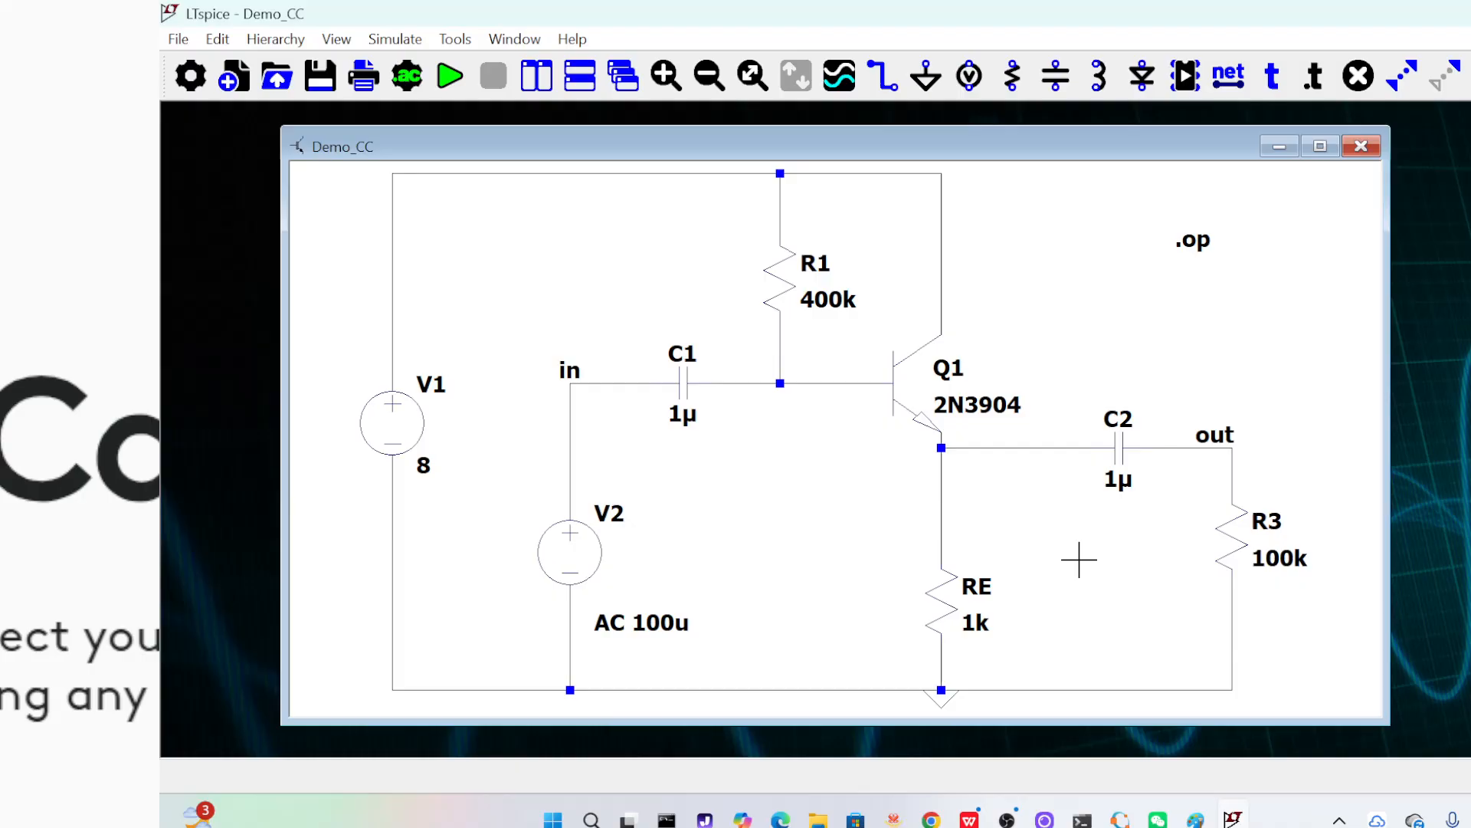
Set the resistance of RE to 4k and rerun the operating point simulation to review the bias values
right_click(943, 608)
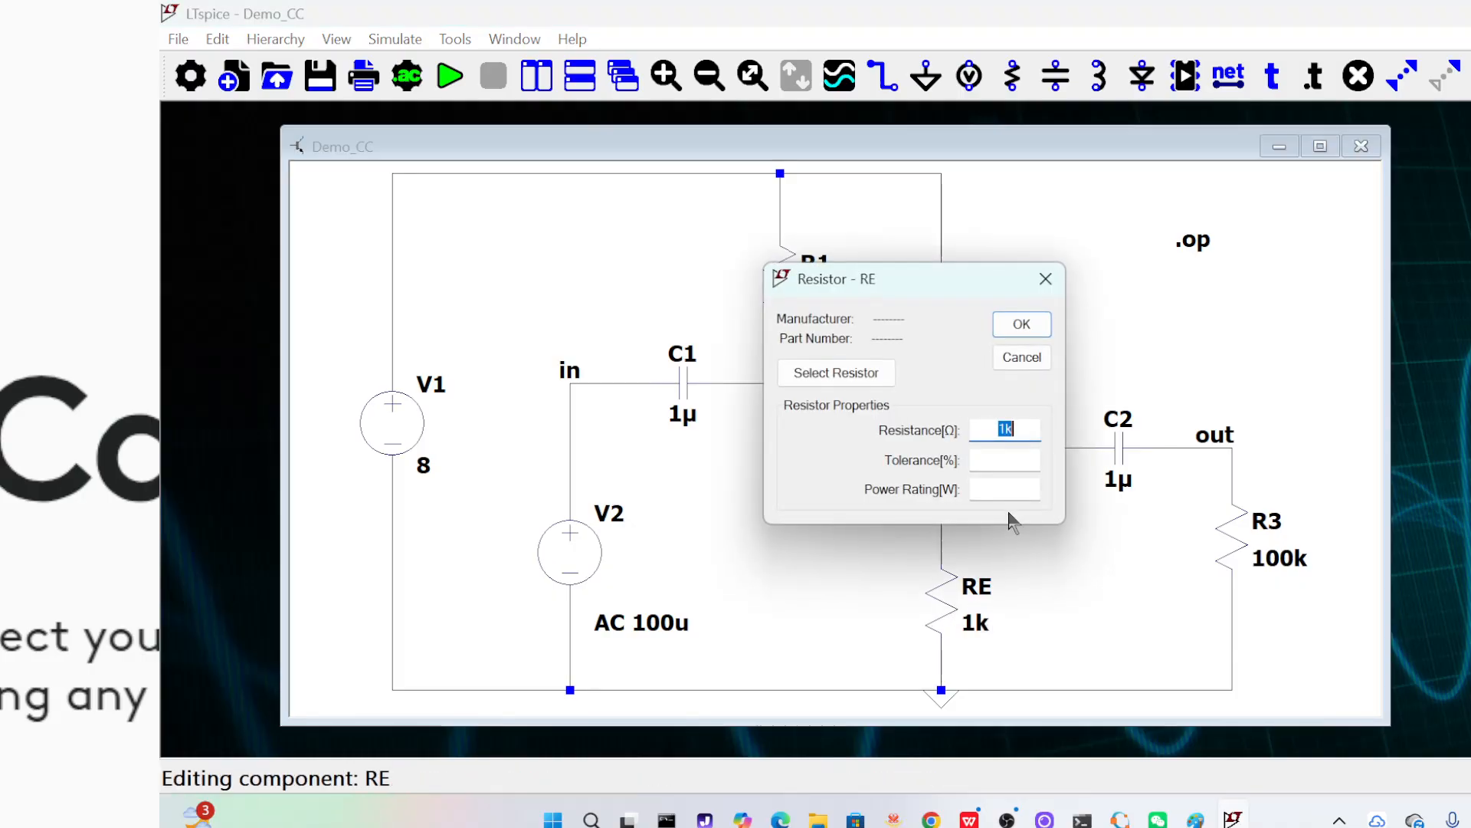
drag(1007, 428, 1001, 425)
text(4)
click(1022, 324)
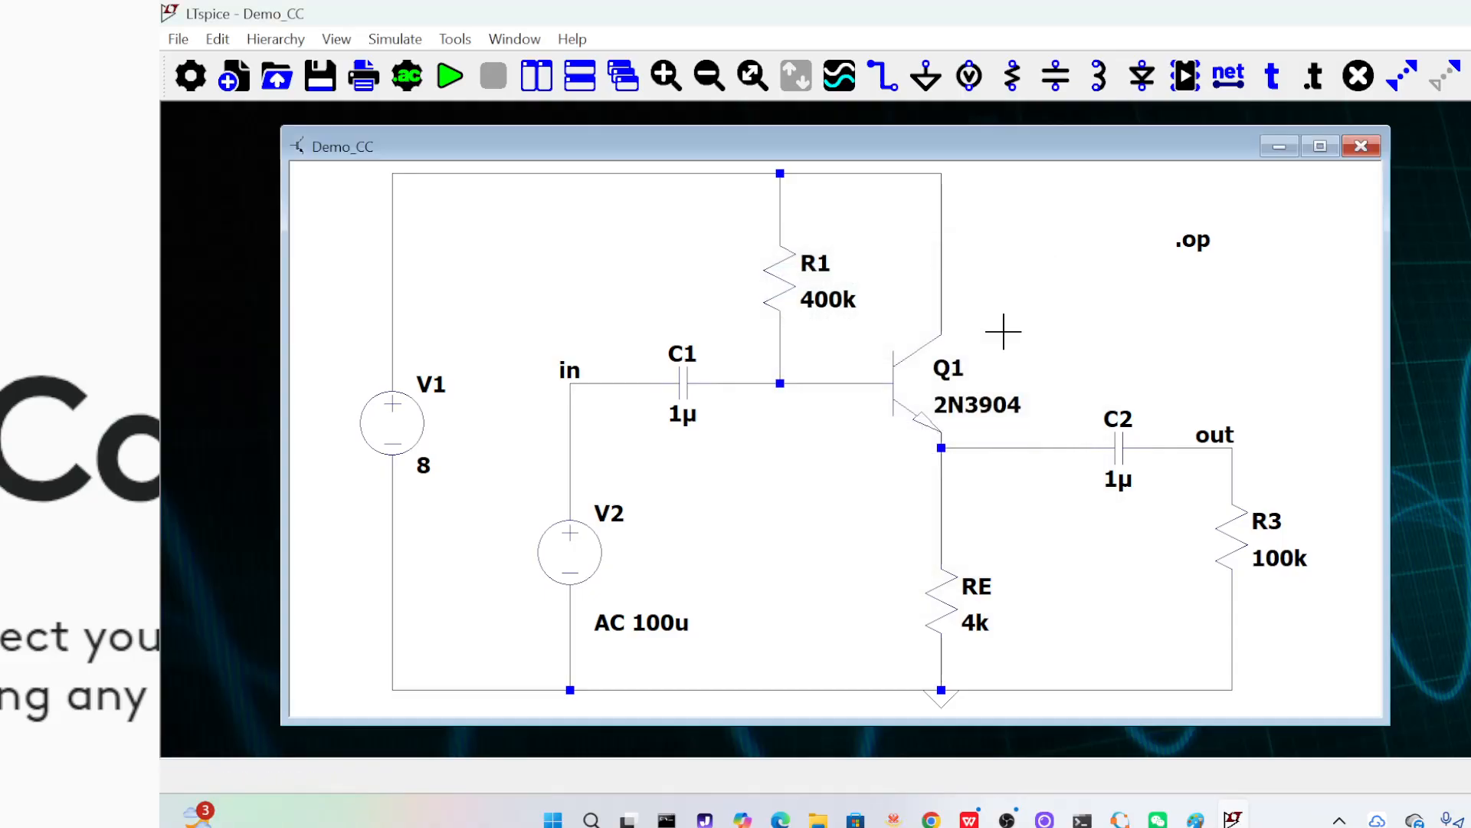
click(449, 76)
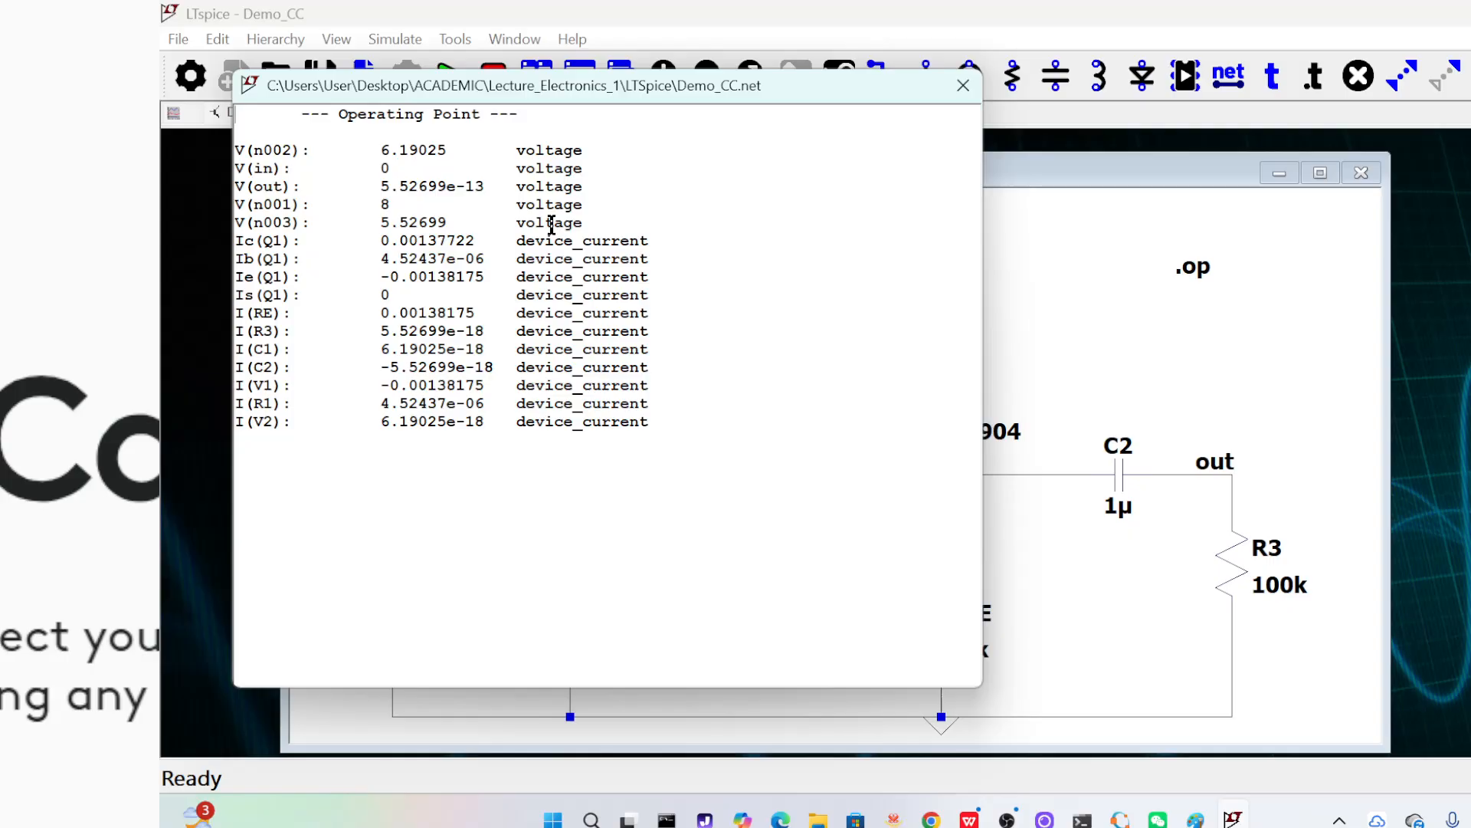
click(963, 85)
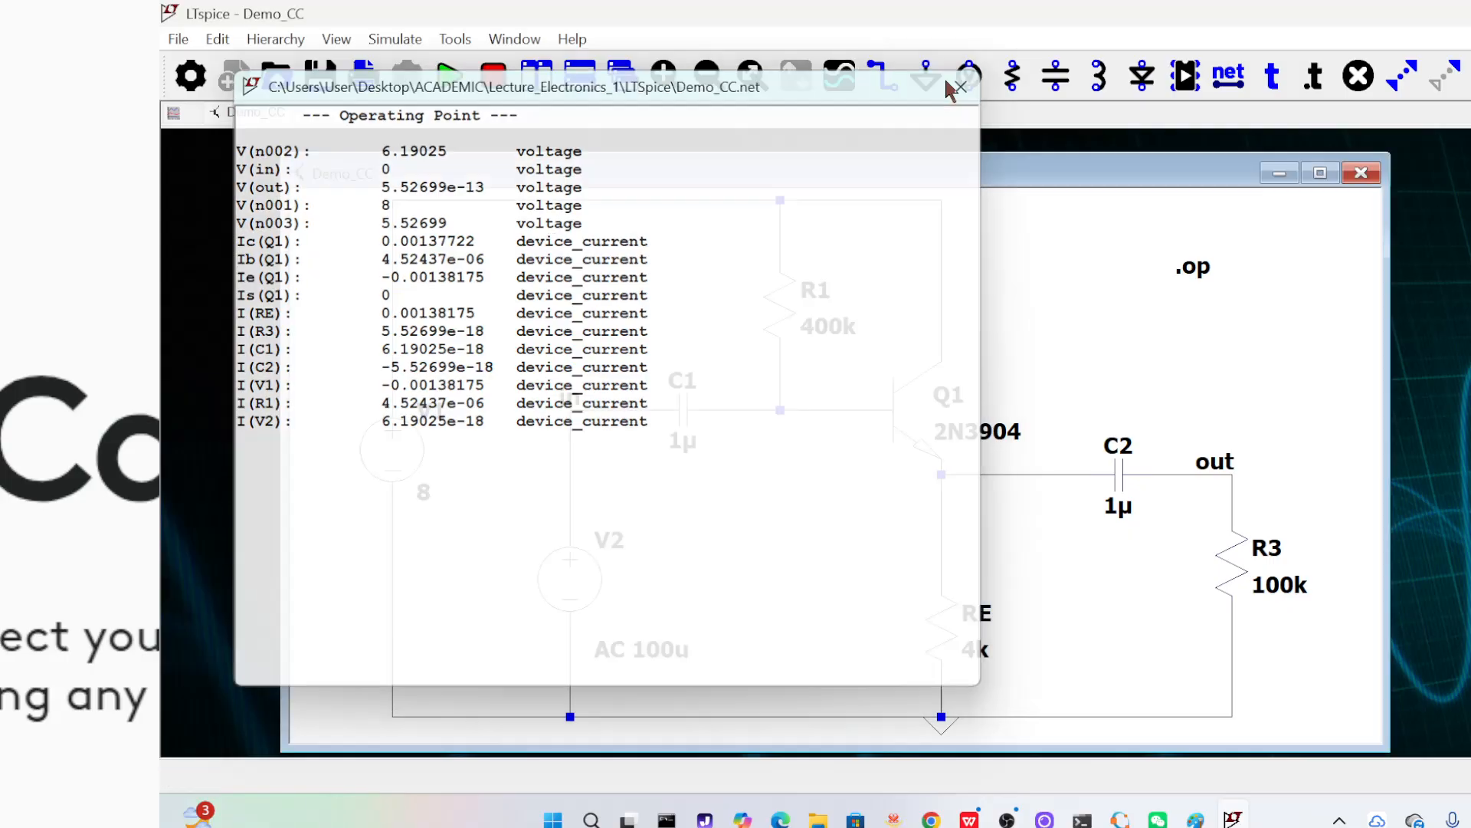
Delete the .op directive from the schematic
click(218, 39)
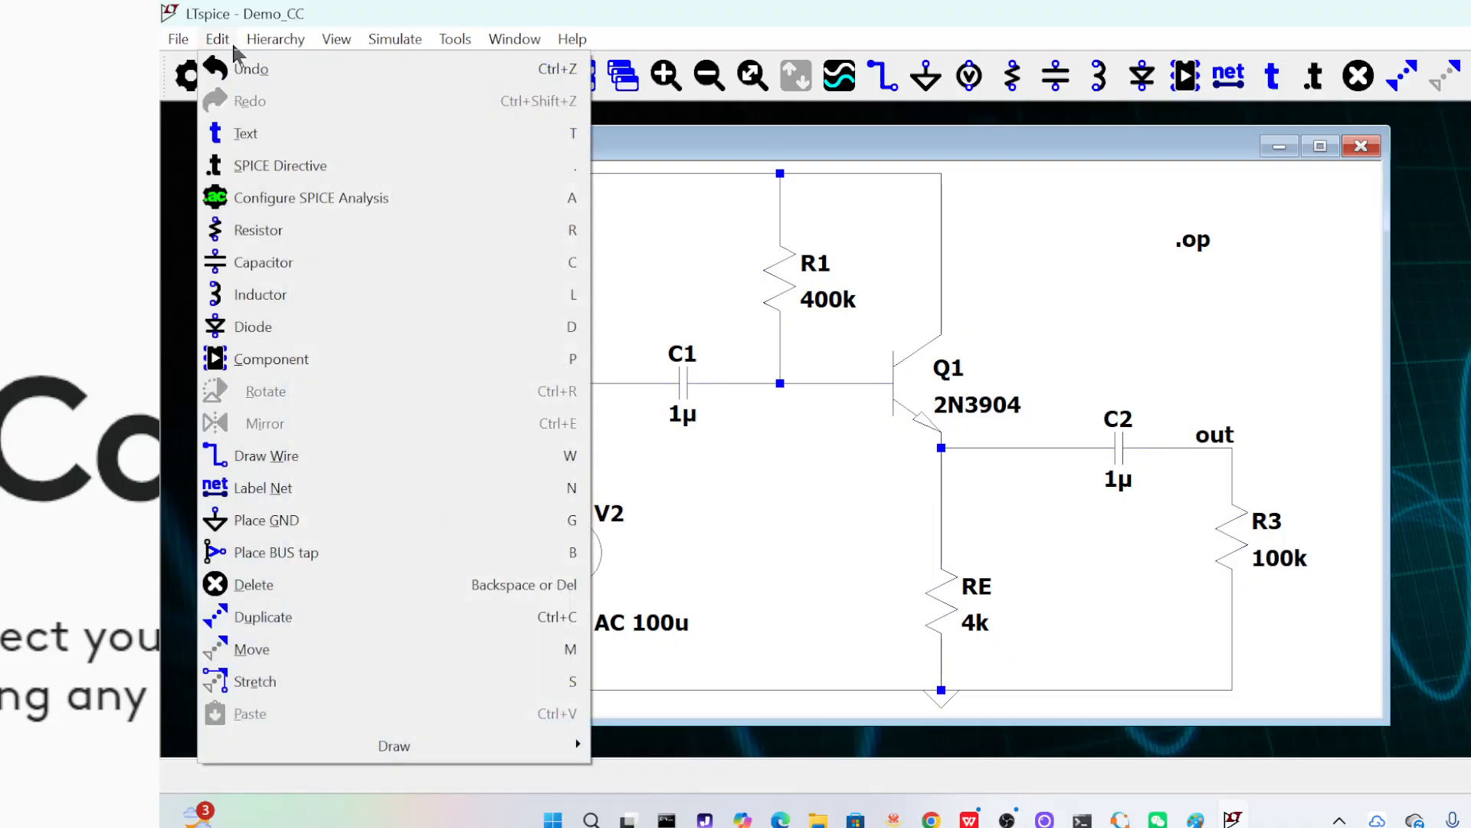
click(307, 584)
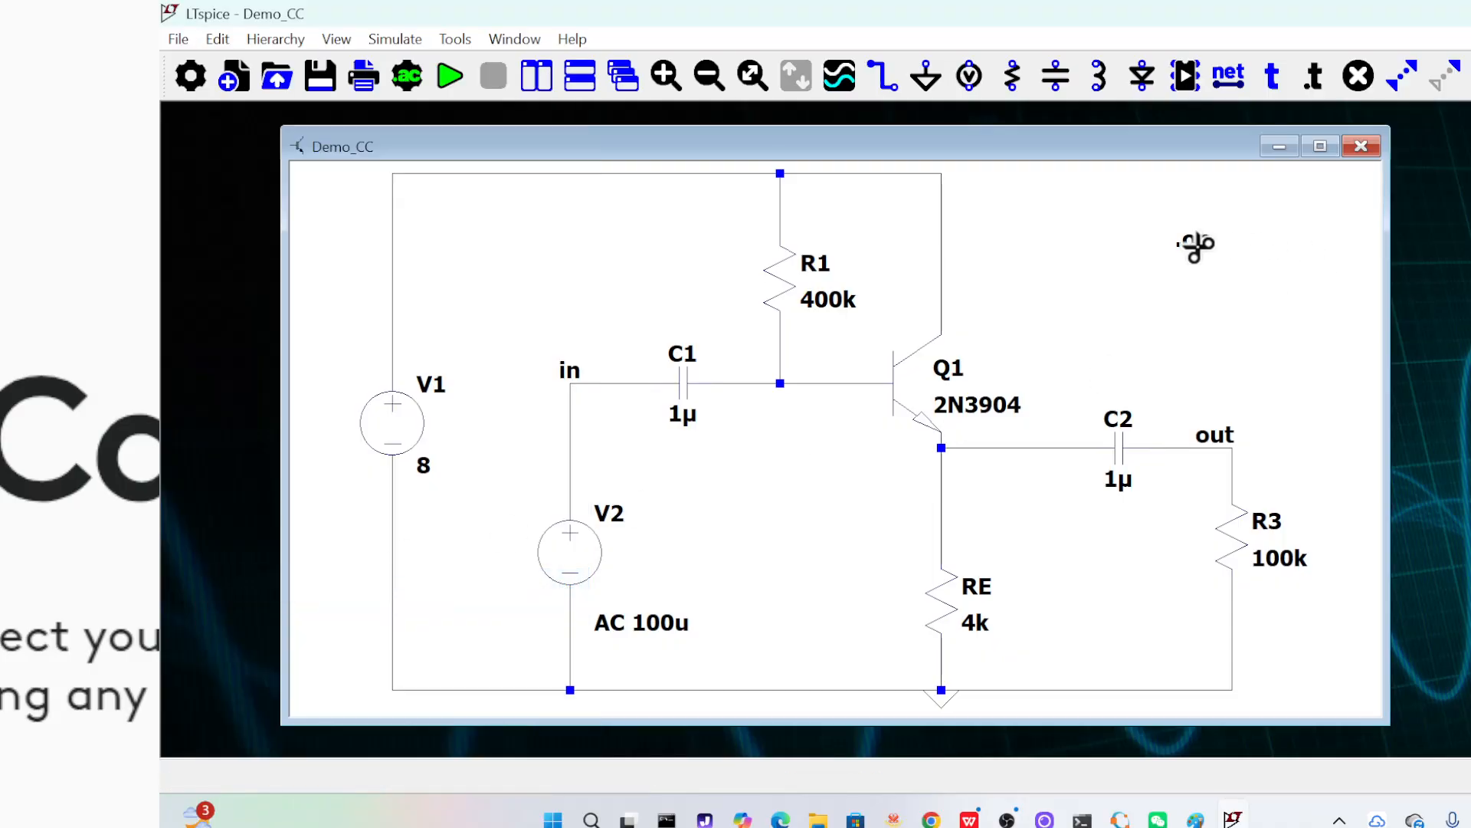
key(Escape)
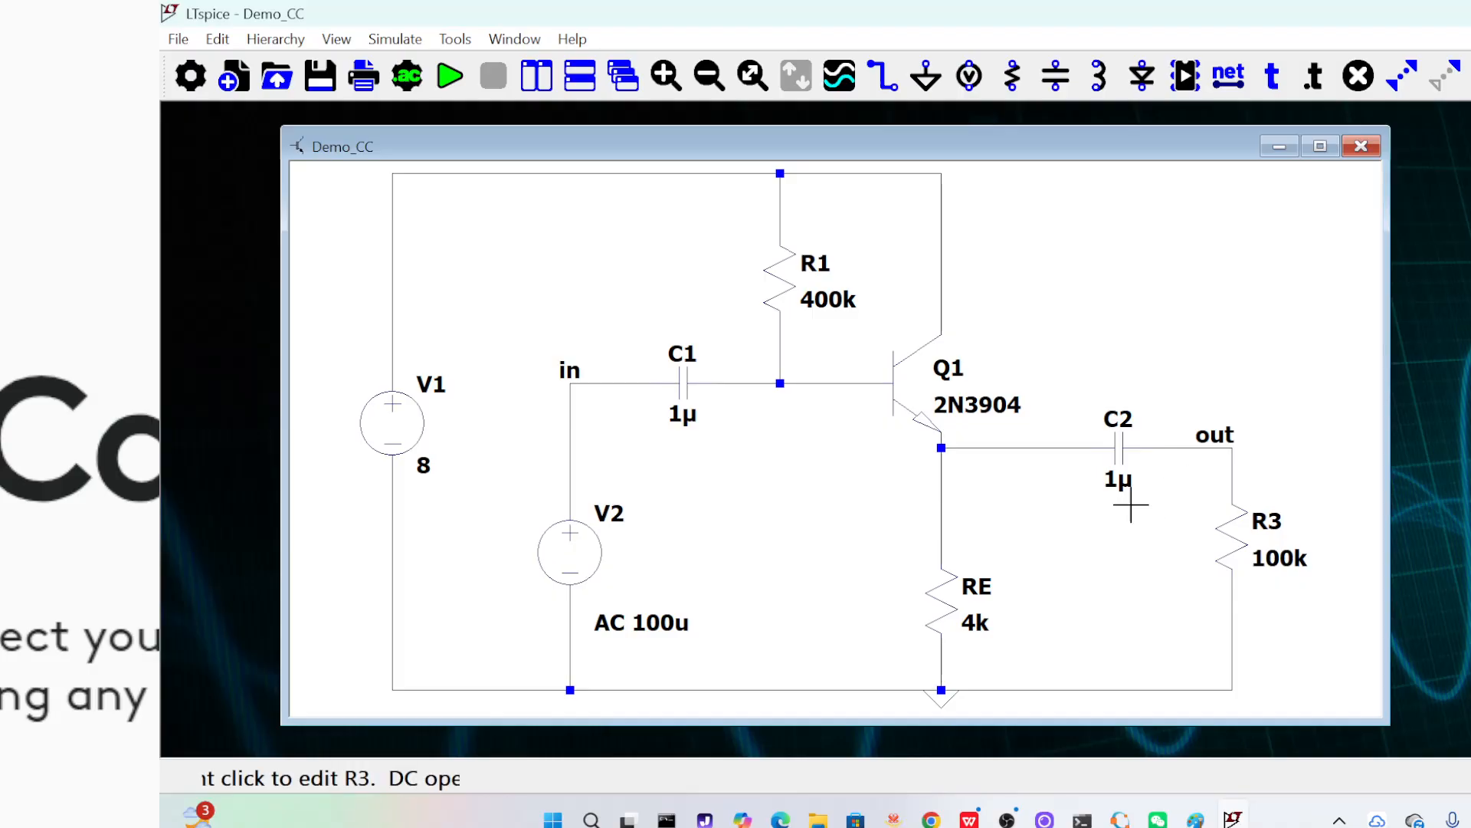
Delete the input branch containing source V2, capacitor C1, the in label and their connecting wires
click(216, 39)
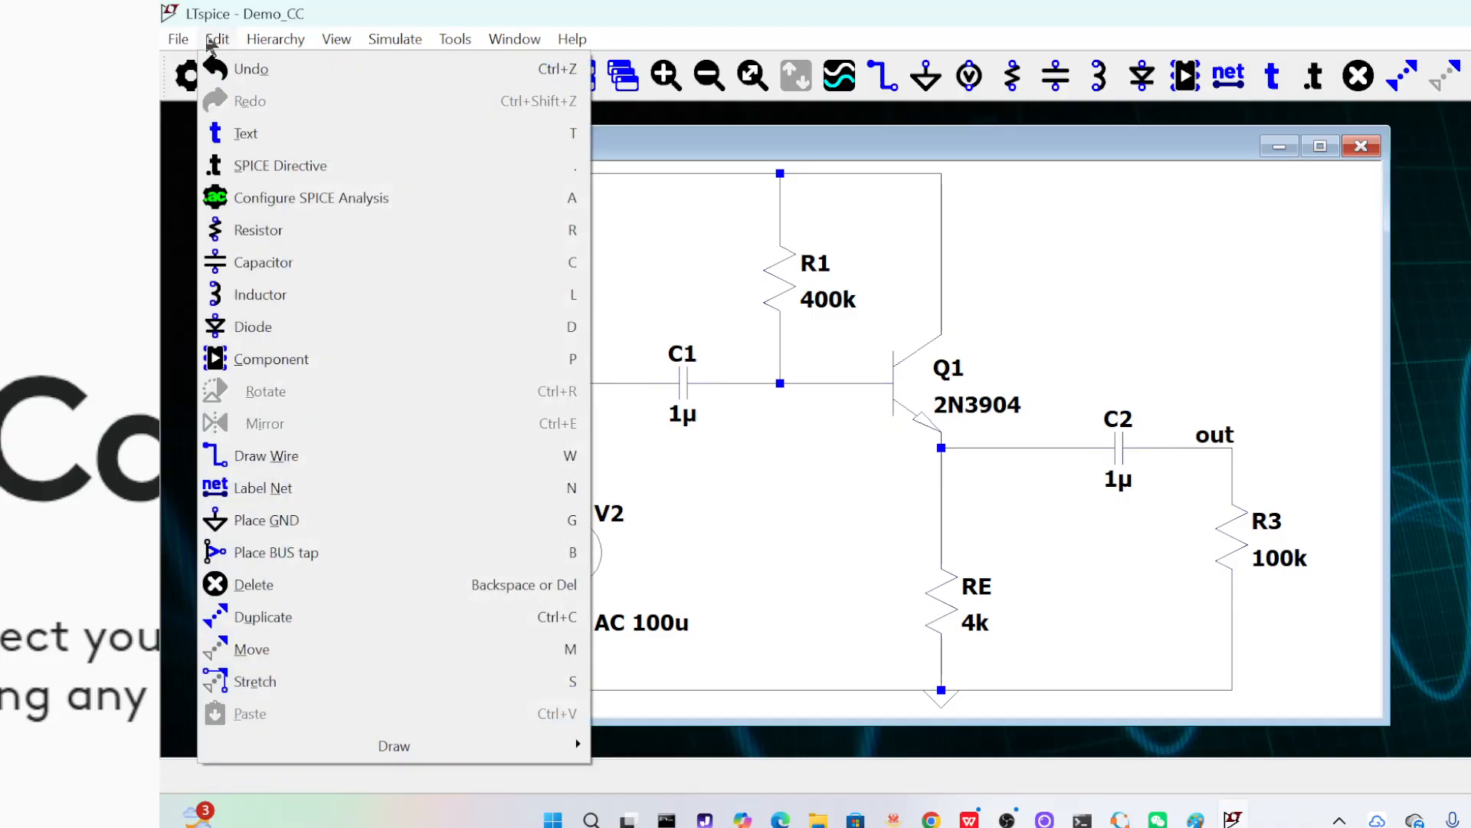
click(316, 586)
drag(515, 300, 751, 694)
drag(752, 724, 750, 712)
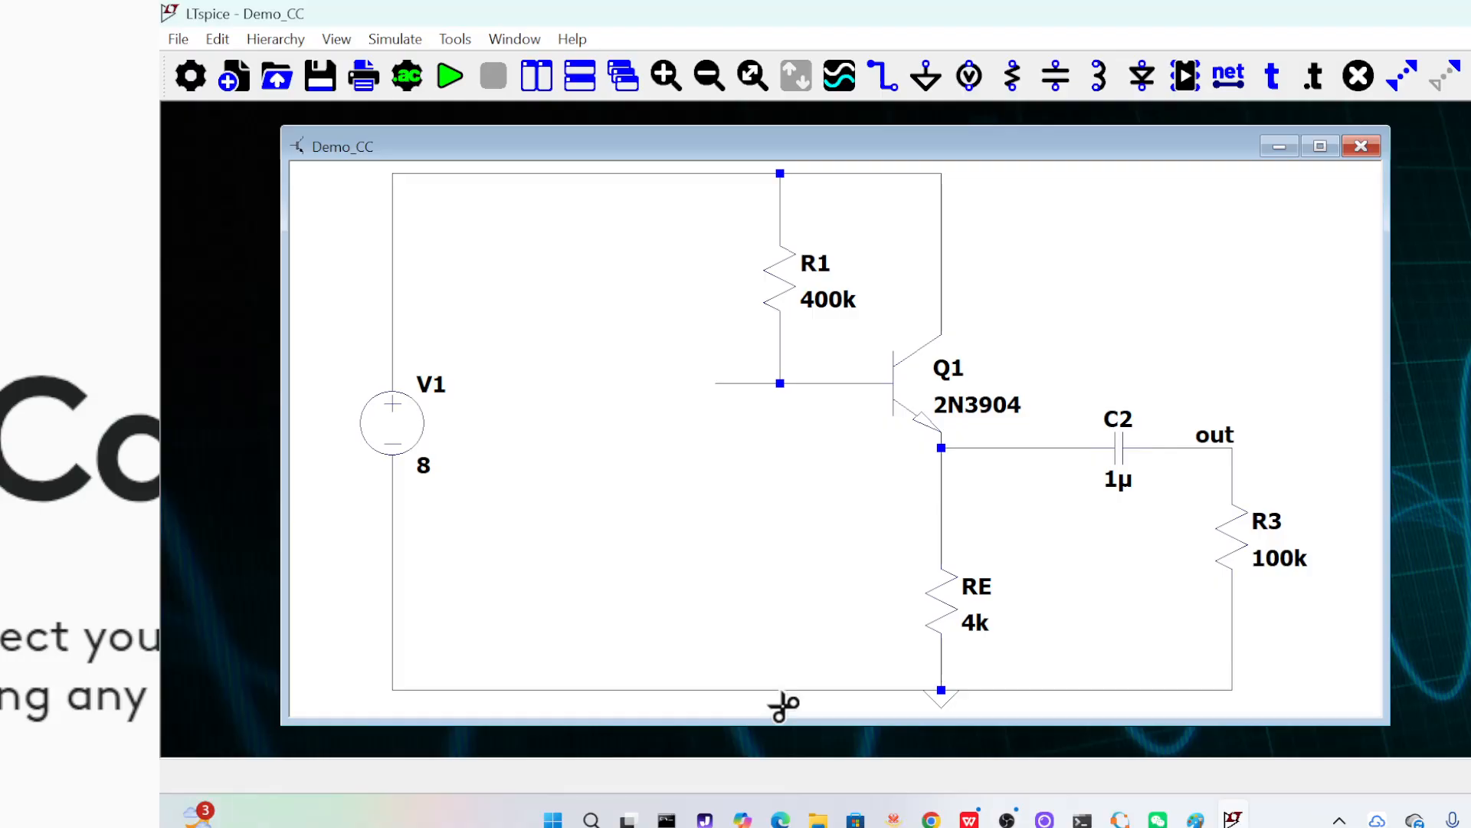
Delete the output branch containing load R3, the out label, capacitor C2 and the wire to the emitter
drag(1087, 382, 1364, 700)
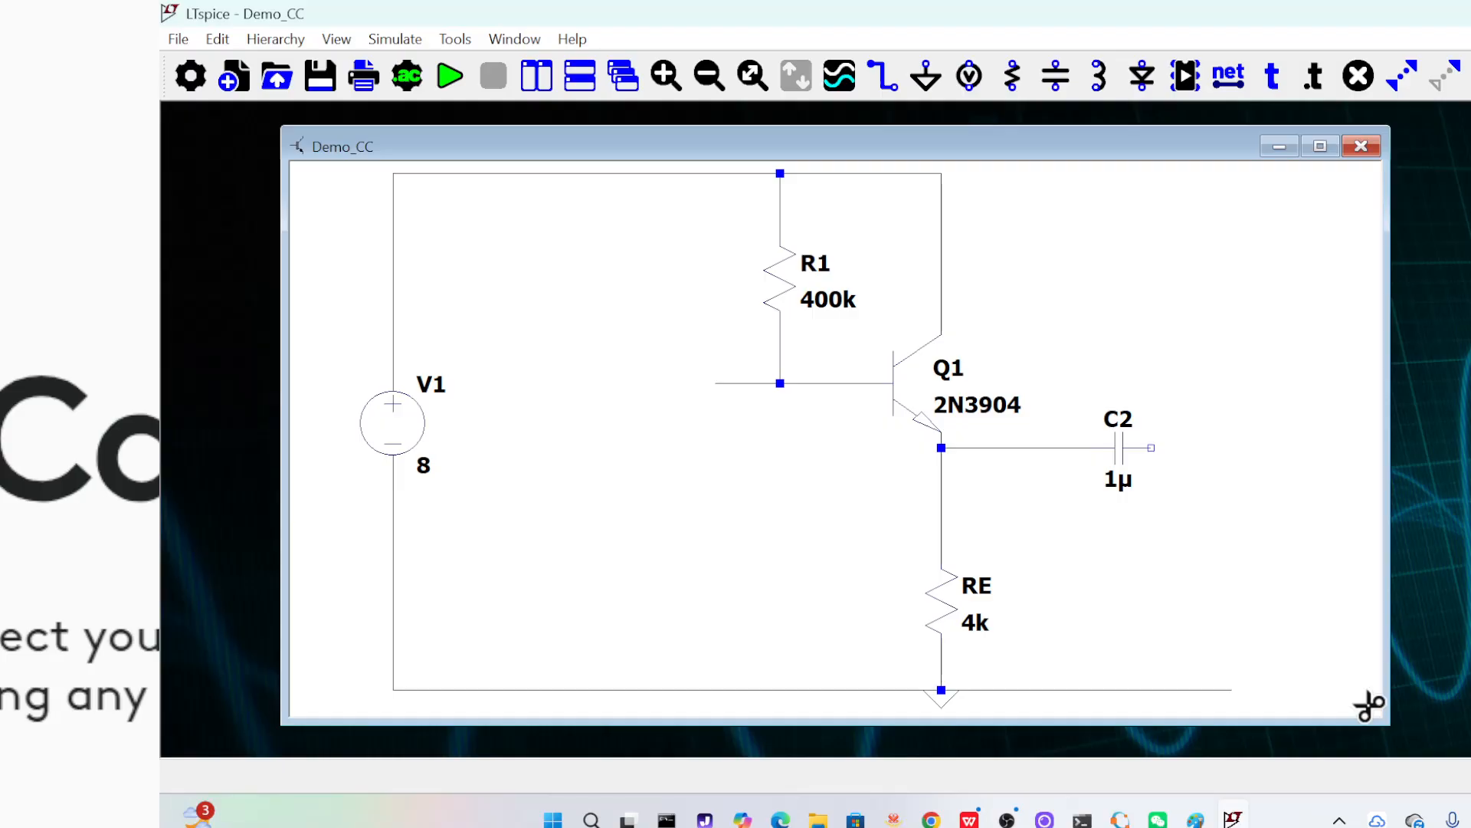
click(1120, 451)
click(1051, 449)
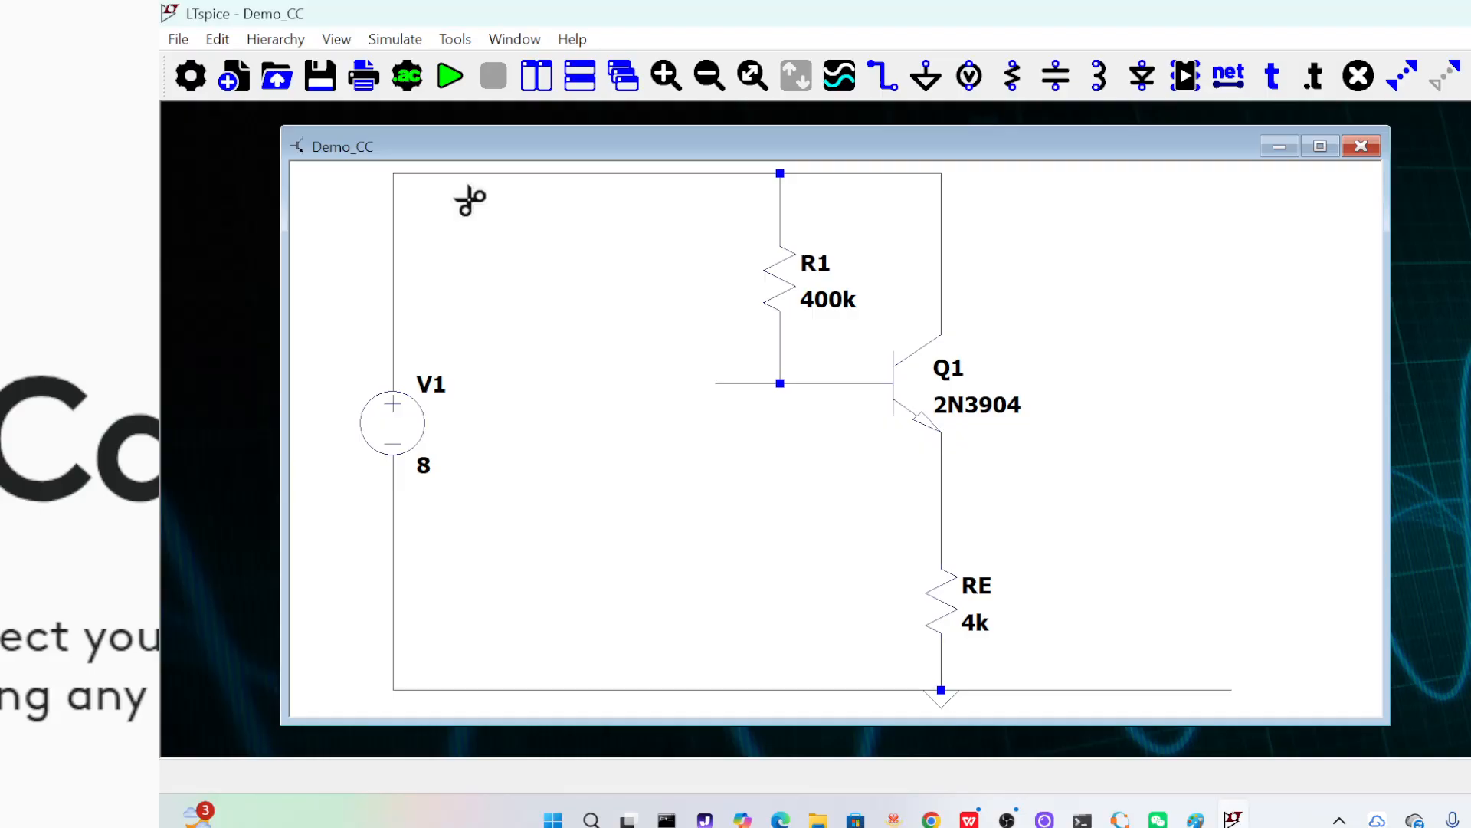
Place two capacitors, C1 above C2, vertically in line below the transistor's base node
click(215, 46)
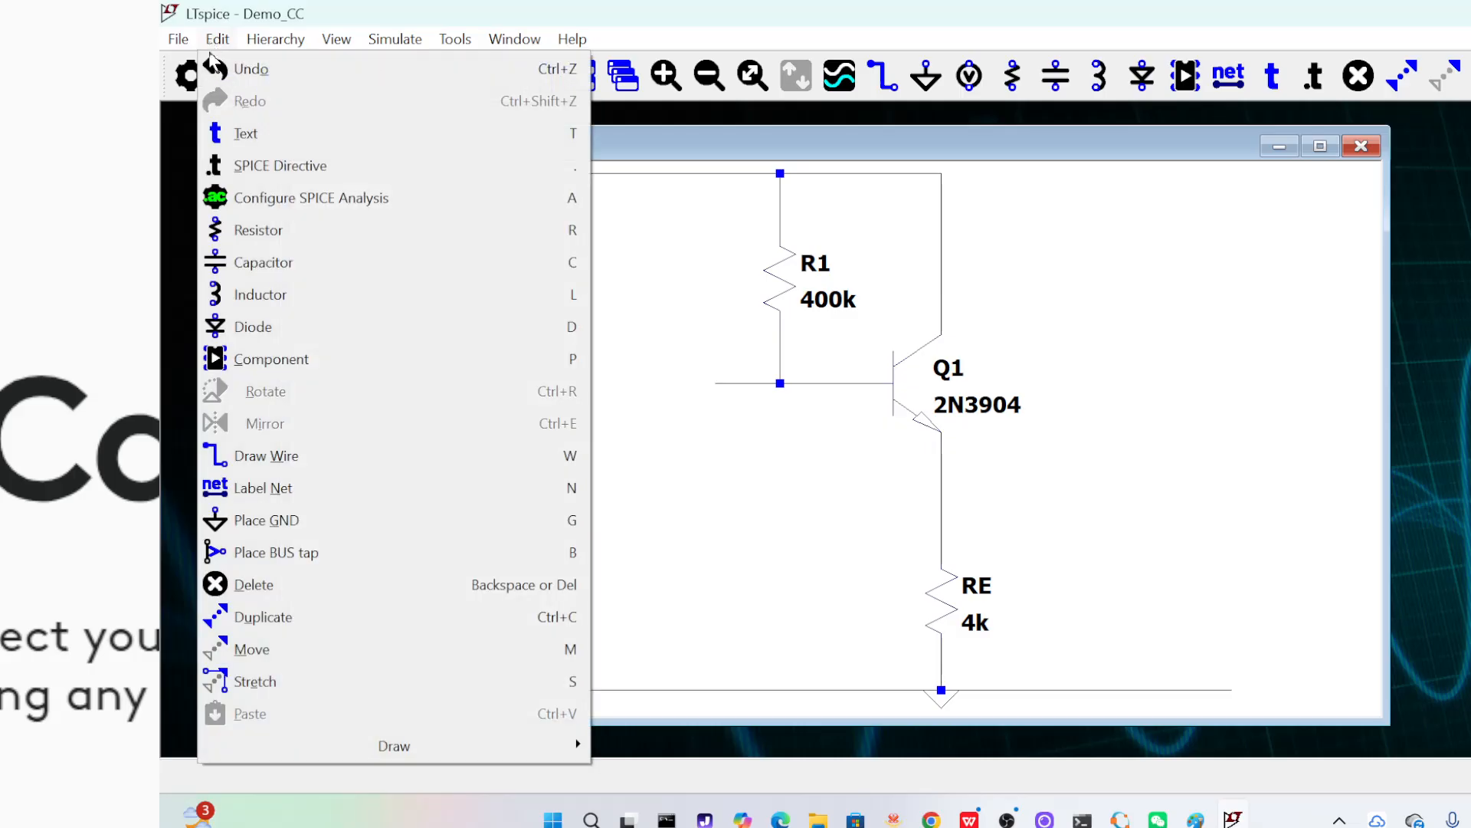
click(274, 263)
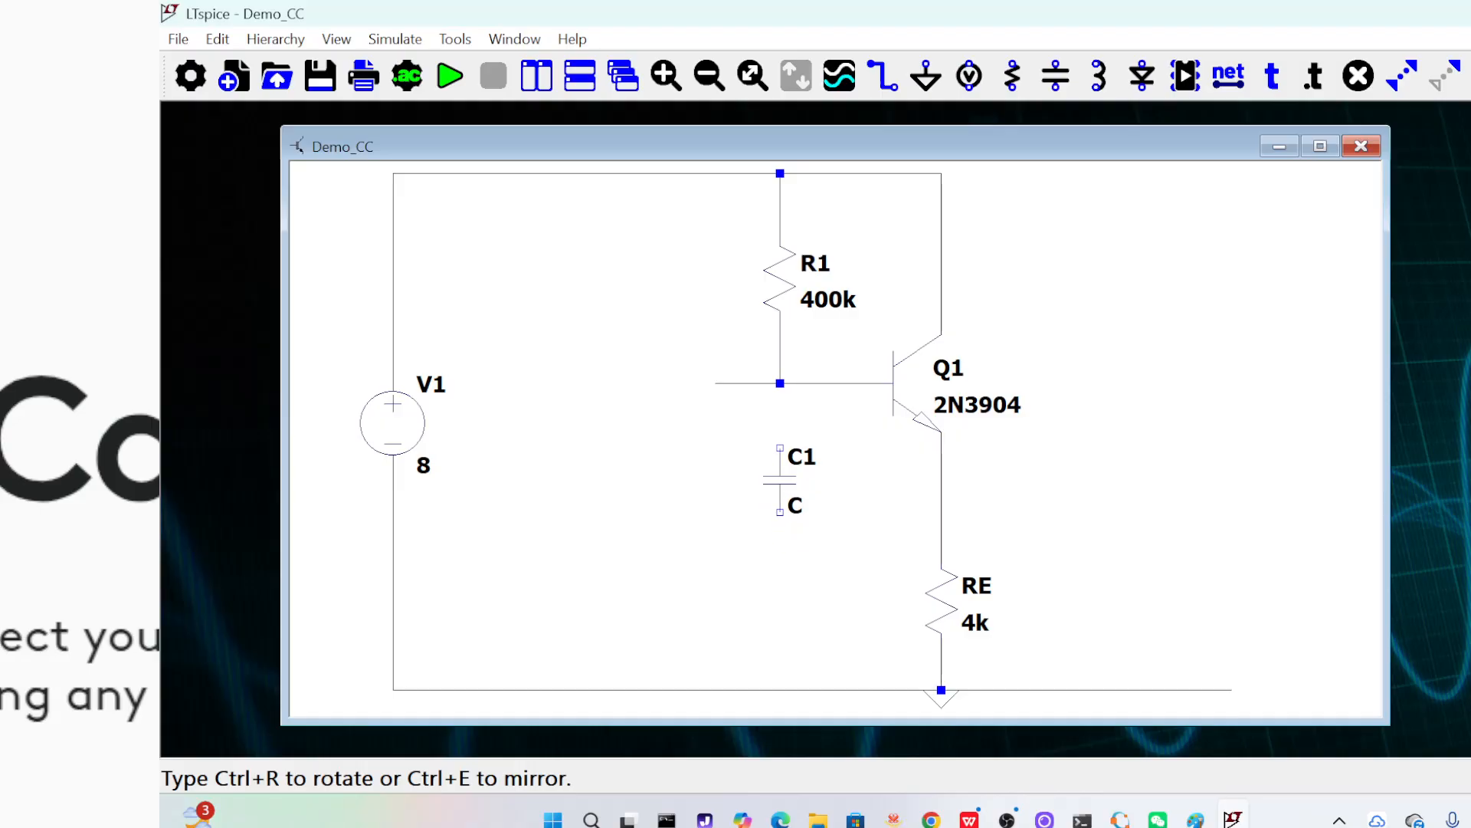
click(780, 494)
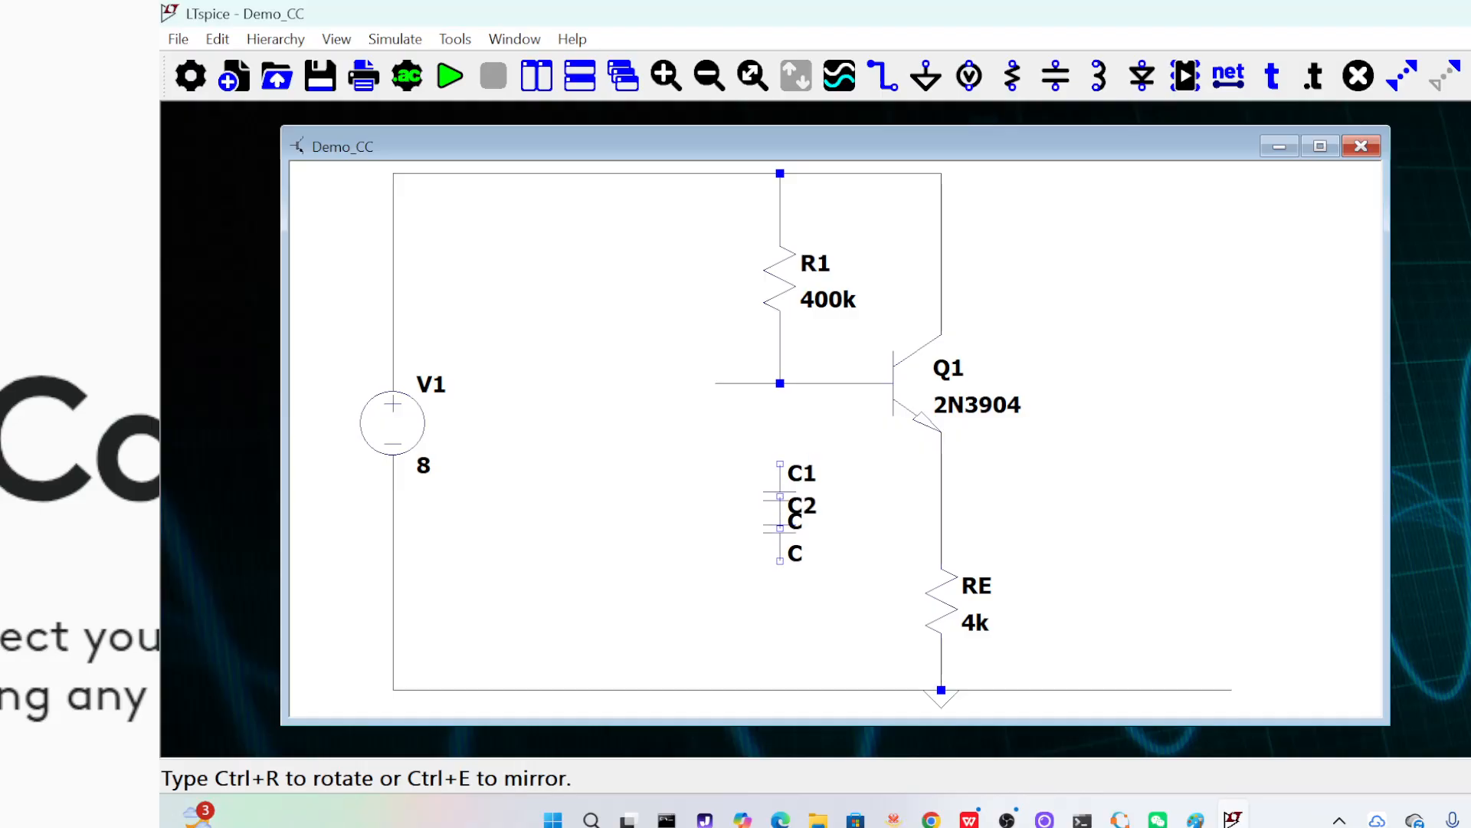
click(780, 593)
key(Escape)
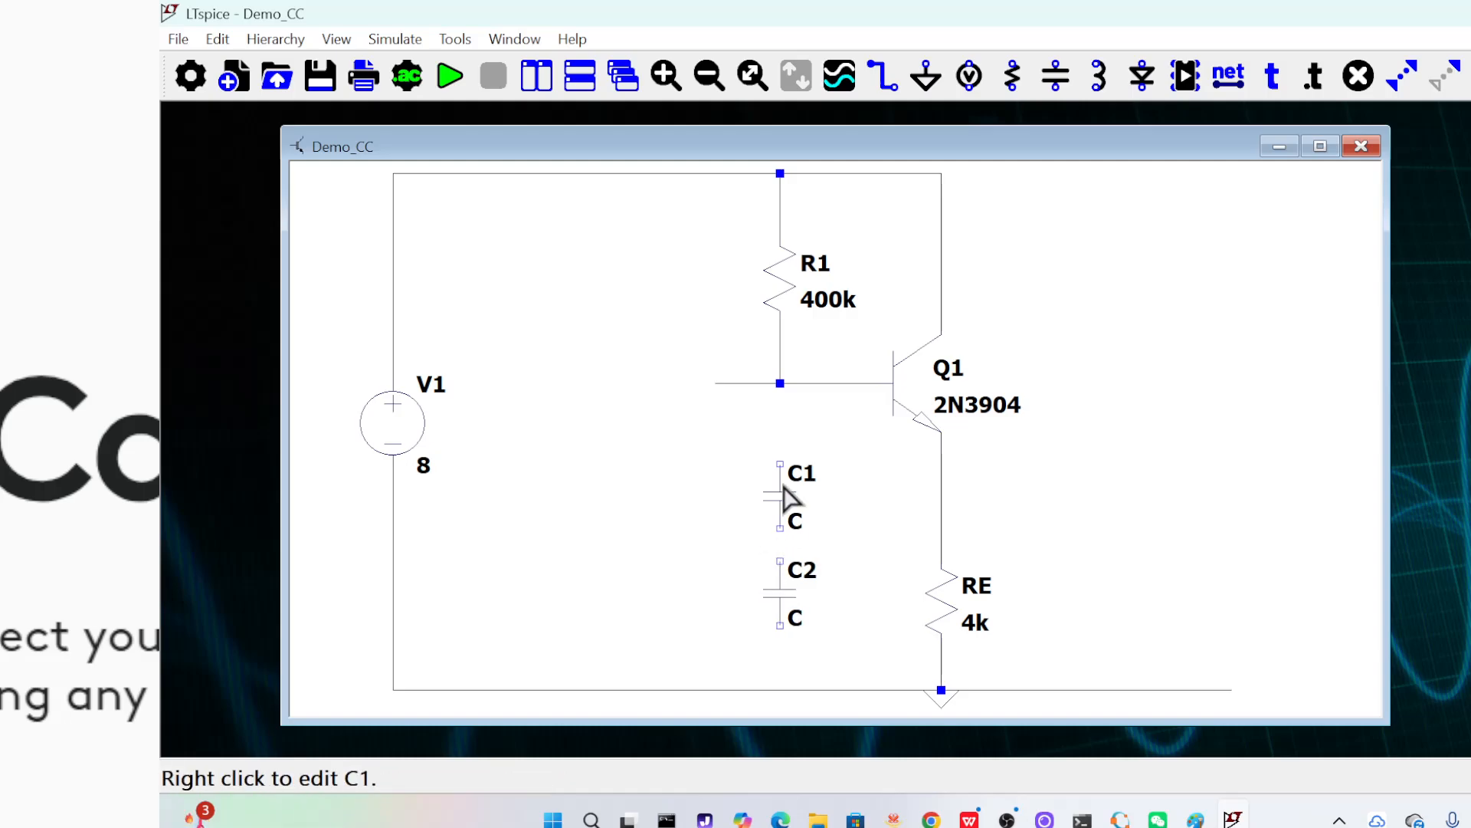
Set the capacitance of both C1 and C2 to 100p
right_click(783, 487)
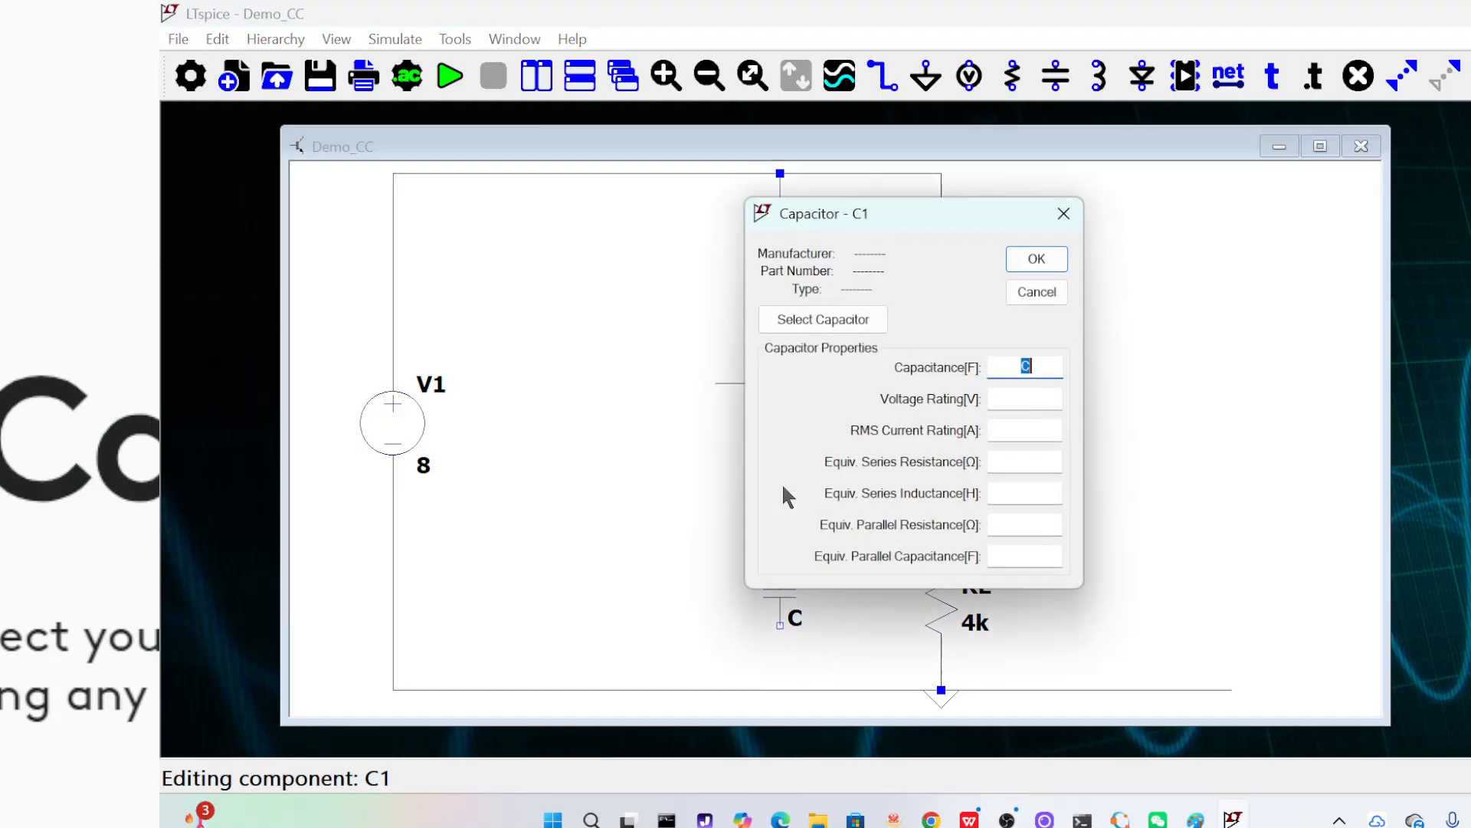
text(100p)
click(1045, 262)
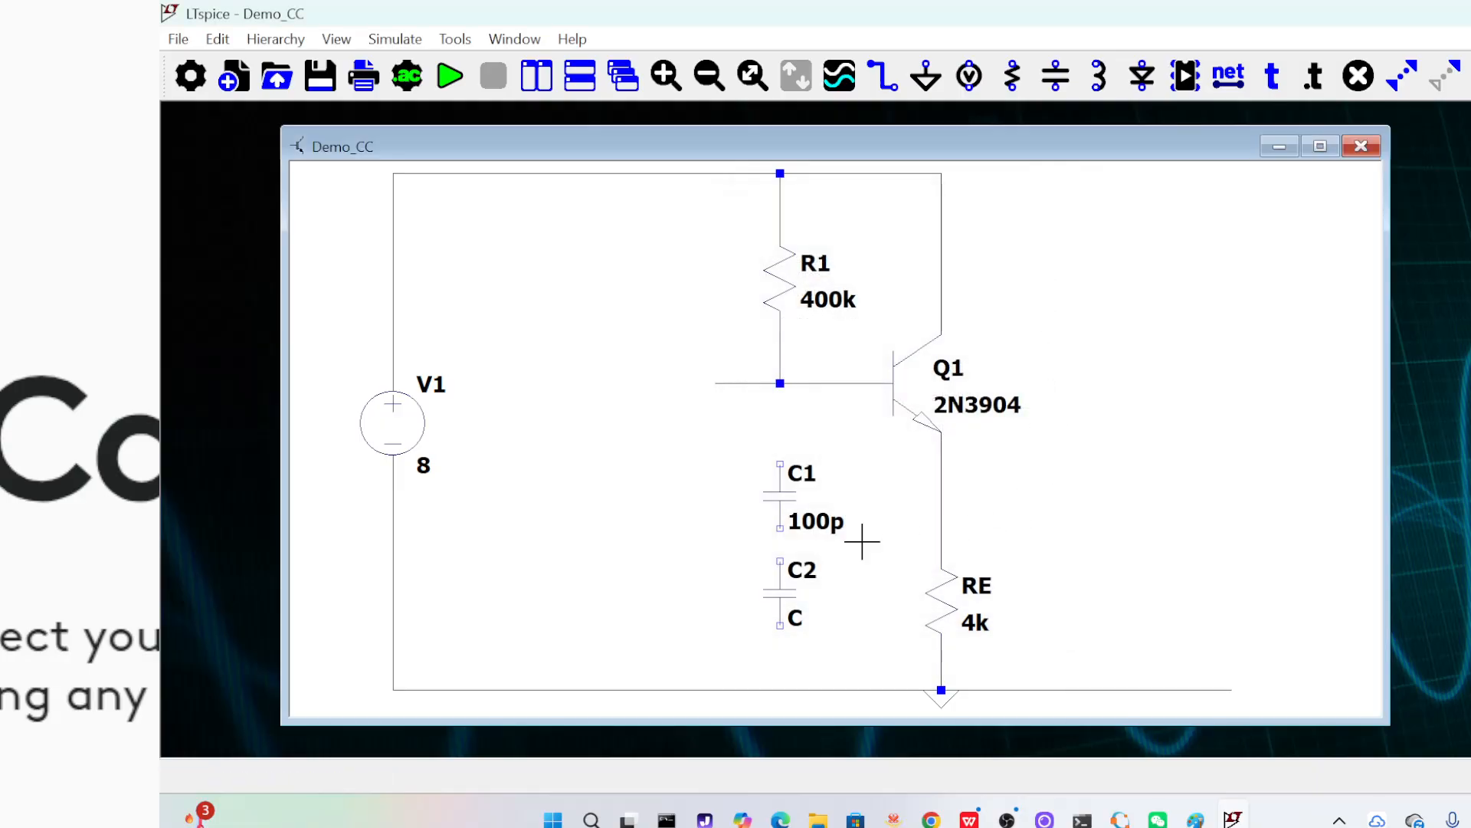
right_click(786, 610)
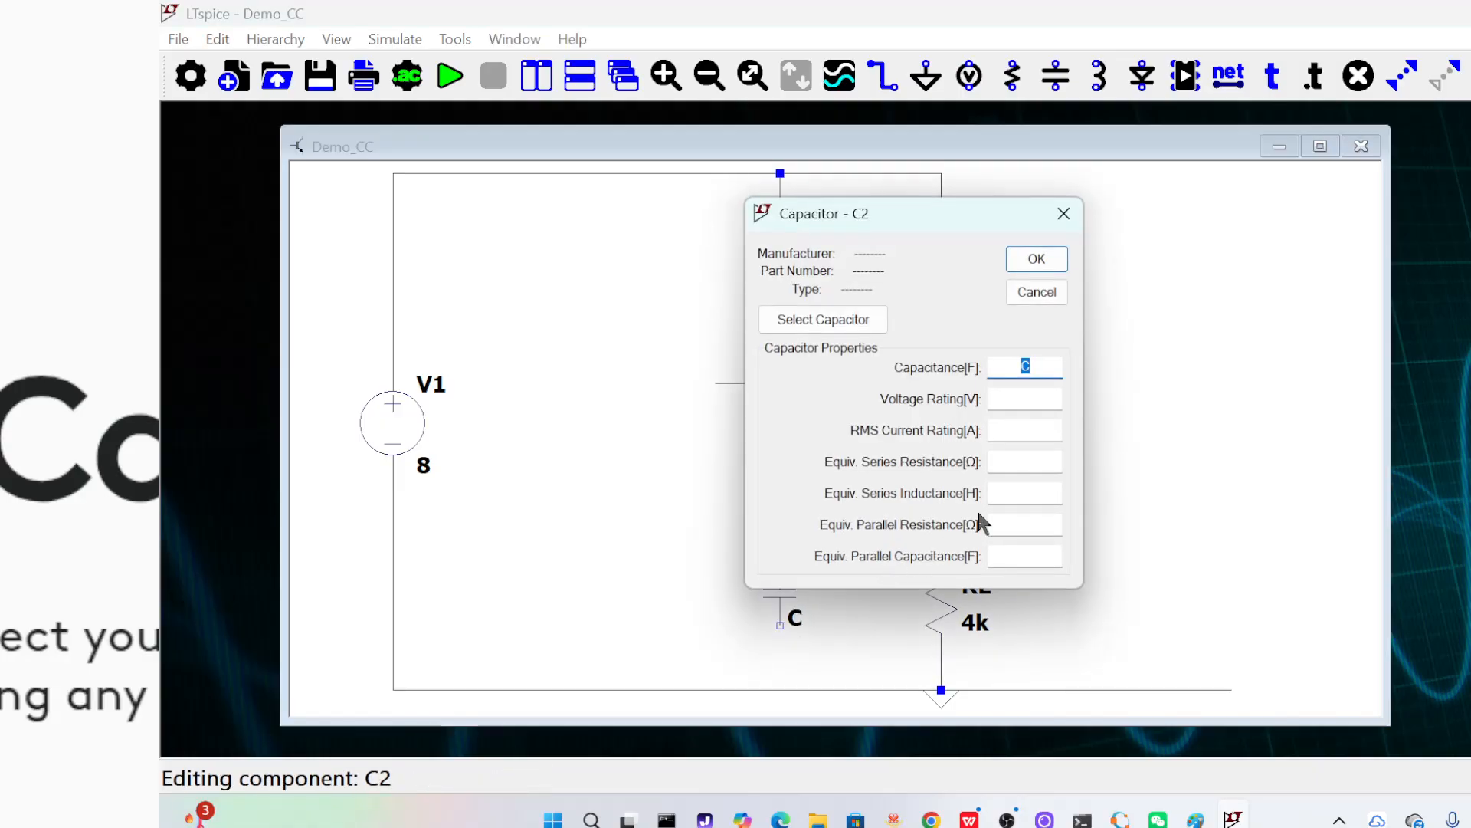
text(100p)
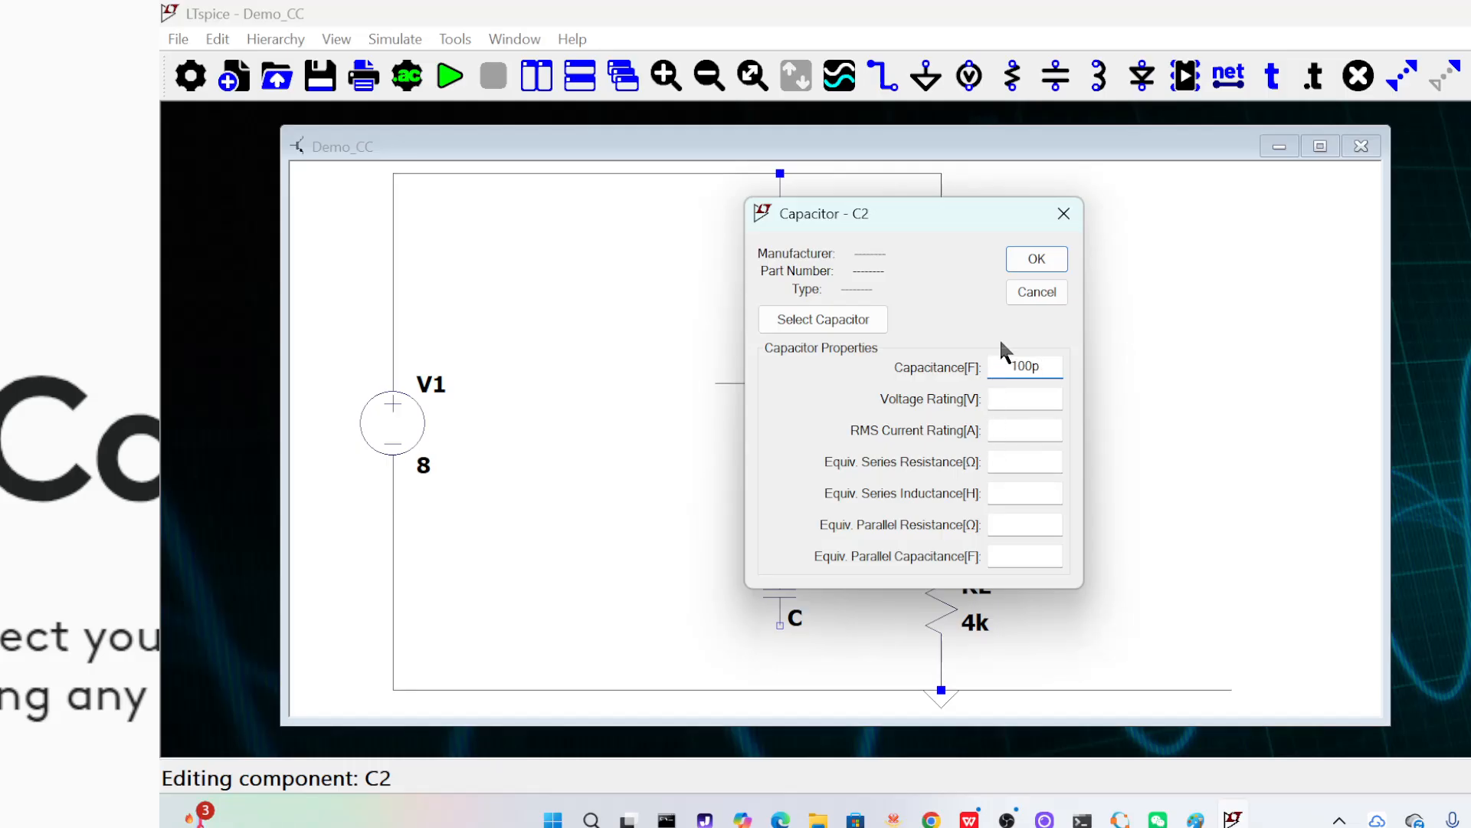
click(1040, 266)
Wire C1's lower end to C2's upper end and connect their junction to the emitter wire above RE
click(882, 77)
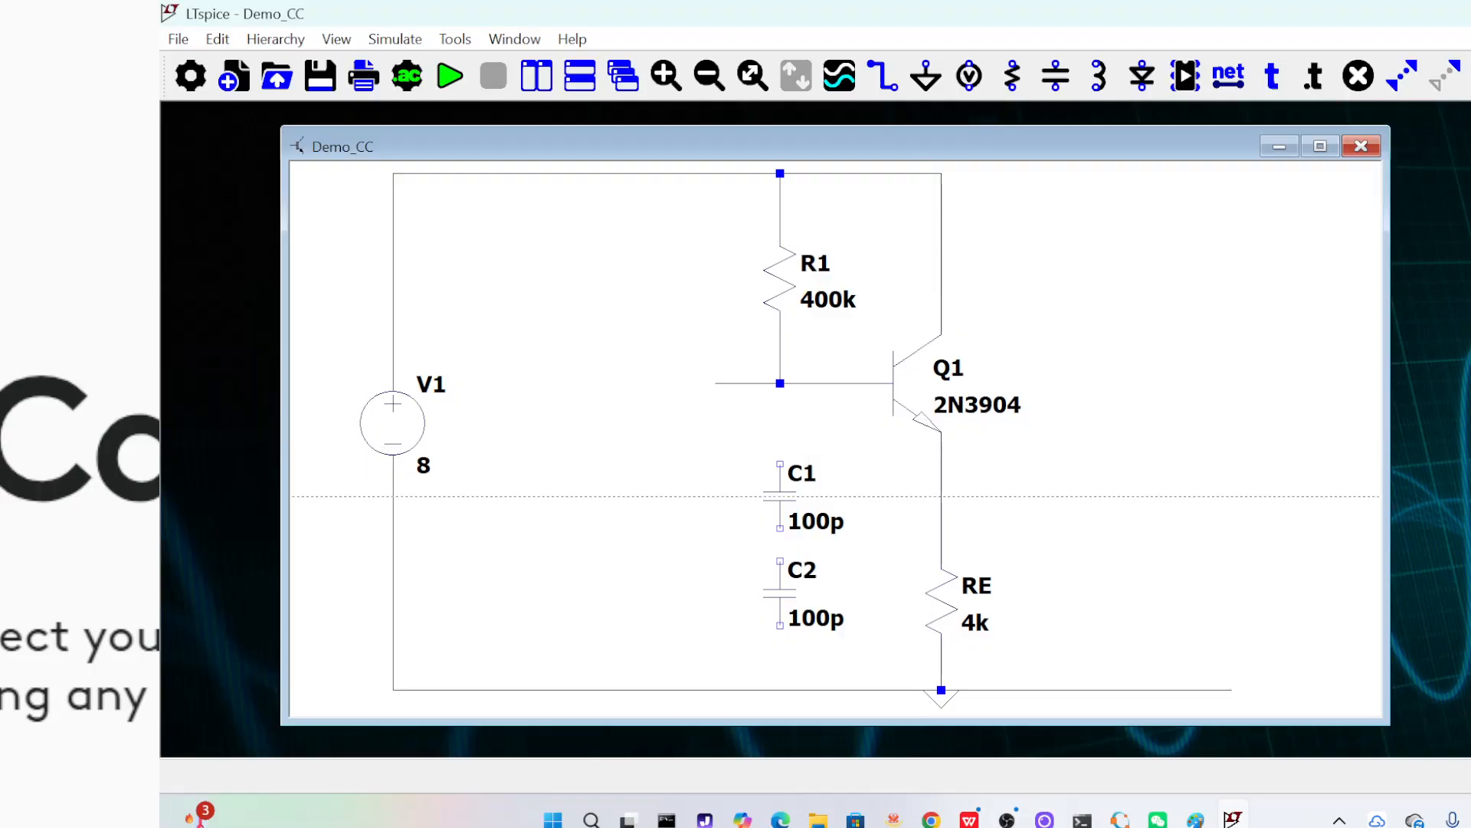
click(780, 528)
click(780, 561)
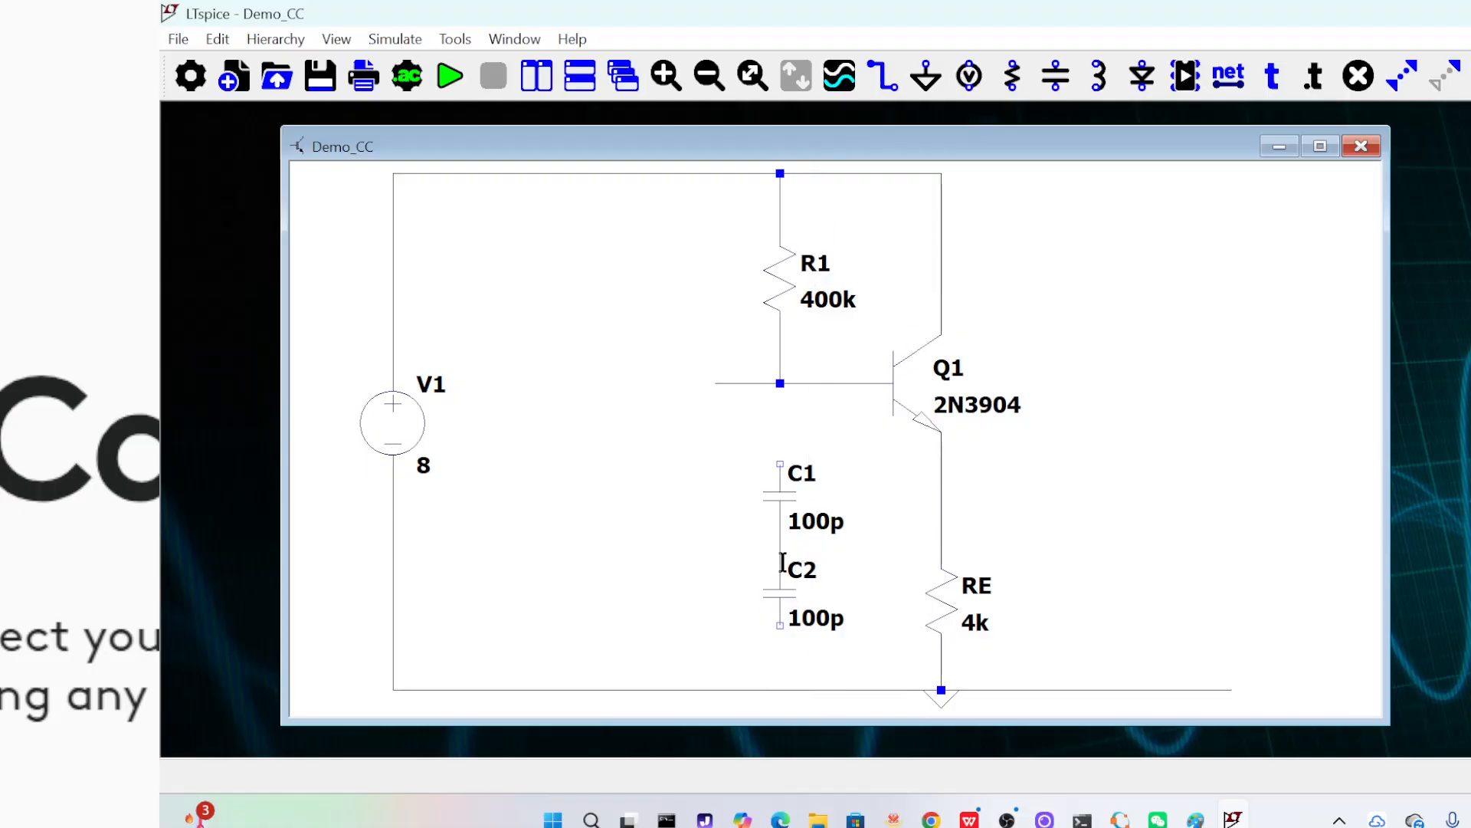
click(941, 543)
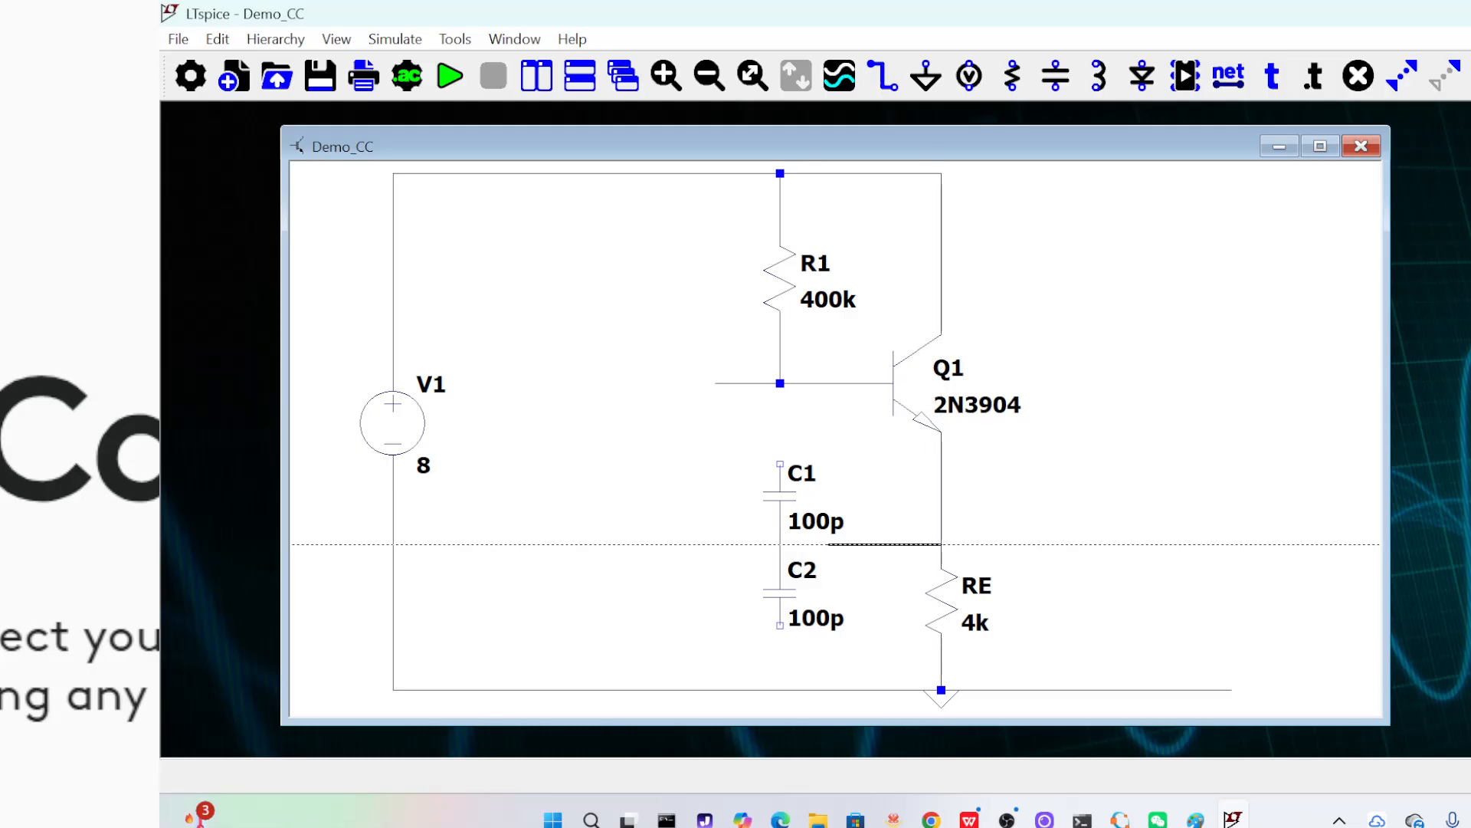
click(780, 544)
Wire the lower end of C2 down to the ground rail
scroll(812, 545, down, 1)
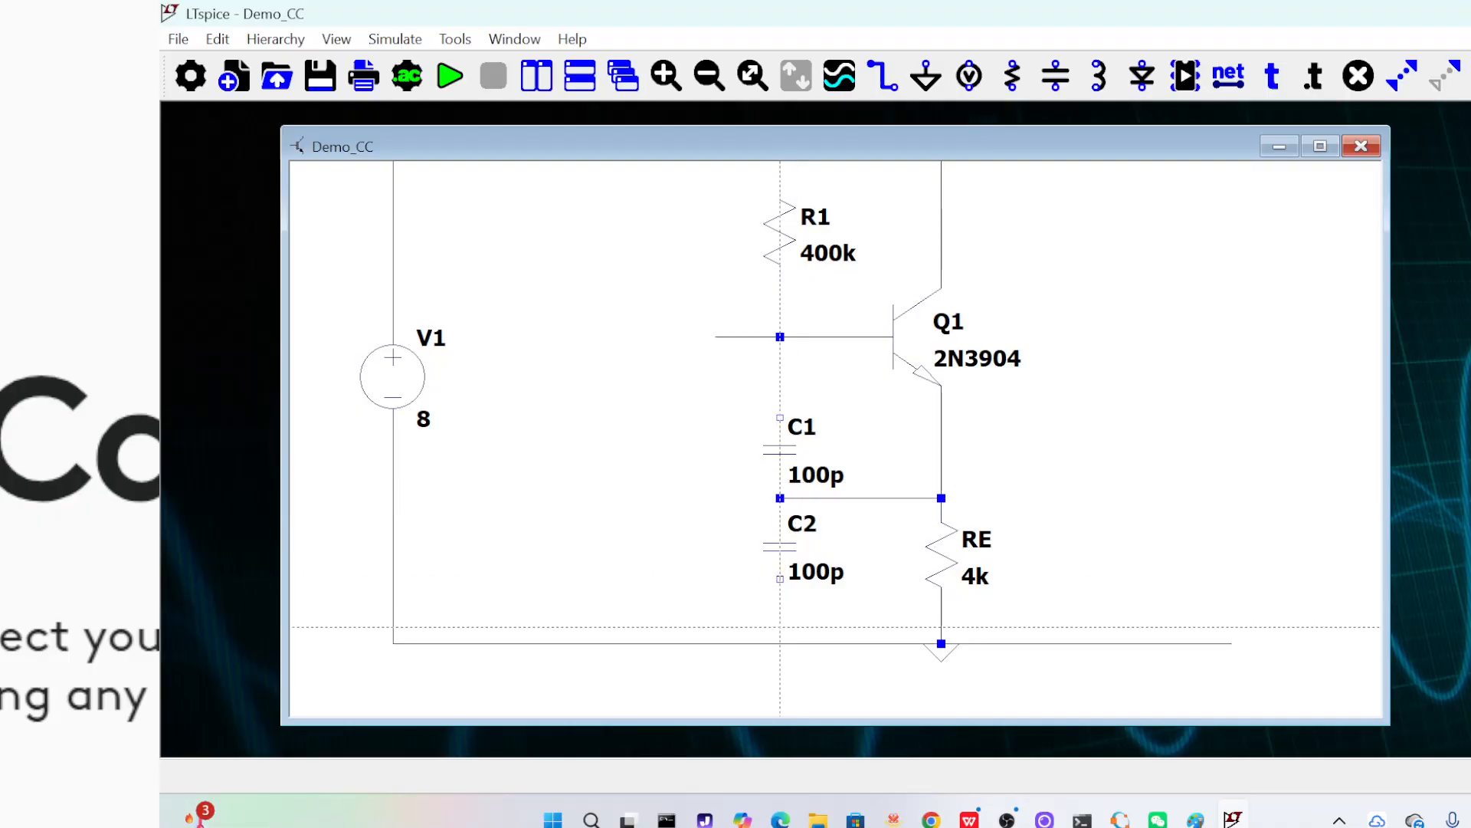
click(780, 578)
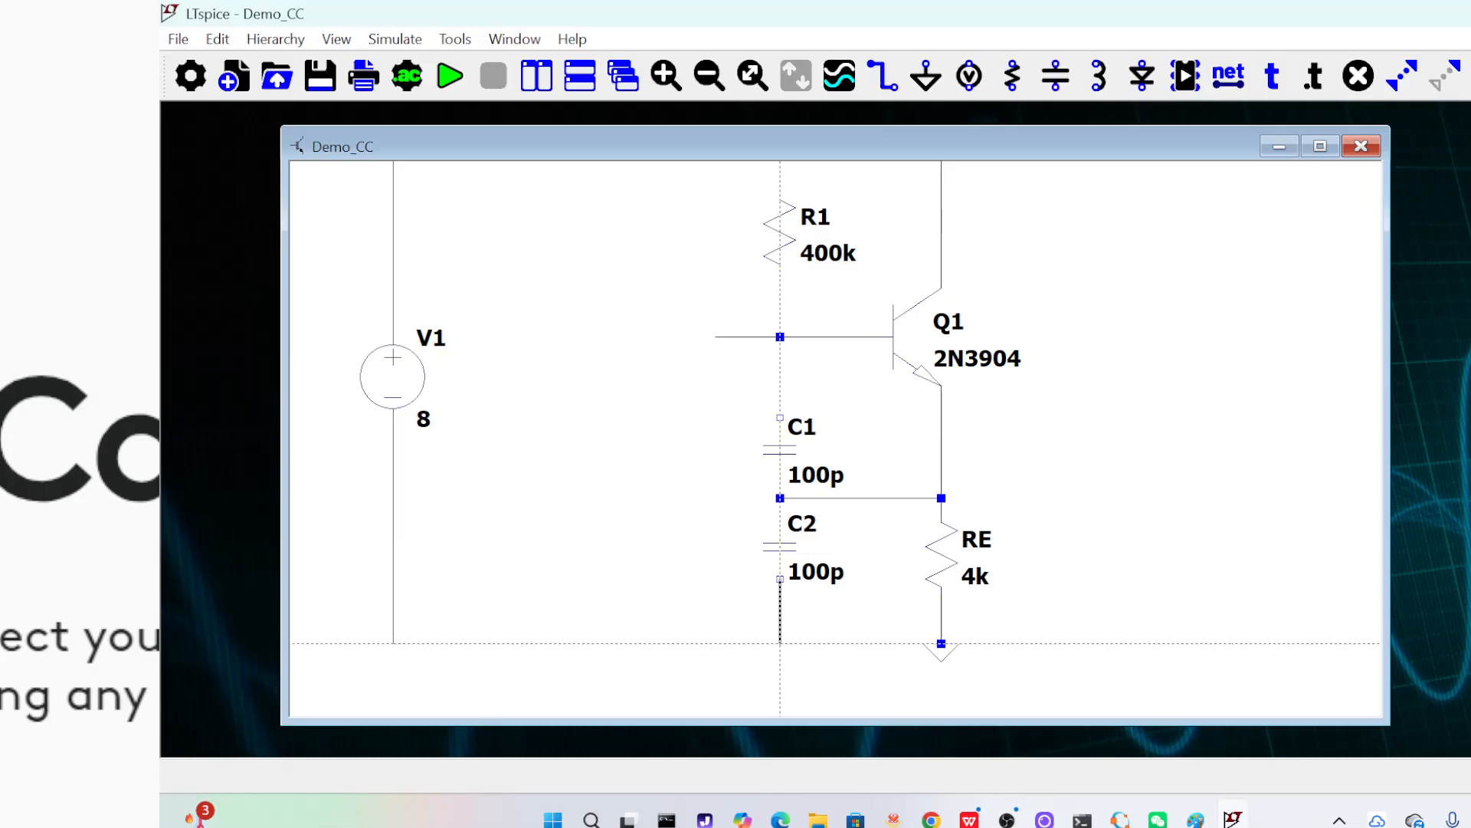
click(780, 643)
key(Escape)
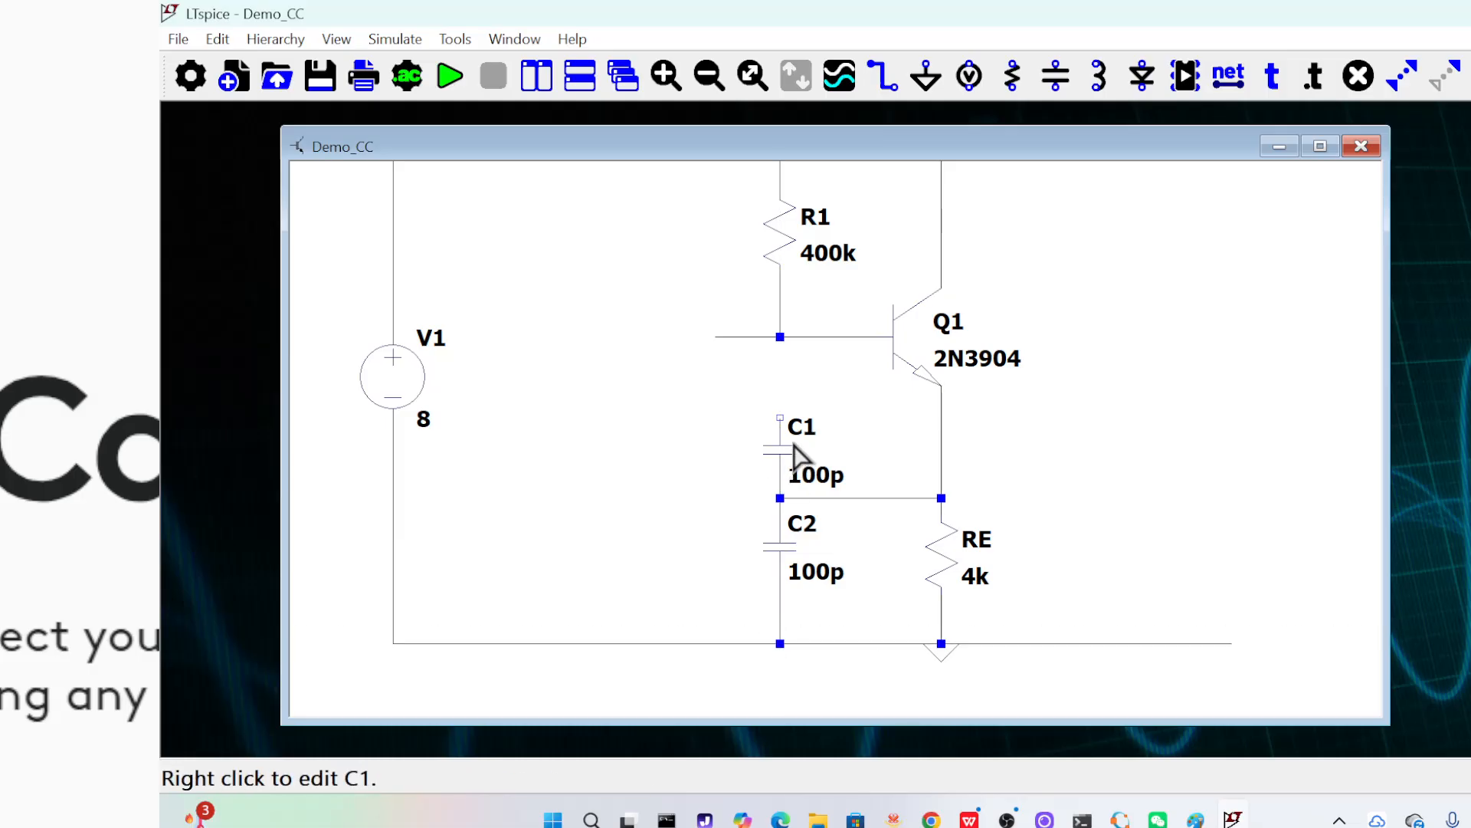
Place a vertical inductor beside the two capacitors, between them and source V1
click(217, 39)
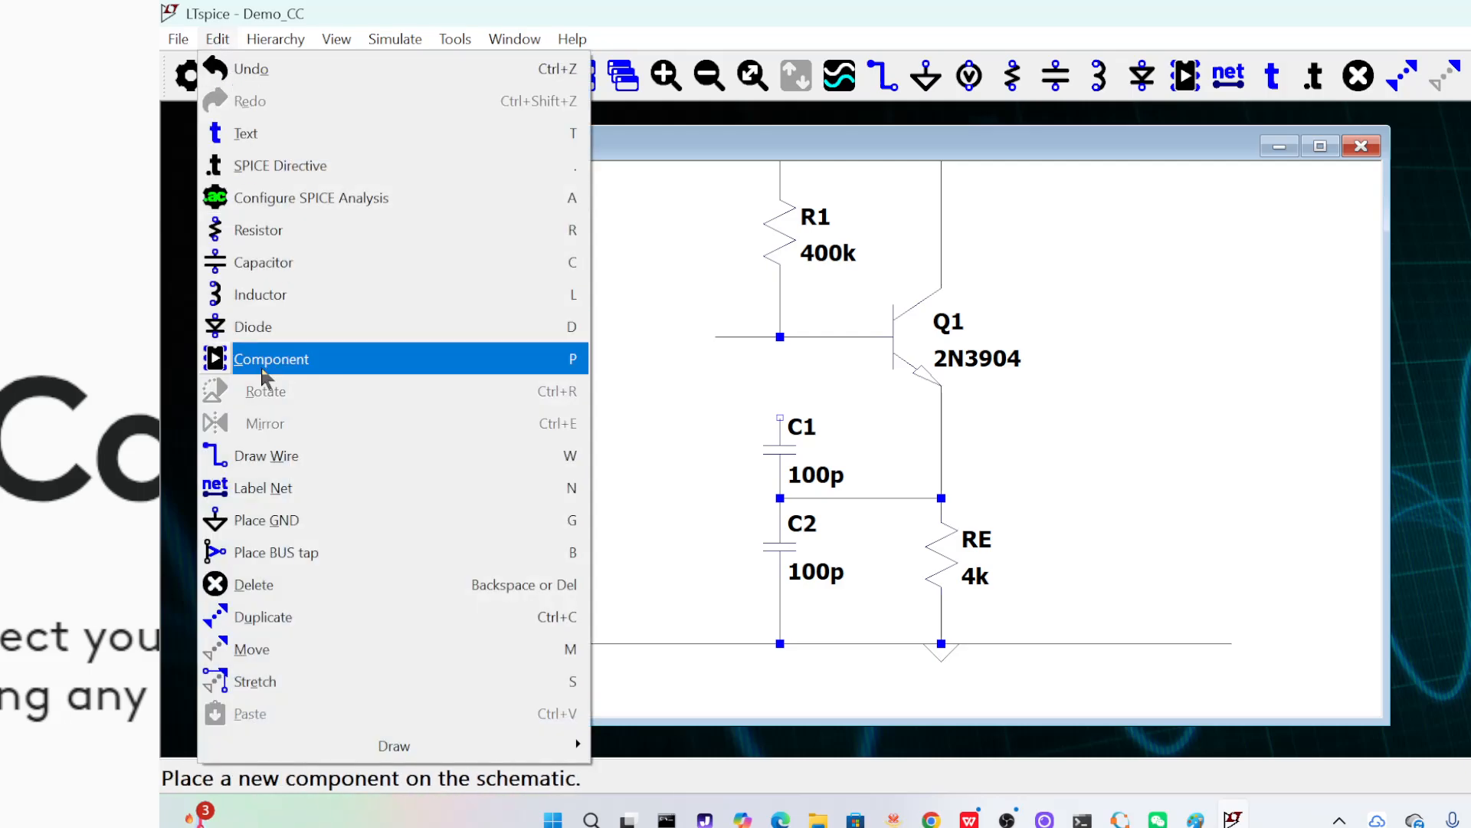
click(253, 296)
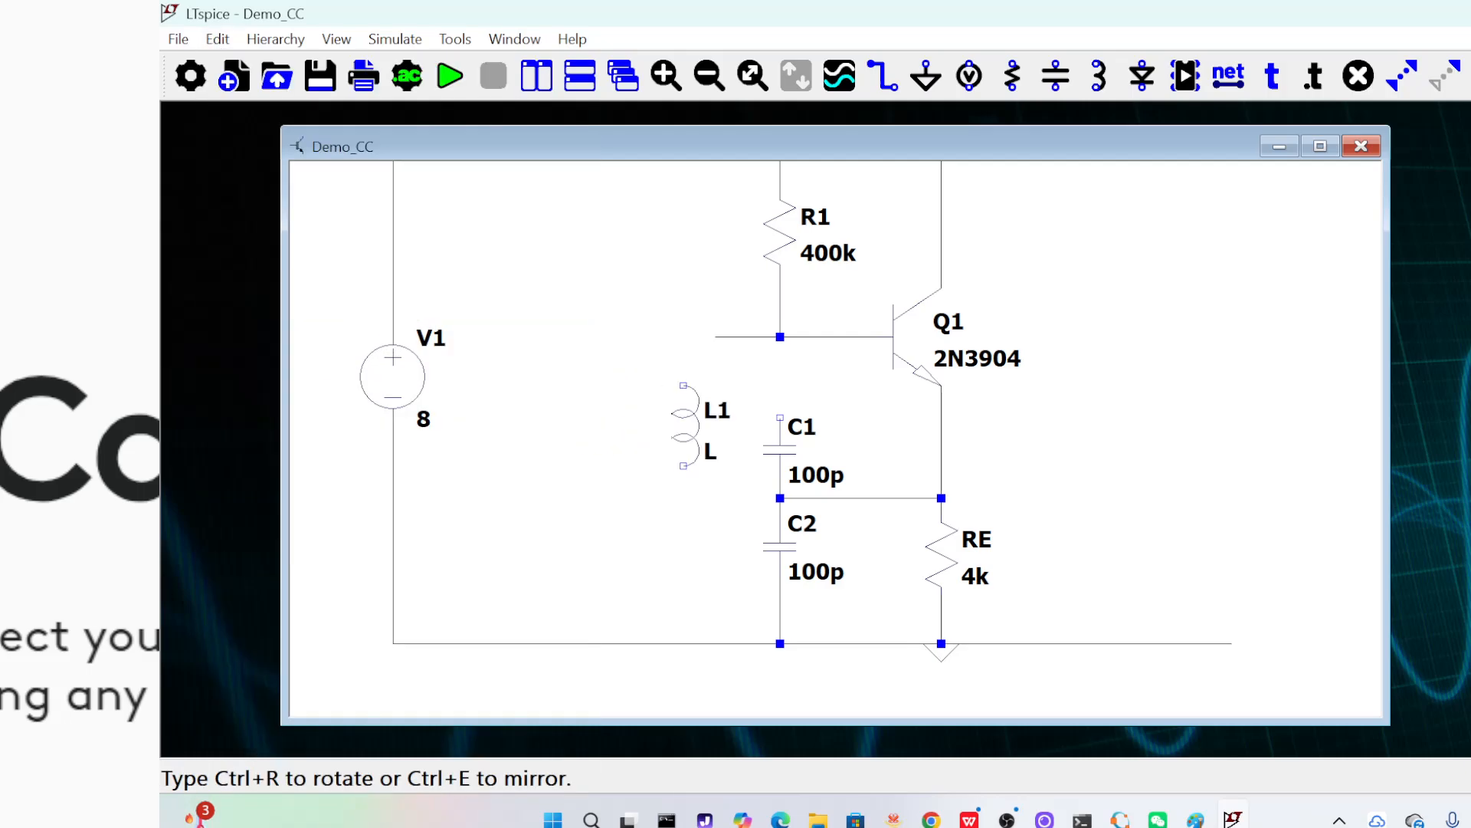
click(703, 465)
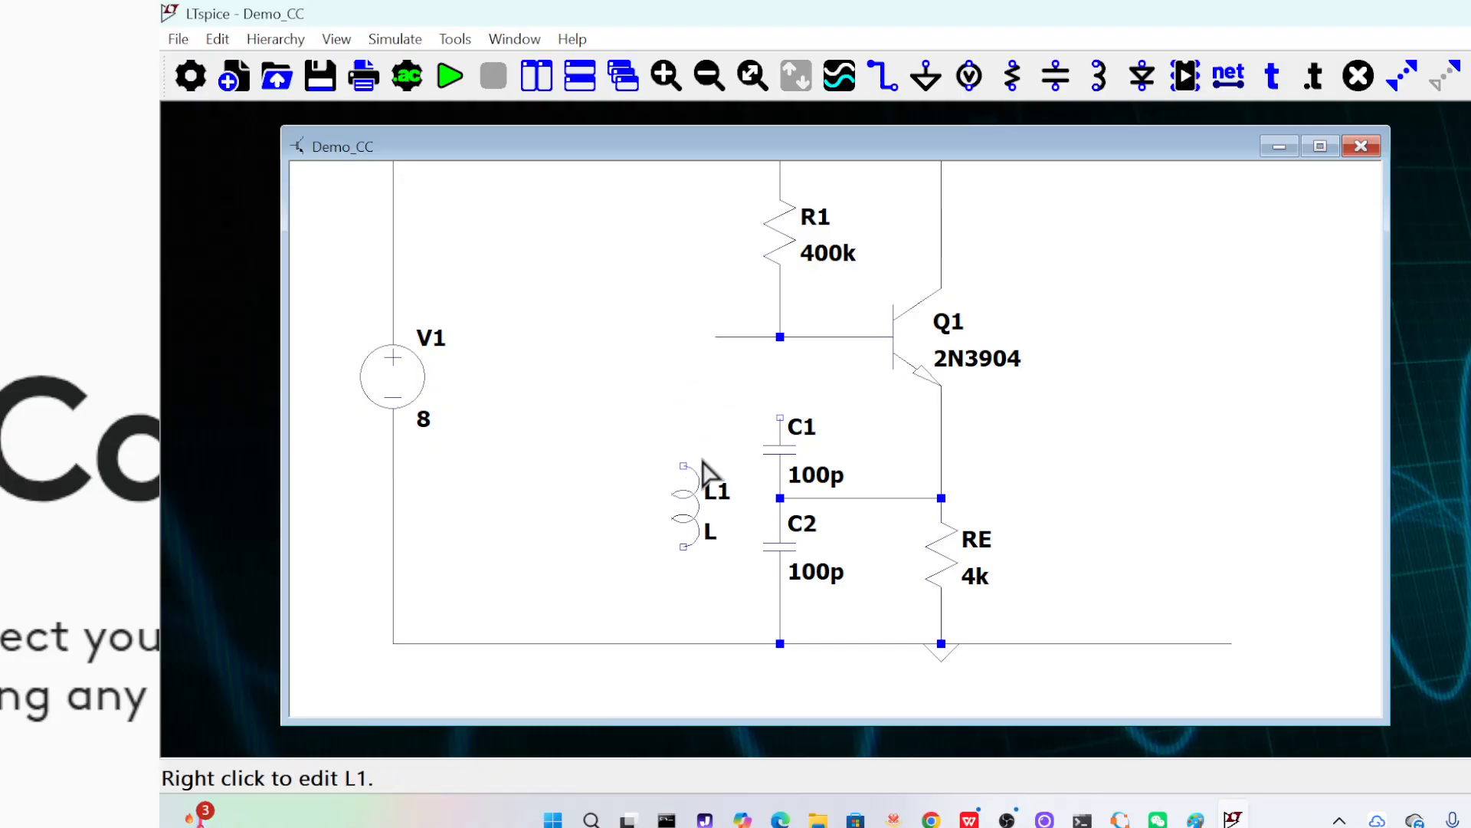
Wire L1 in parallel with the capacitor pair, from C1's upper end through the inductor to the ground rail
click(883, 76)
click(780, 417)
click(683, 417)
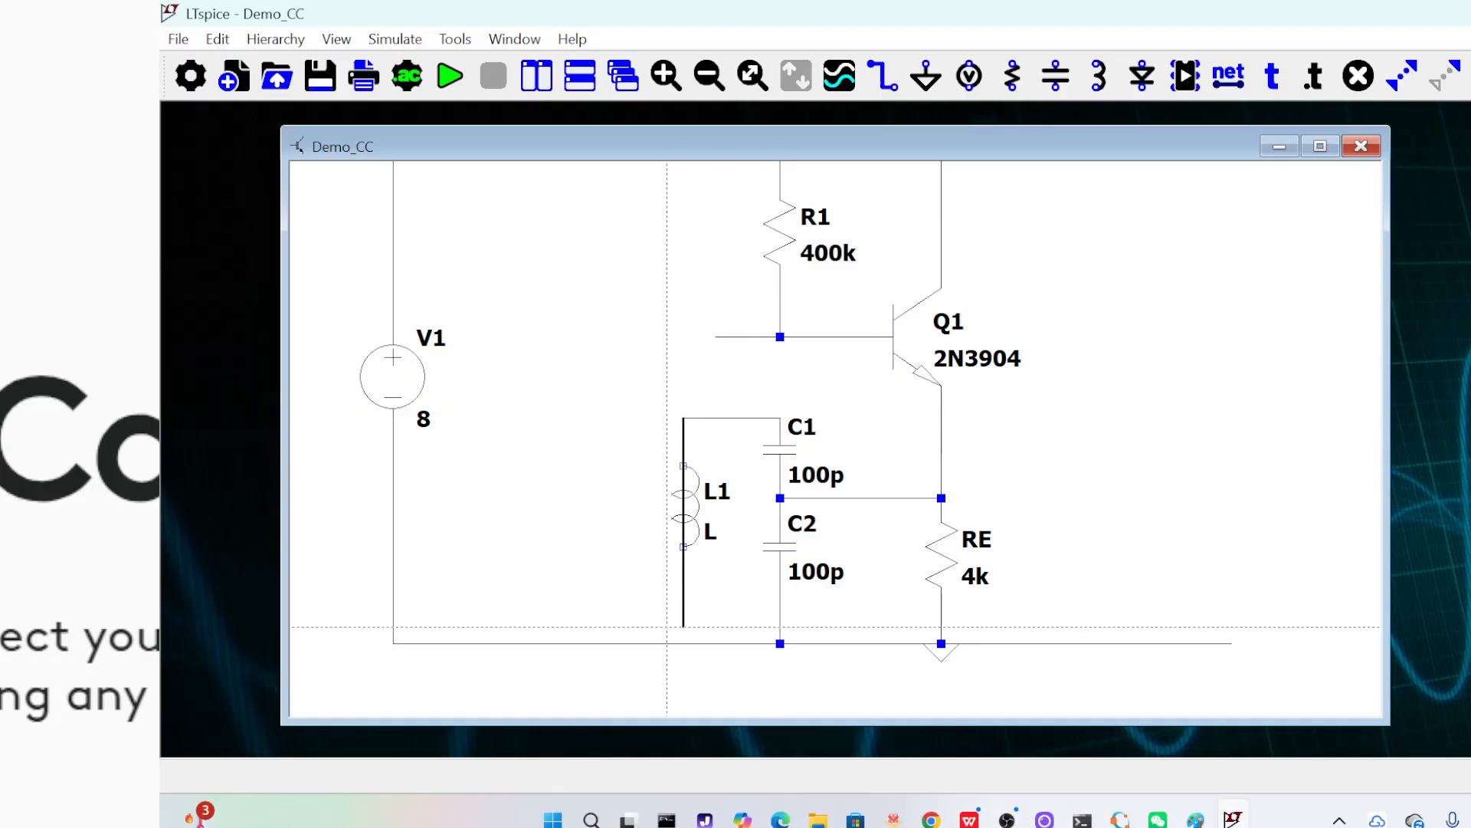
click(682, 642)
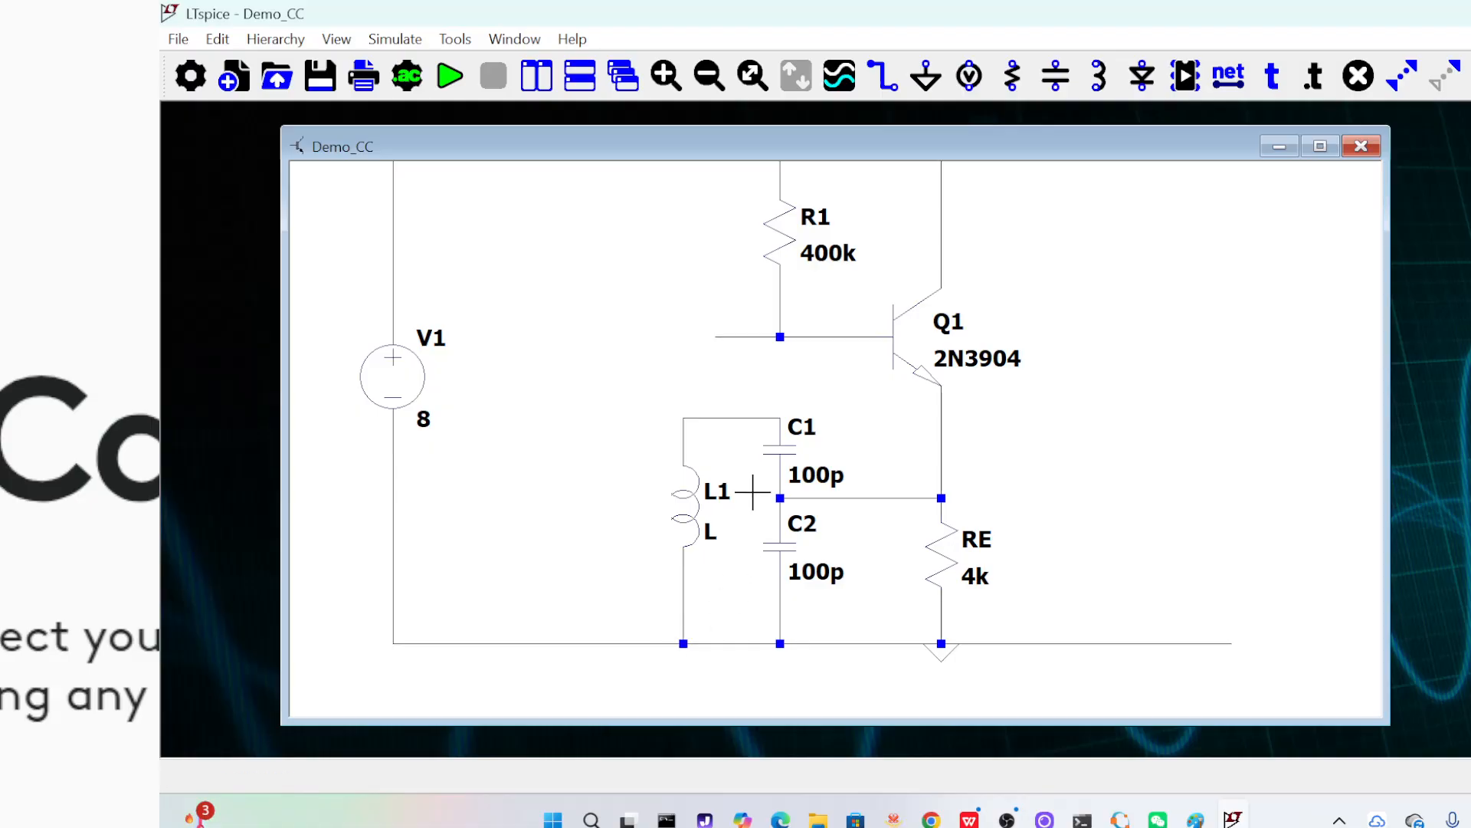
Set the inductance of L1 to 10n and maximize the schematic window
right_click(689, 518)
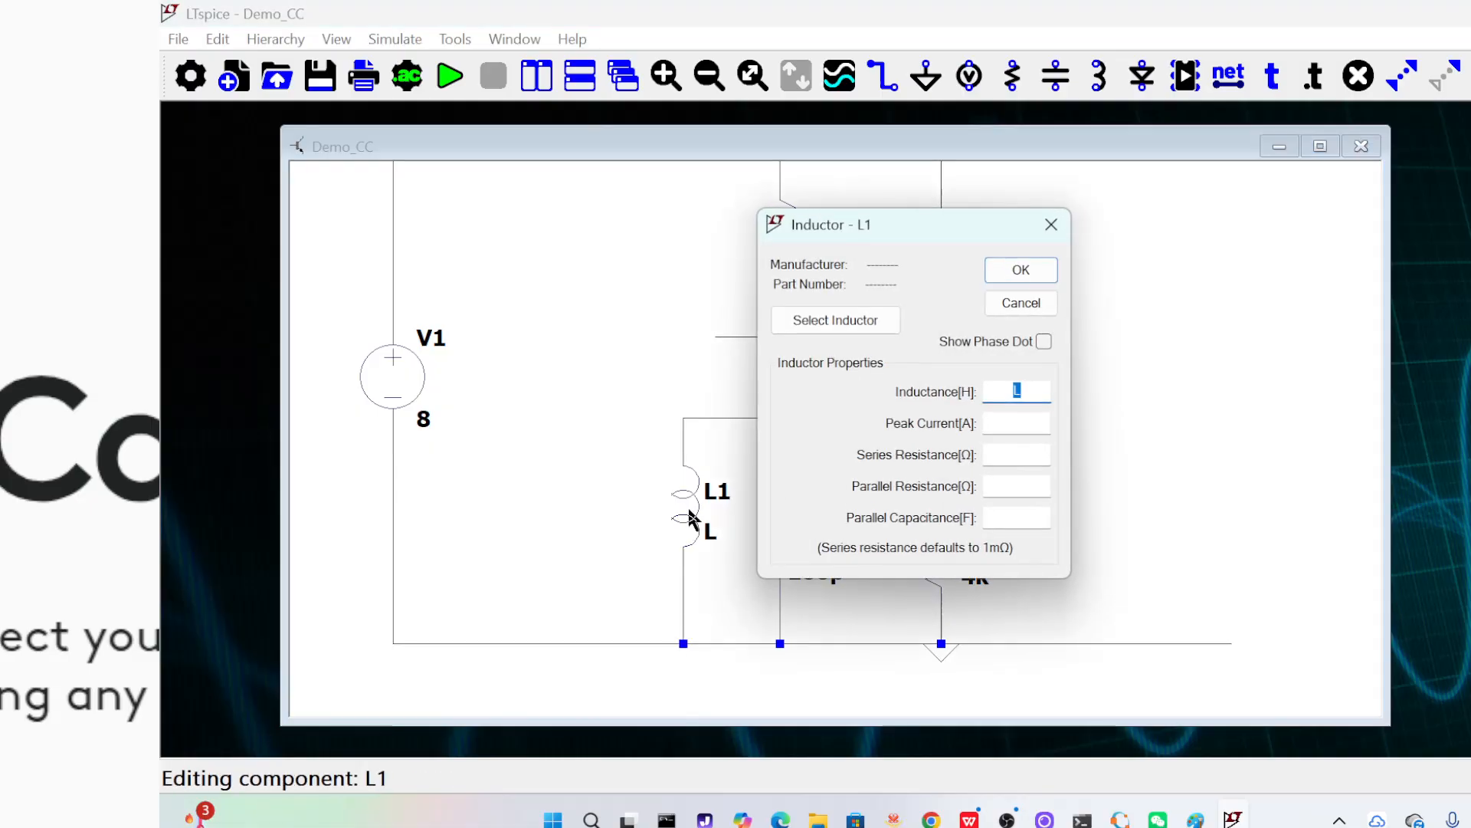
text(10n)
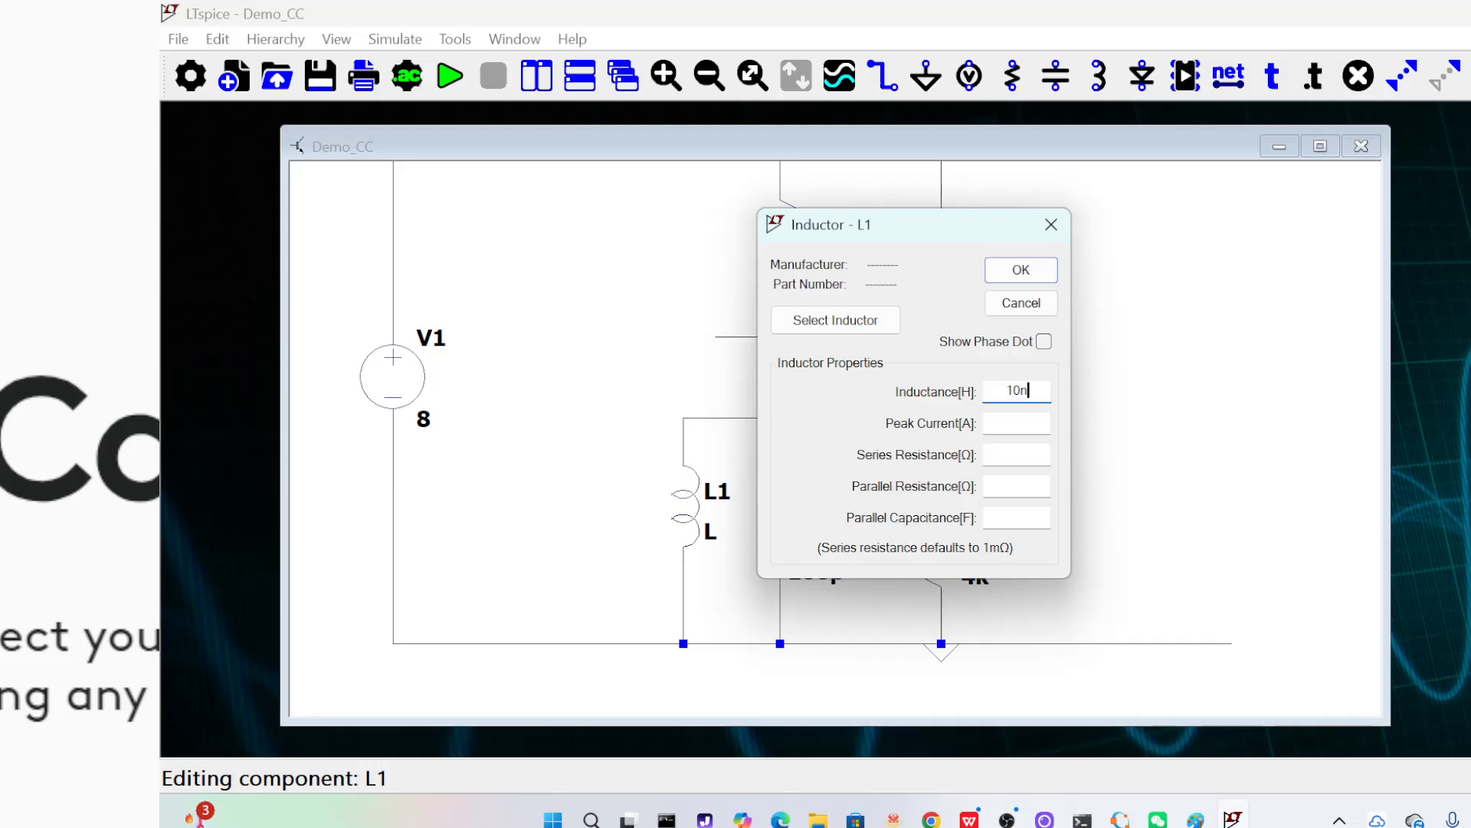
click(1023, 270)
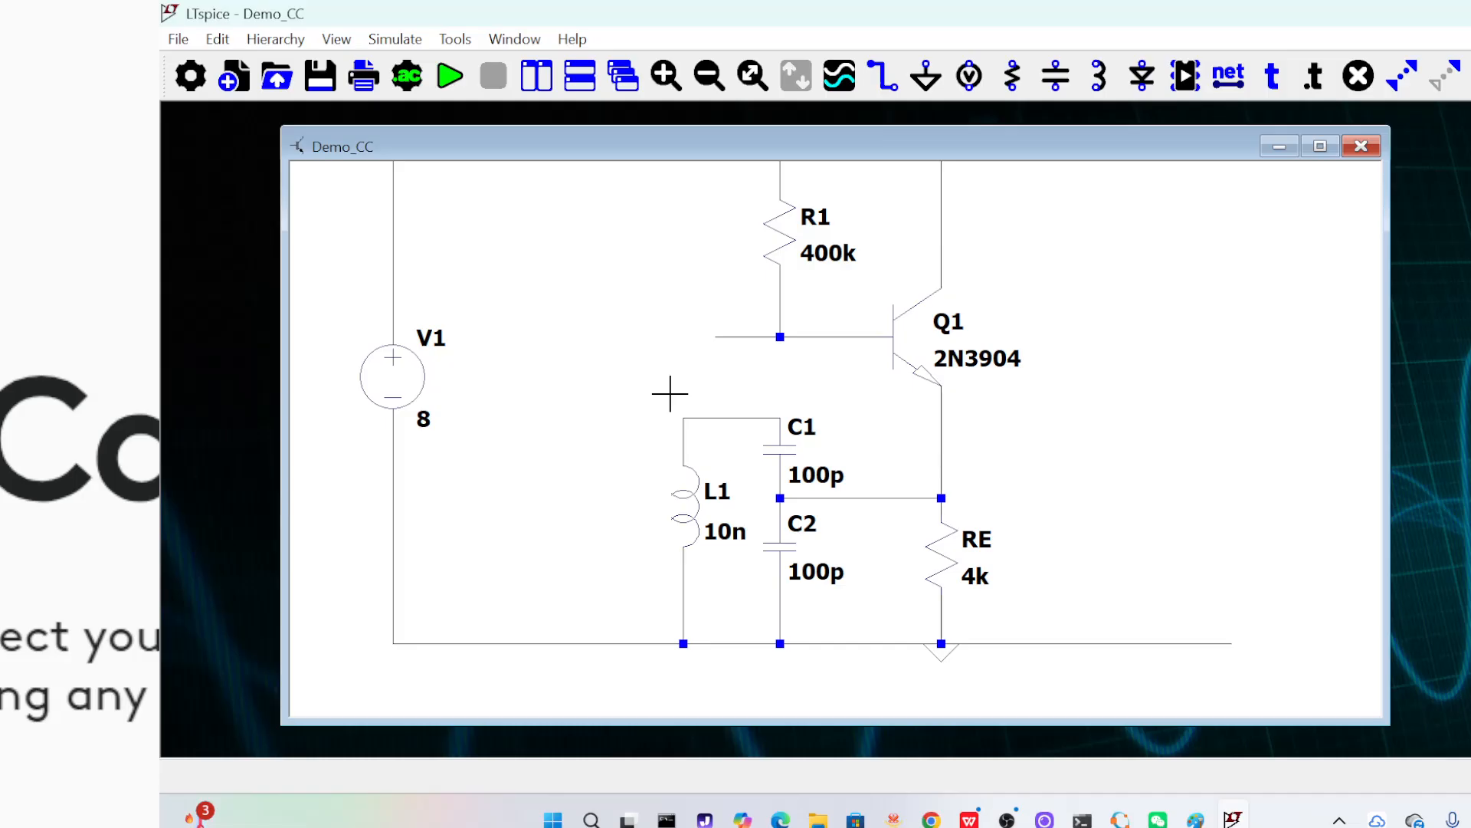
click(1321, 146)
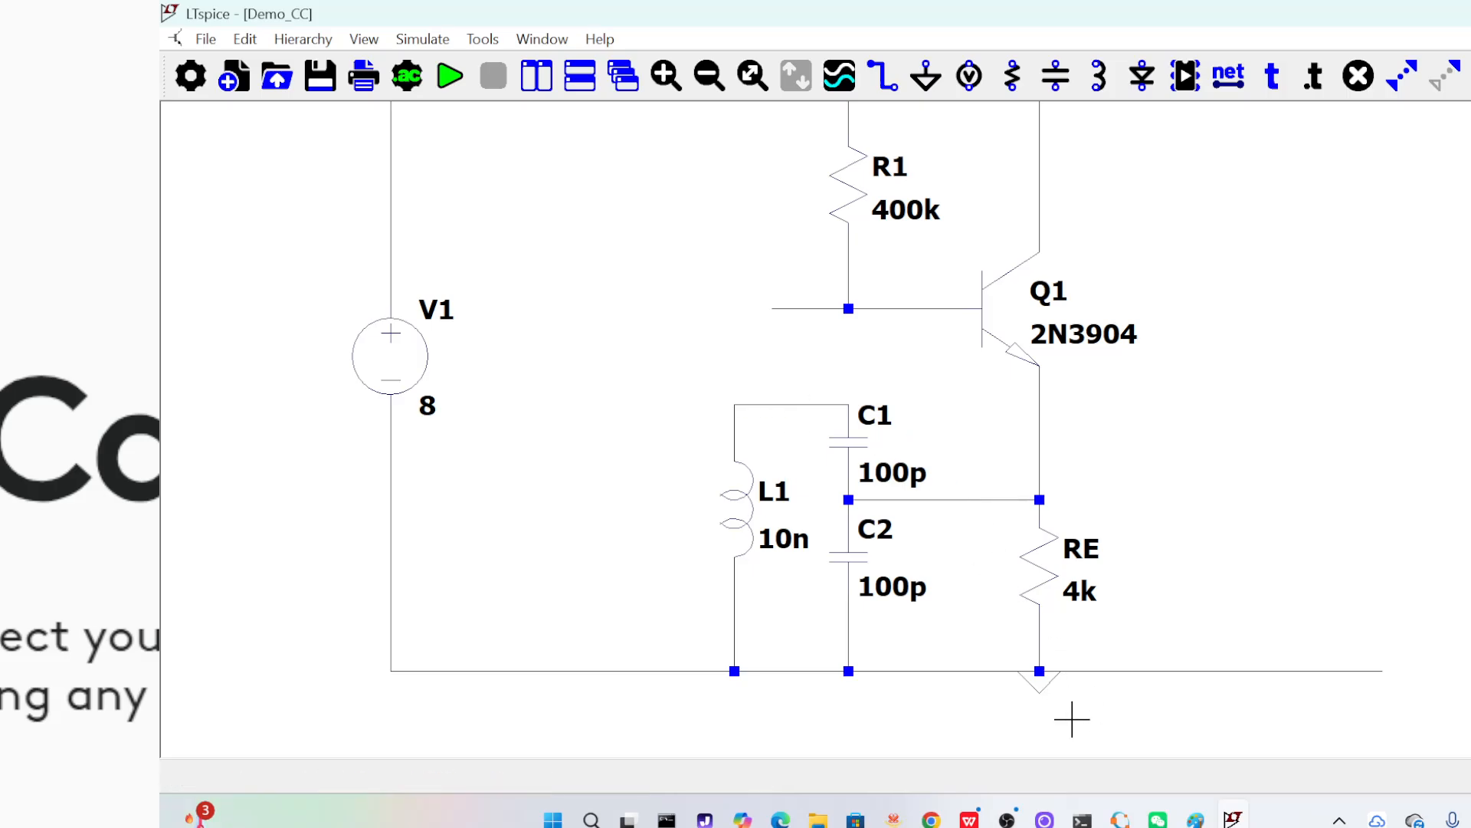
Switch to Octave and calculate the LC tank's resonant frequency with 1/2/pi/sqrt(10e-9*50e-12)
click(1120, 818)
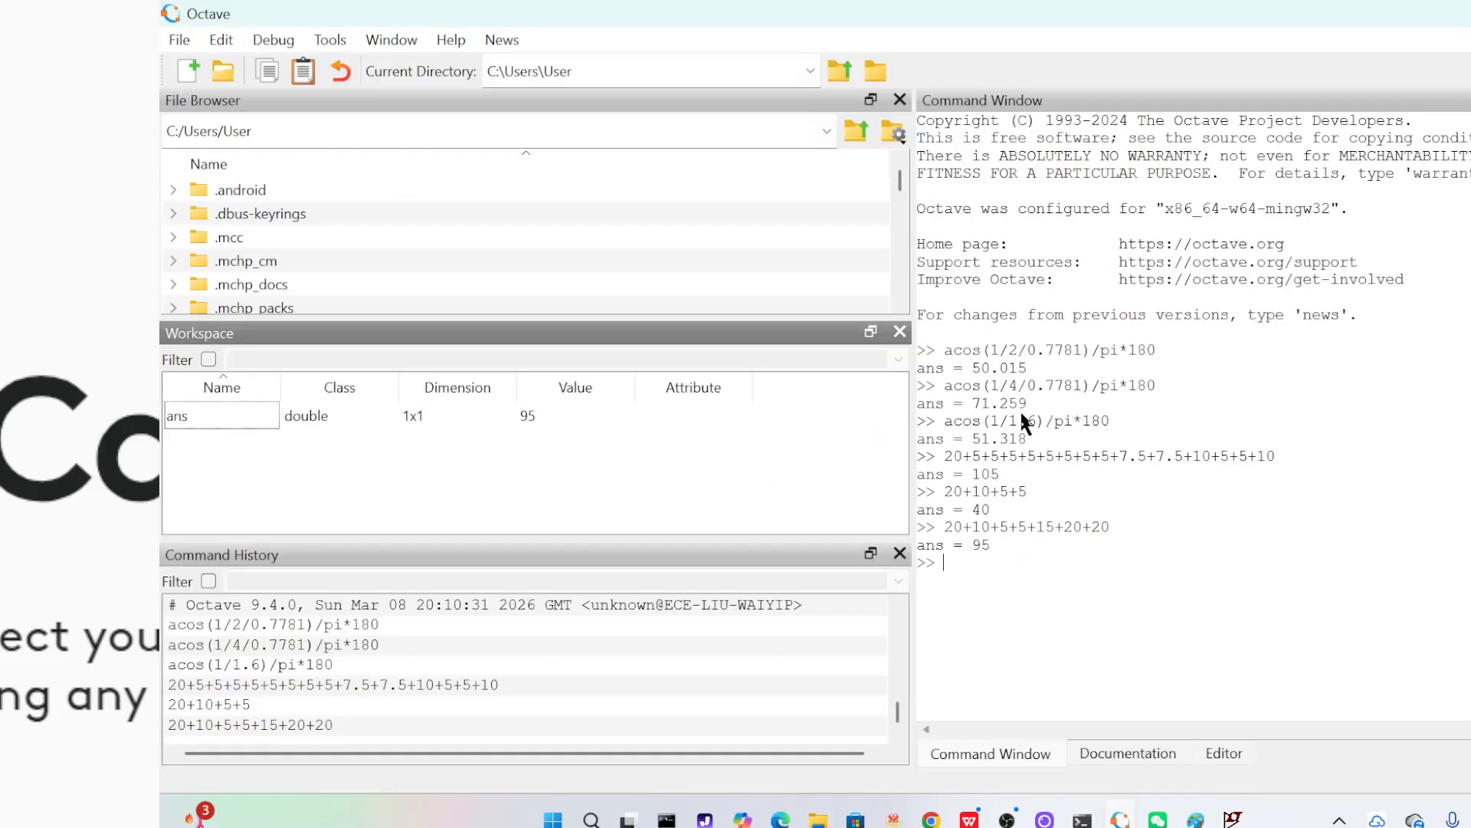
text(1/sq)
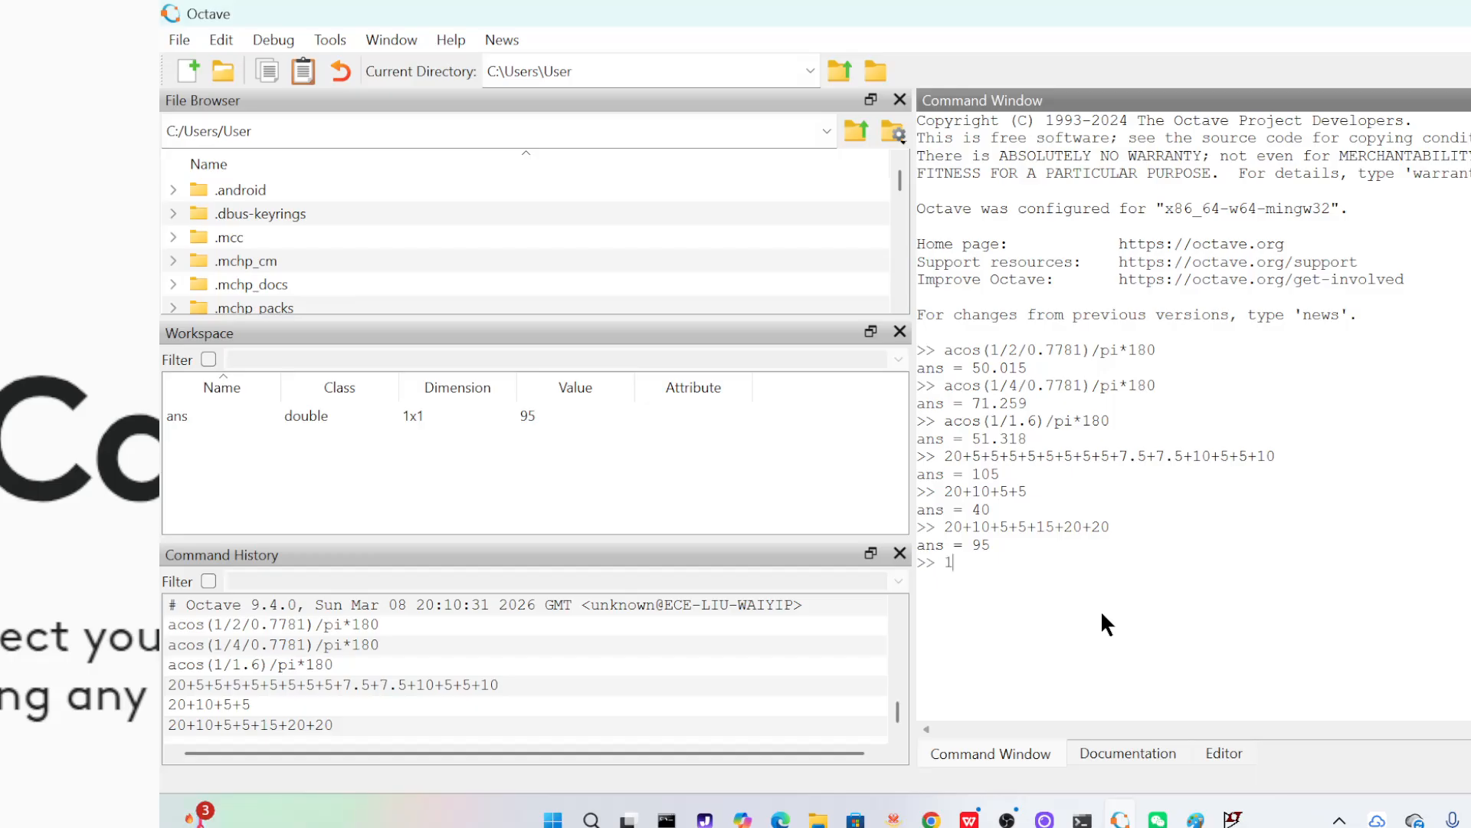
text(rt(10e-9*50e-12))
key(Left)
key(Left)
key(Left)
key(Left)
key(Left)
key(Left)
key(Left)
key(Left)
key(Left)
key(Left)
key(Left)
key(Left)
key(Left)
key(Left)
key(Left)
key(Left)
key(Left)
key(Left)
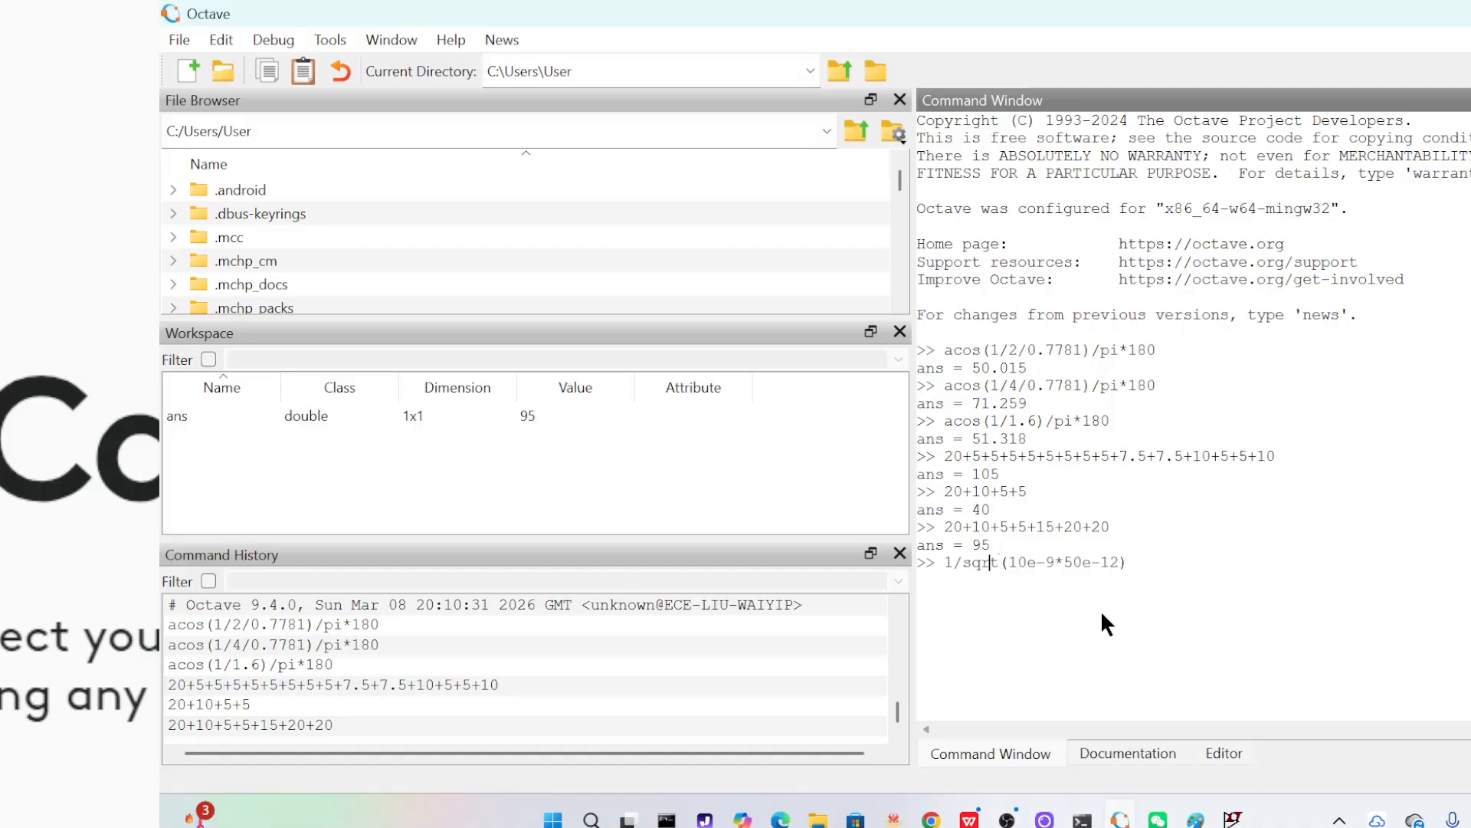
text(2/p)
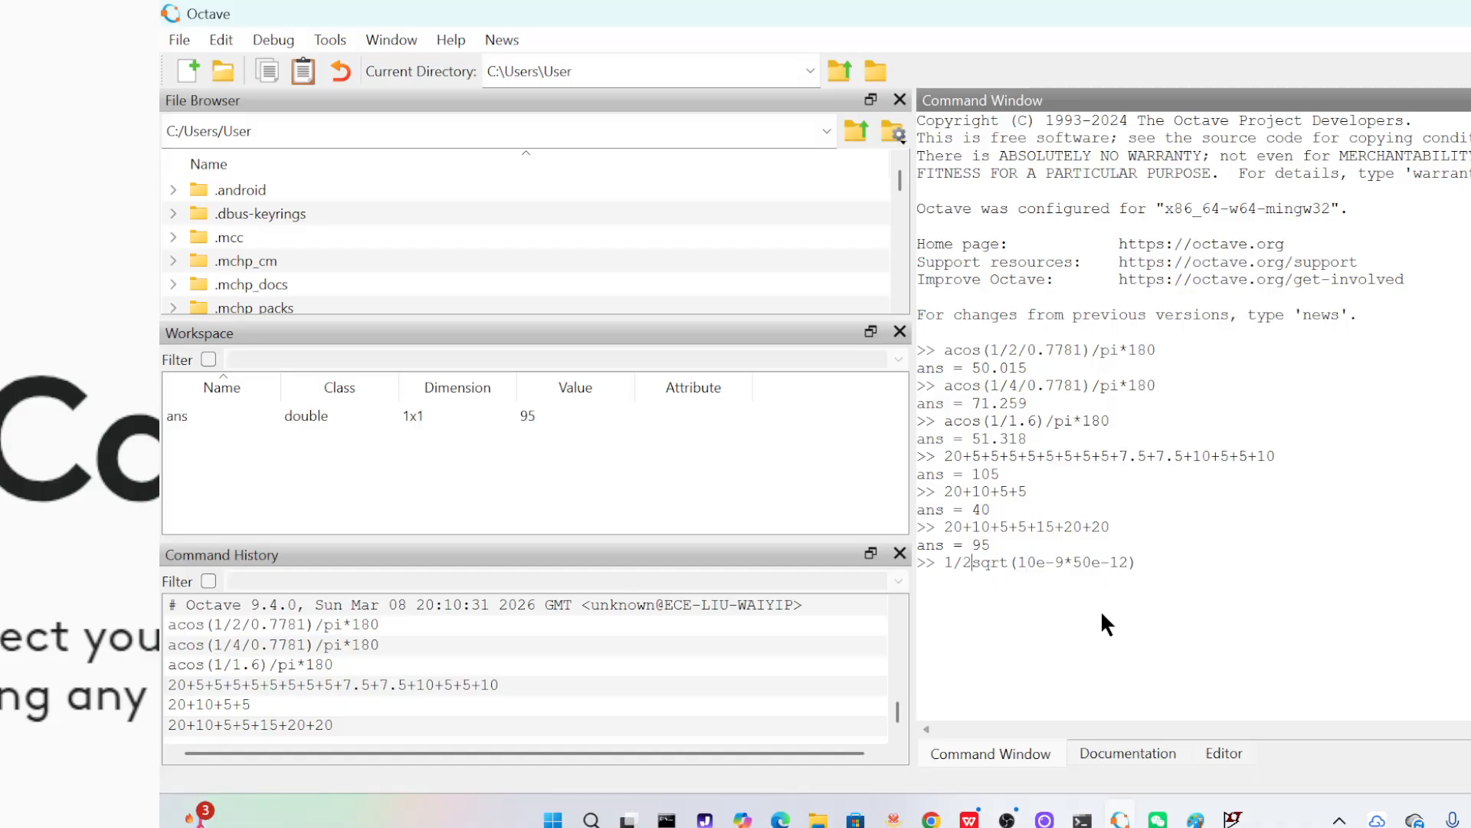
text(i/)
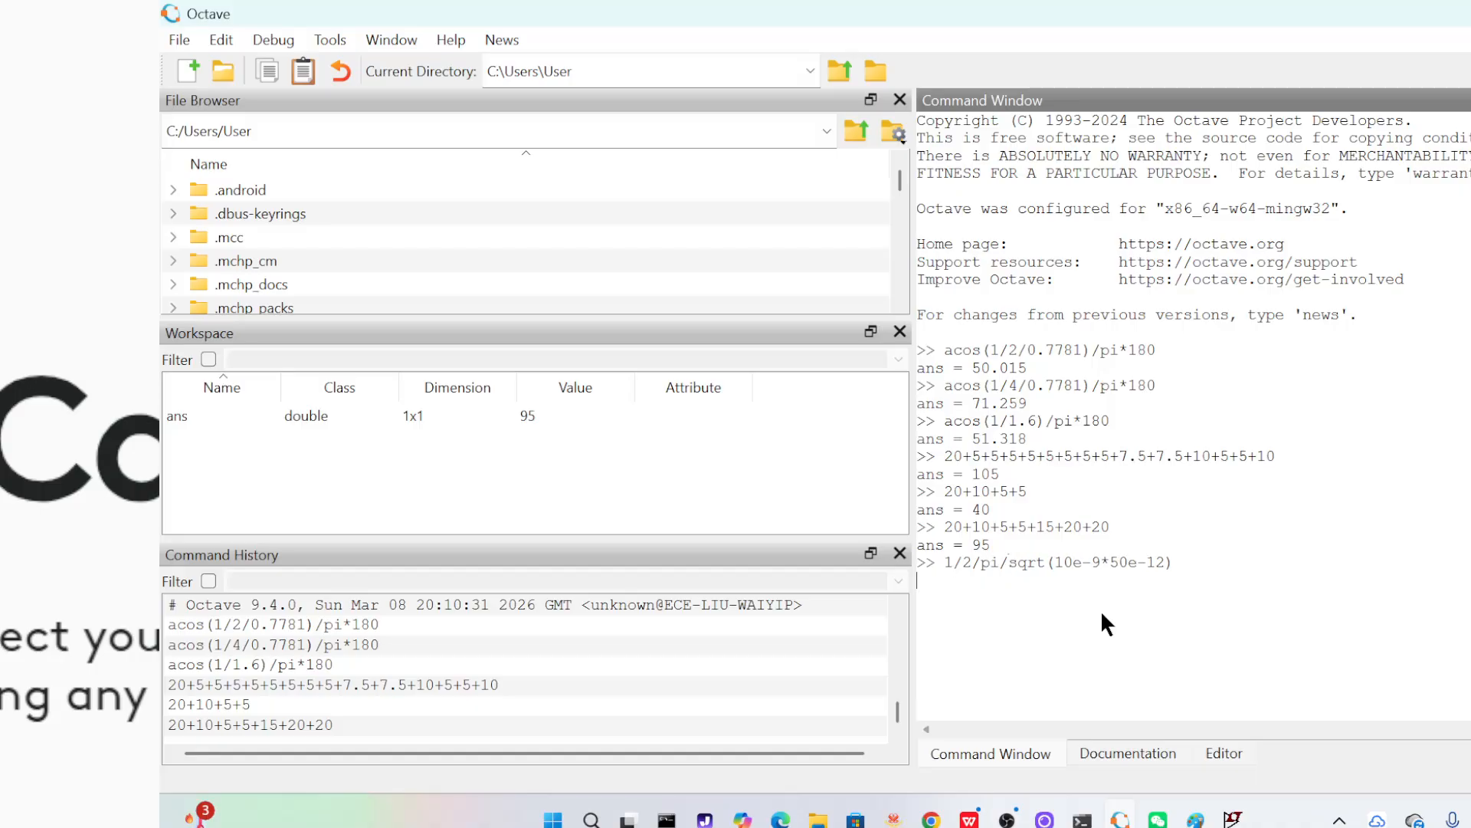
key(Return)
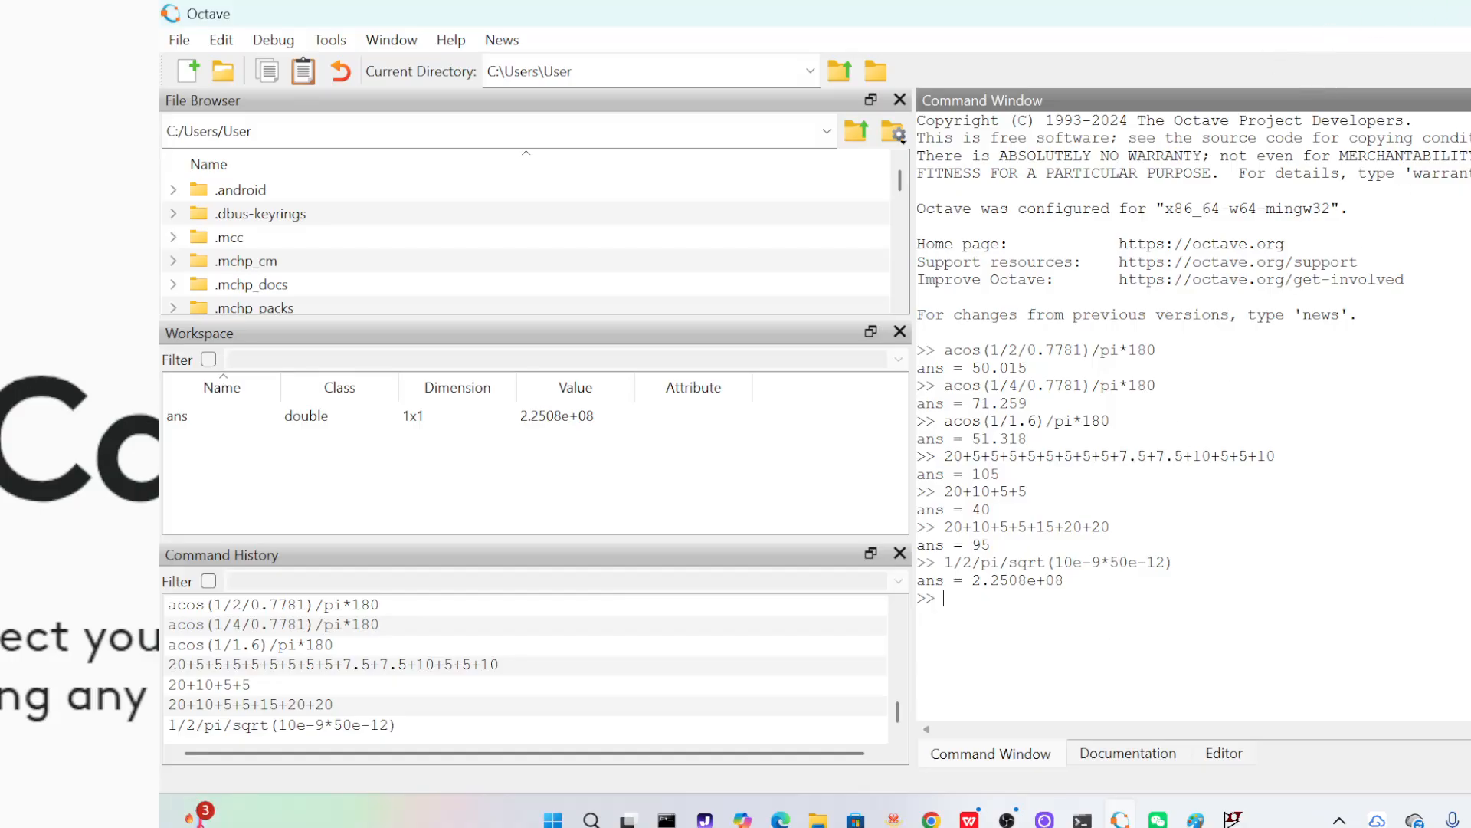
Switch back to LTspice and place a vertical capacitor hanging from the open end of the base wire
key(alt+Tab)
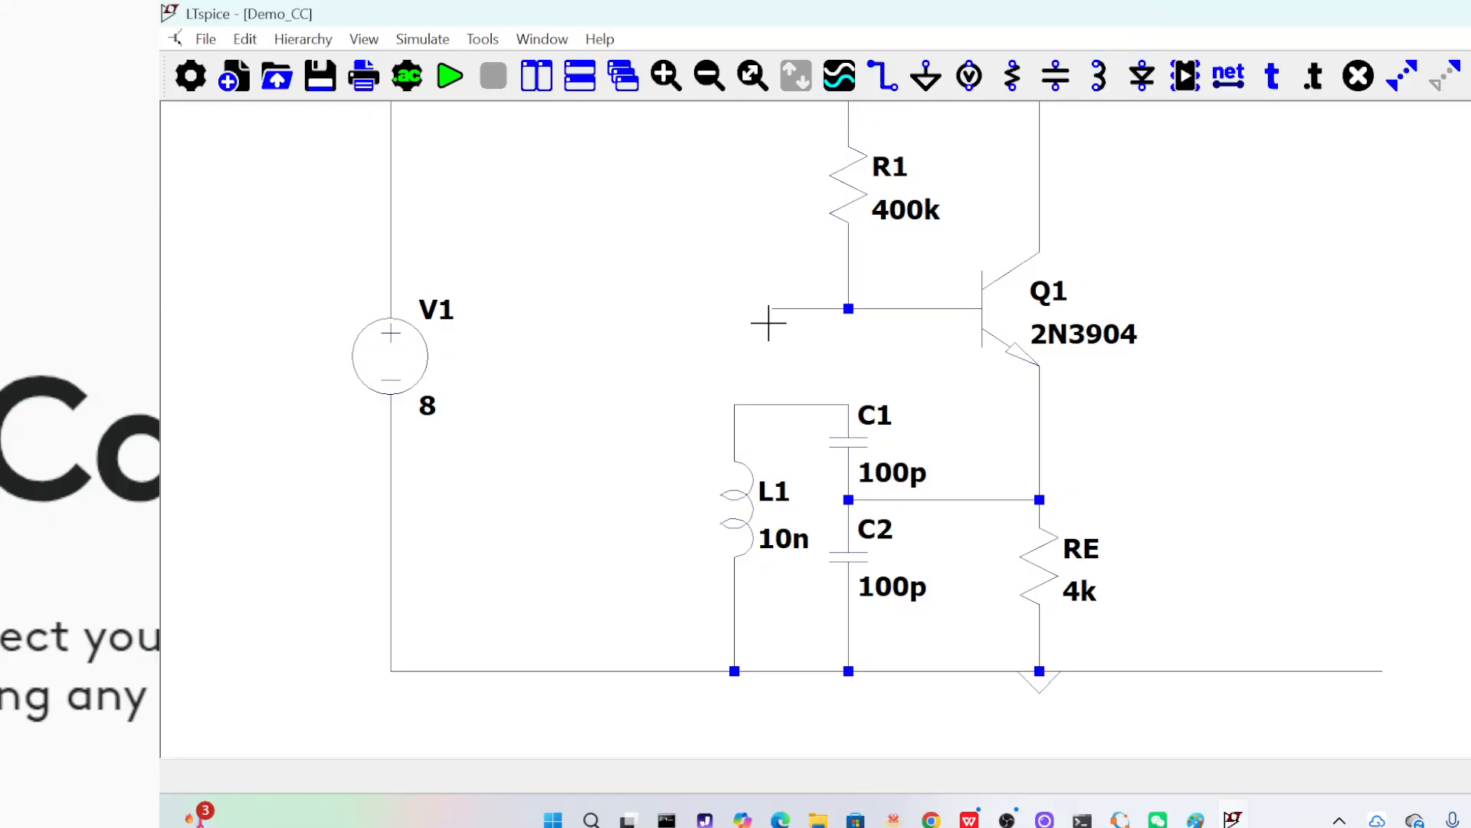
mouse_move(769, 309)
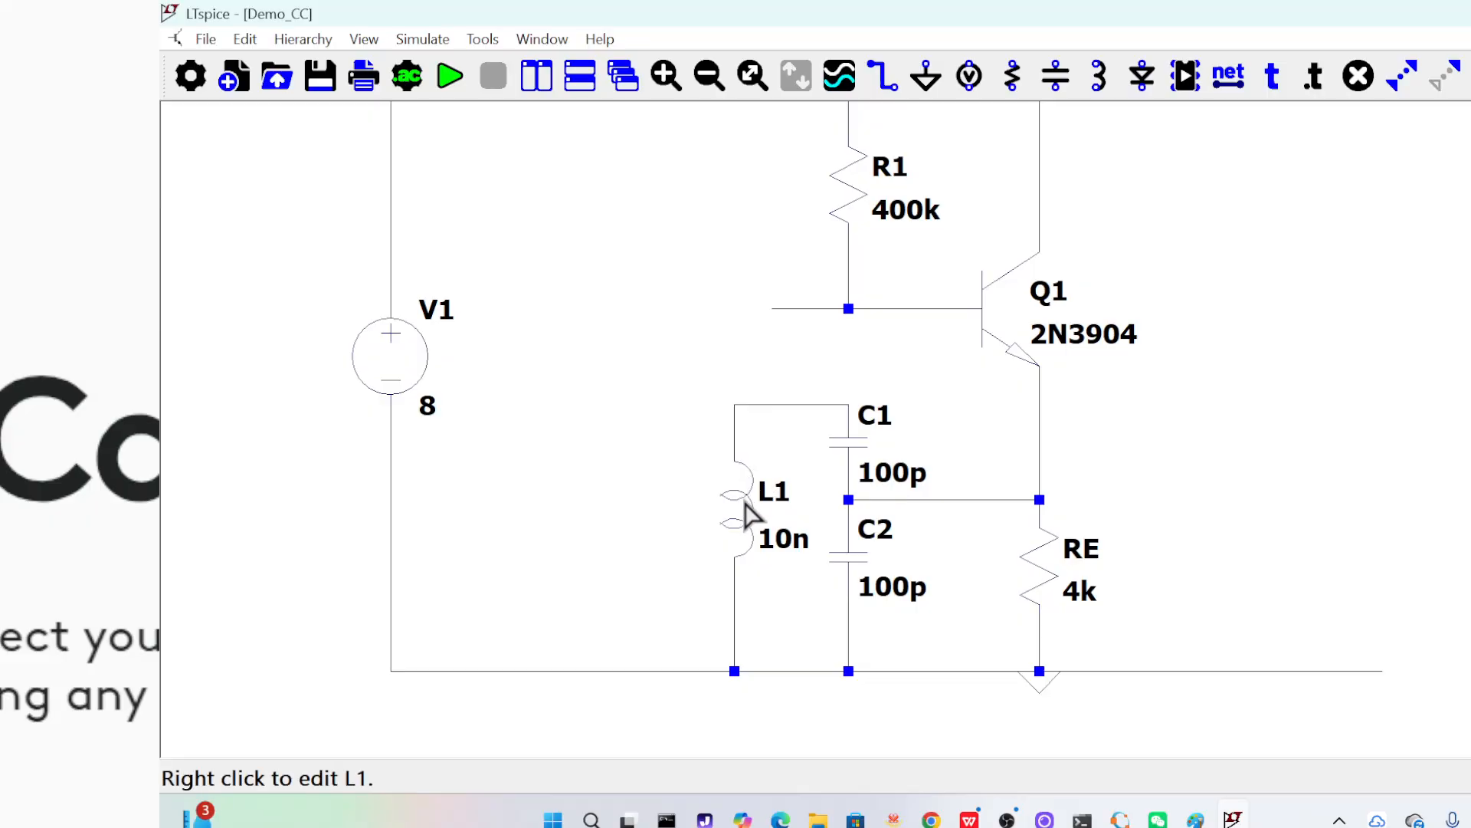
mouse_move(742, 442)
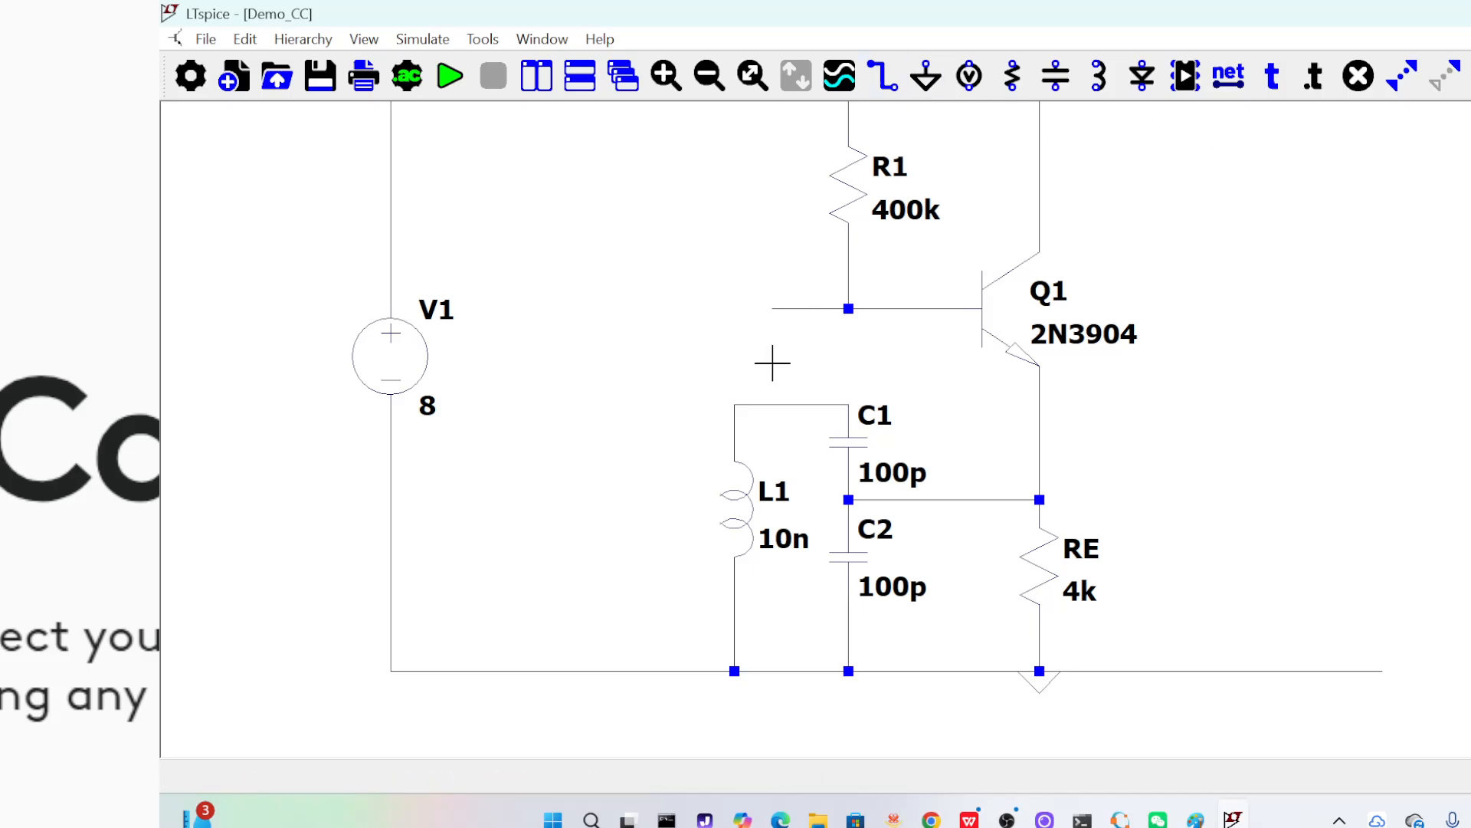
click(244, 38)
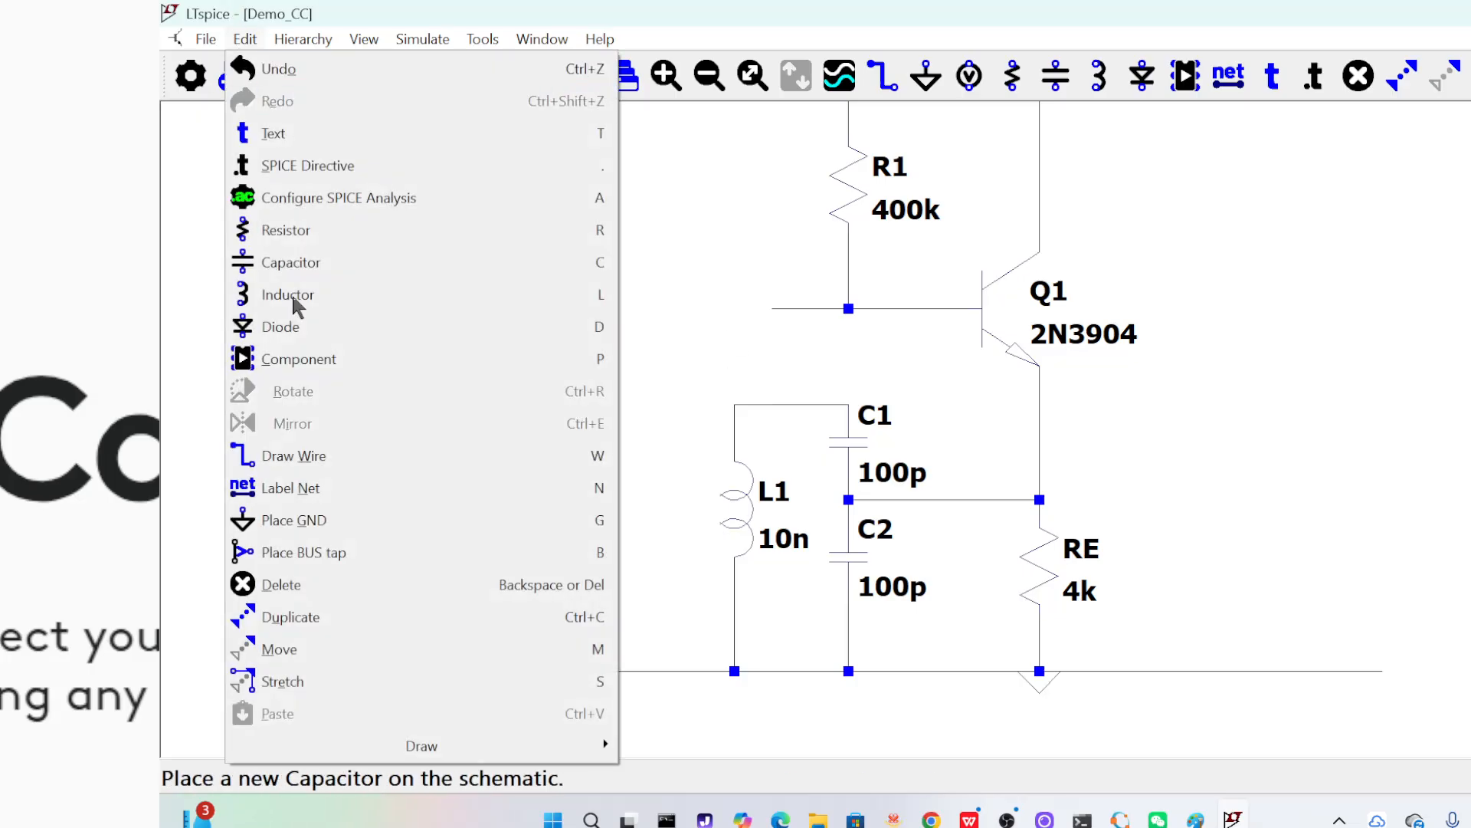
click(291, 262)
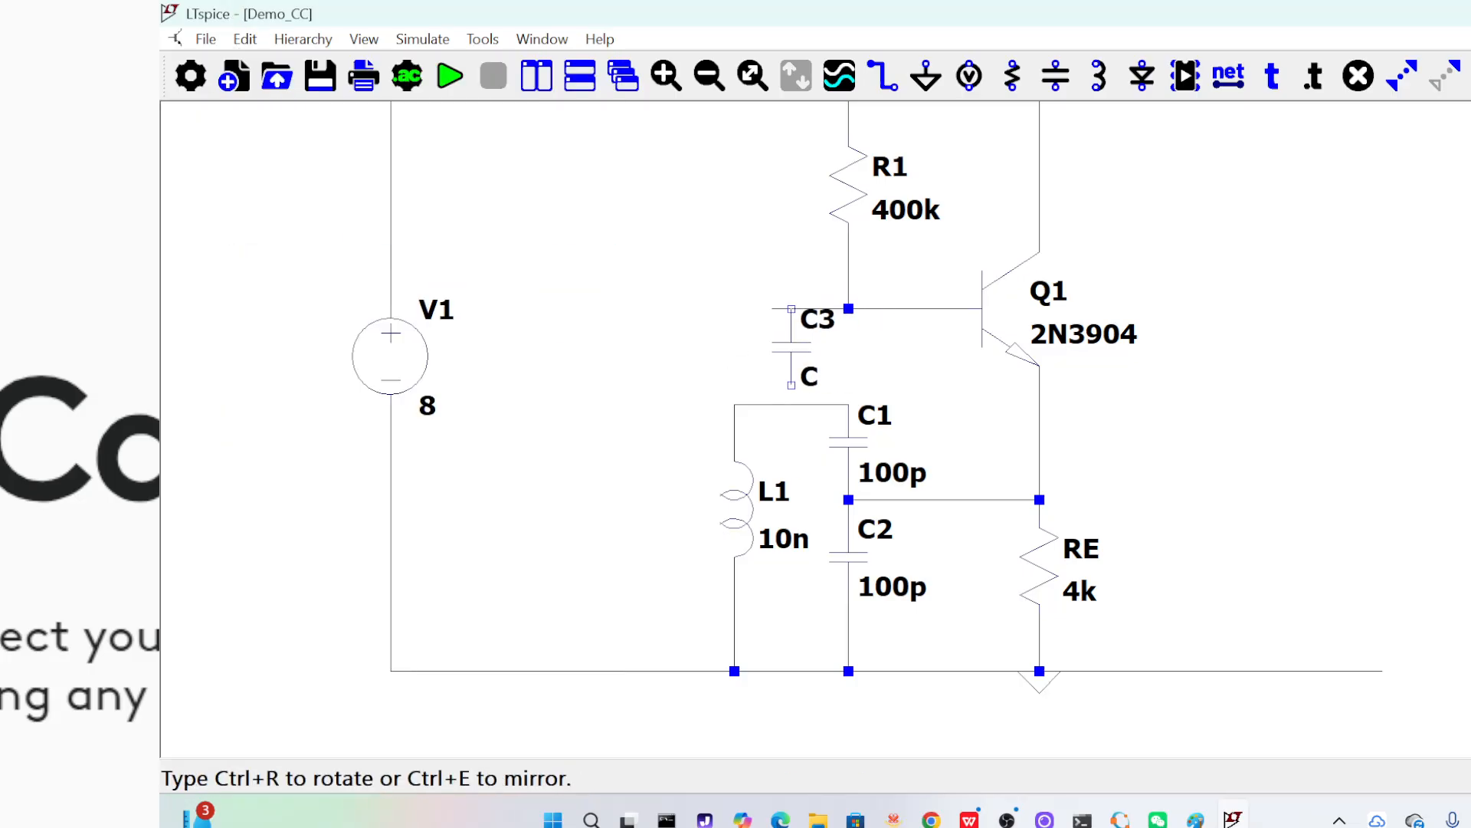
click(772, 309)
Wire the lower end of C3 to the wire joining L1 and C1
click(884, 76)
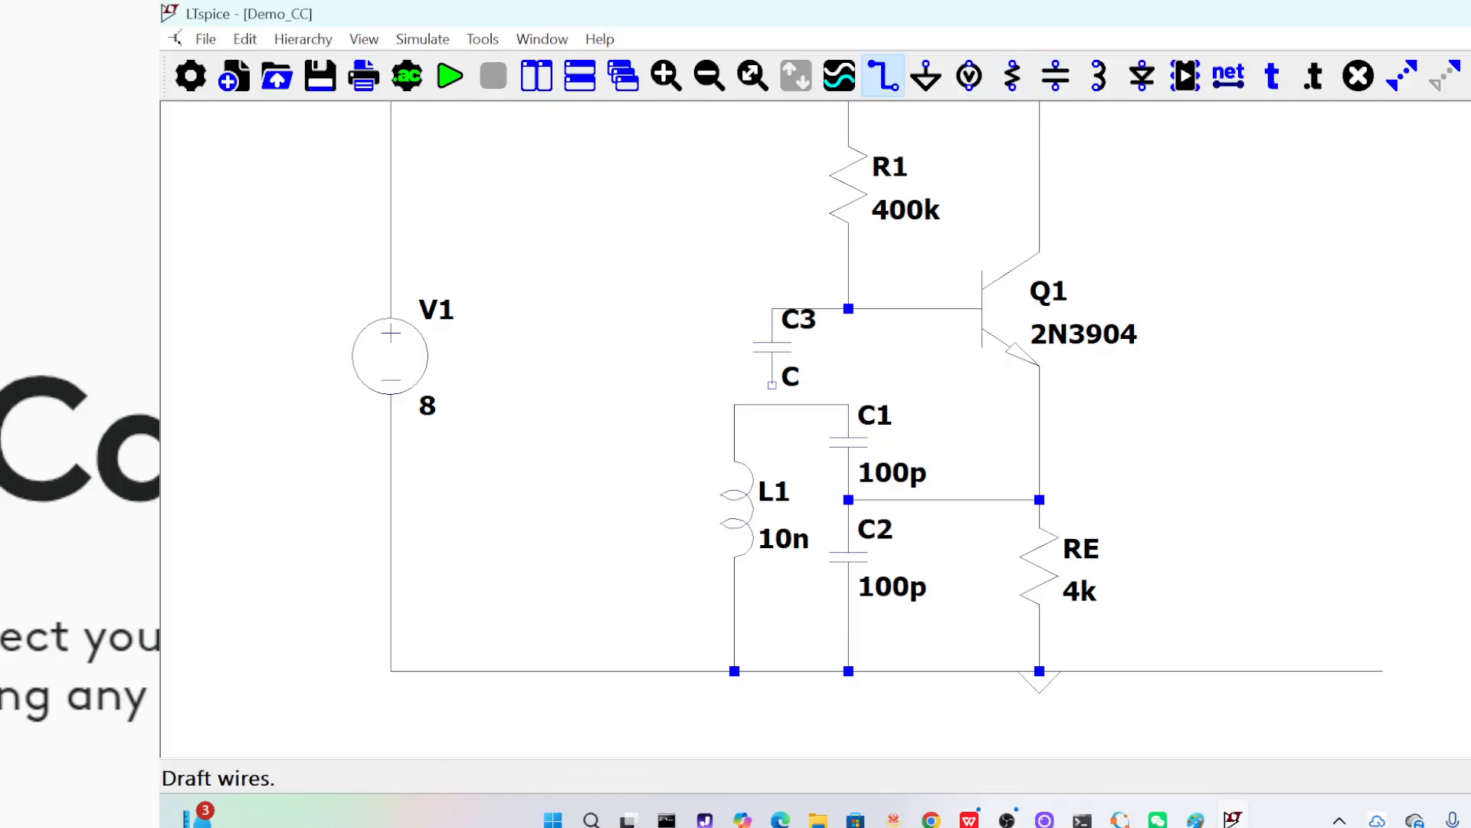
click(772, 384)
click(772, 404)
key(Escape)
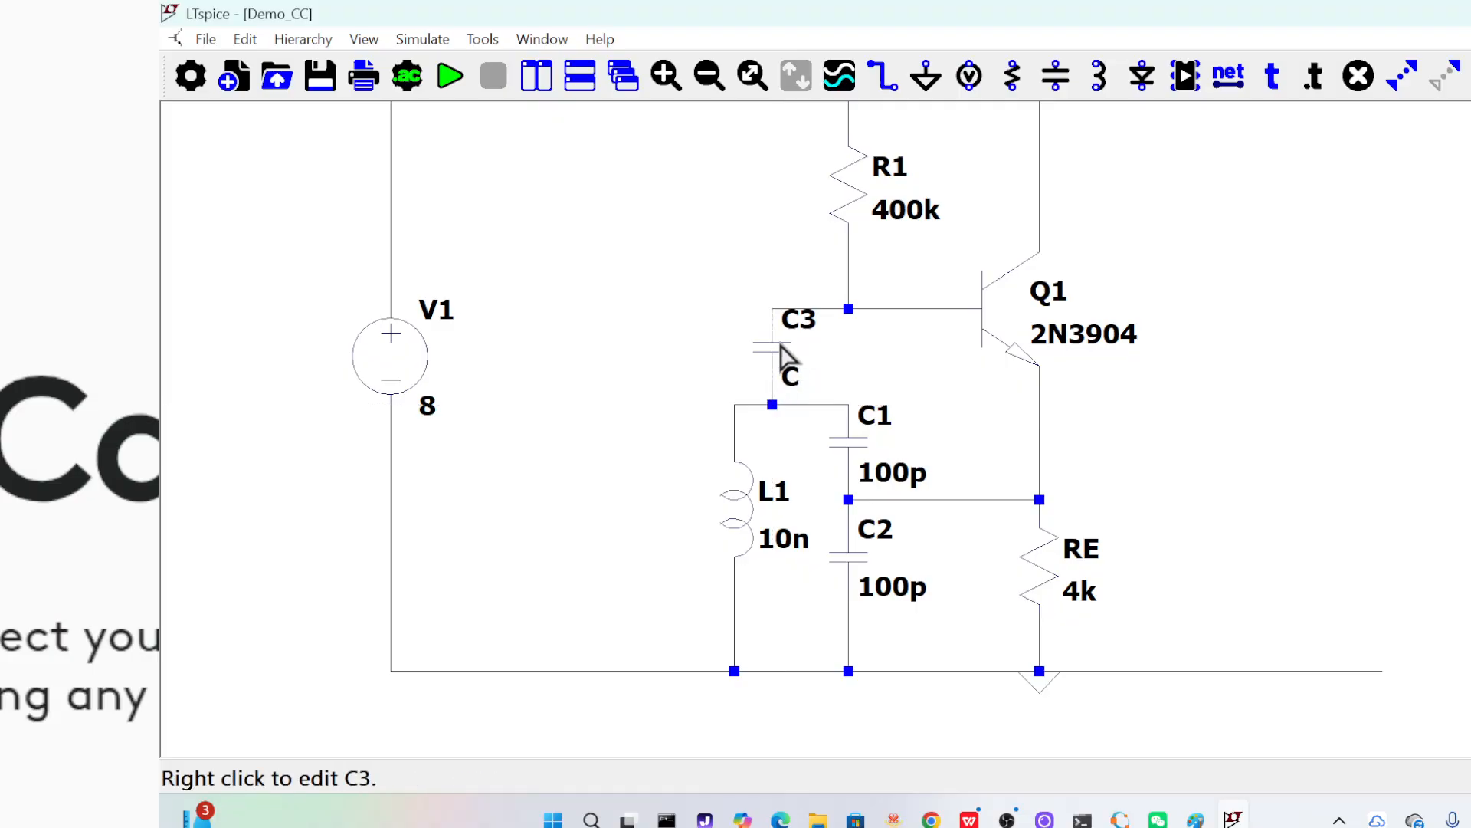
Set the capacitance of coupling capacitor C3 to 1u
right_click(781, 347)
text(1u)
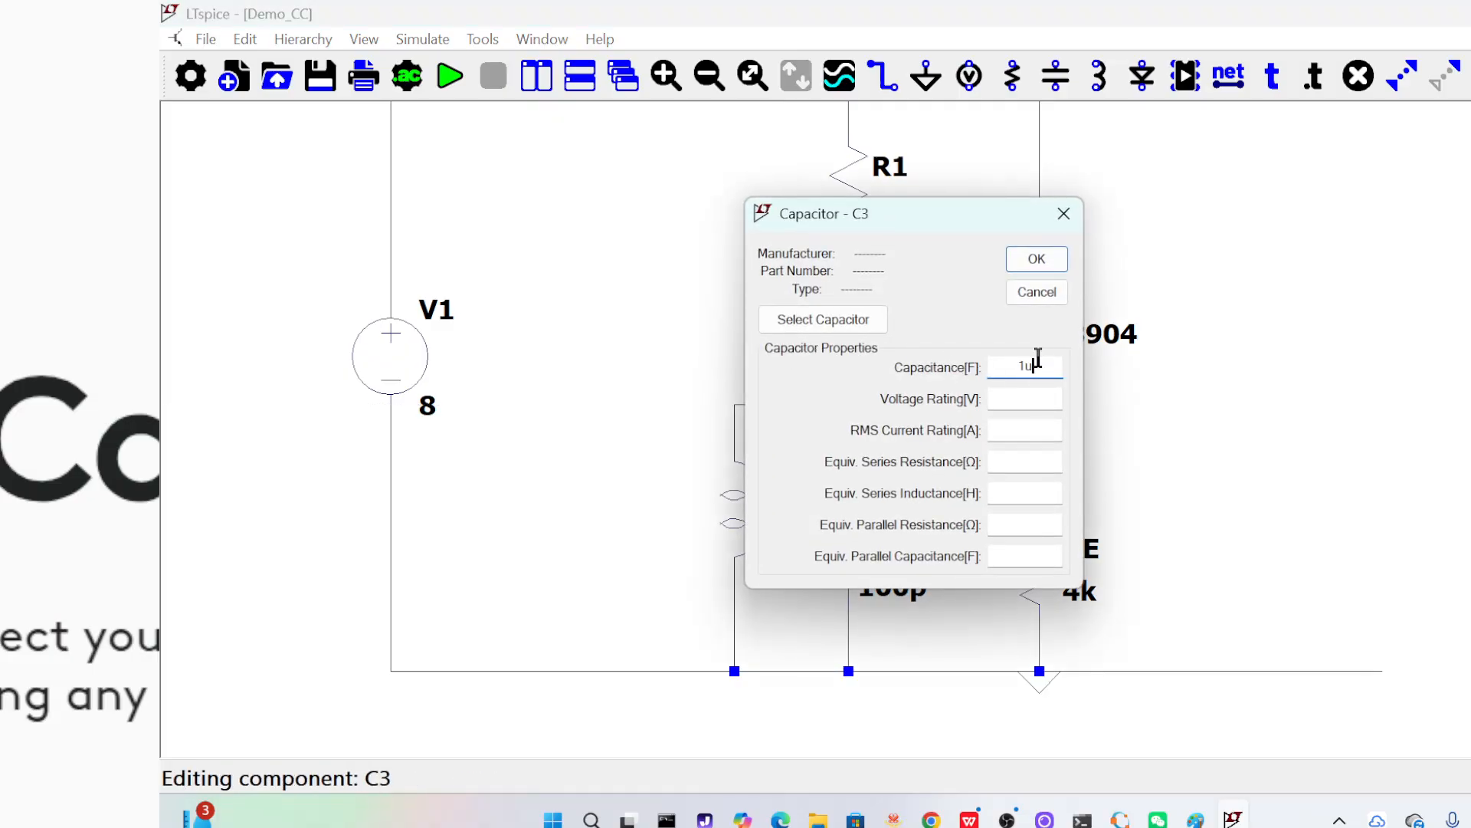
click(1037, 259)
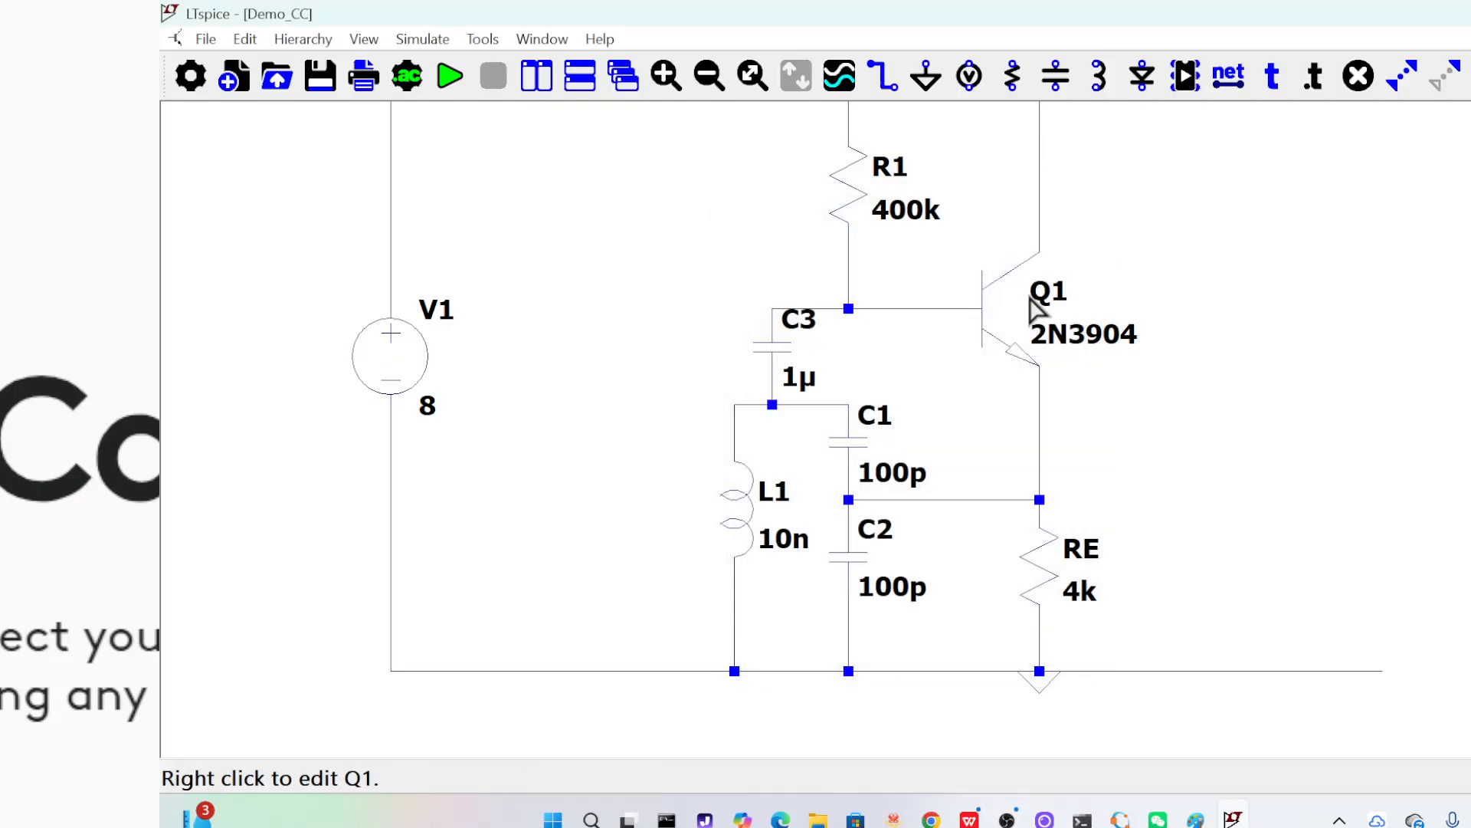
Run a transient analysis with stop time 10m, data saving from 0 and maximum timestep 10n
click(450, 75)
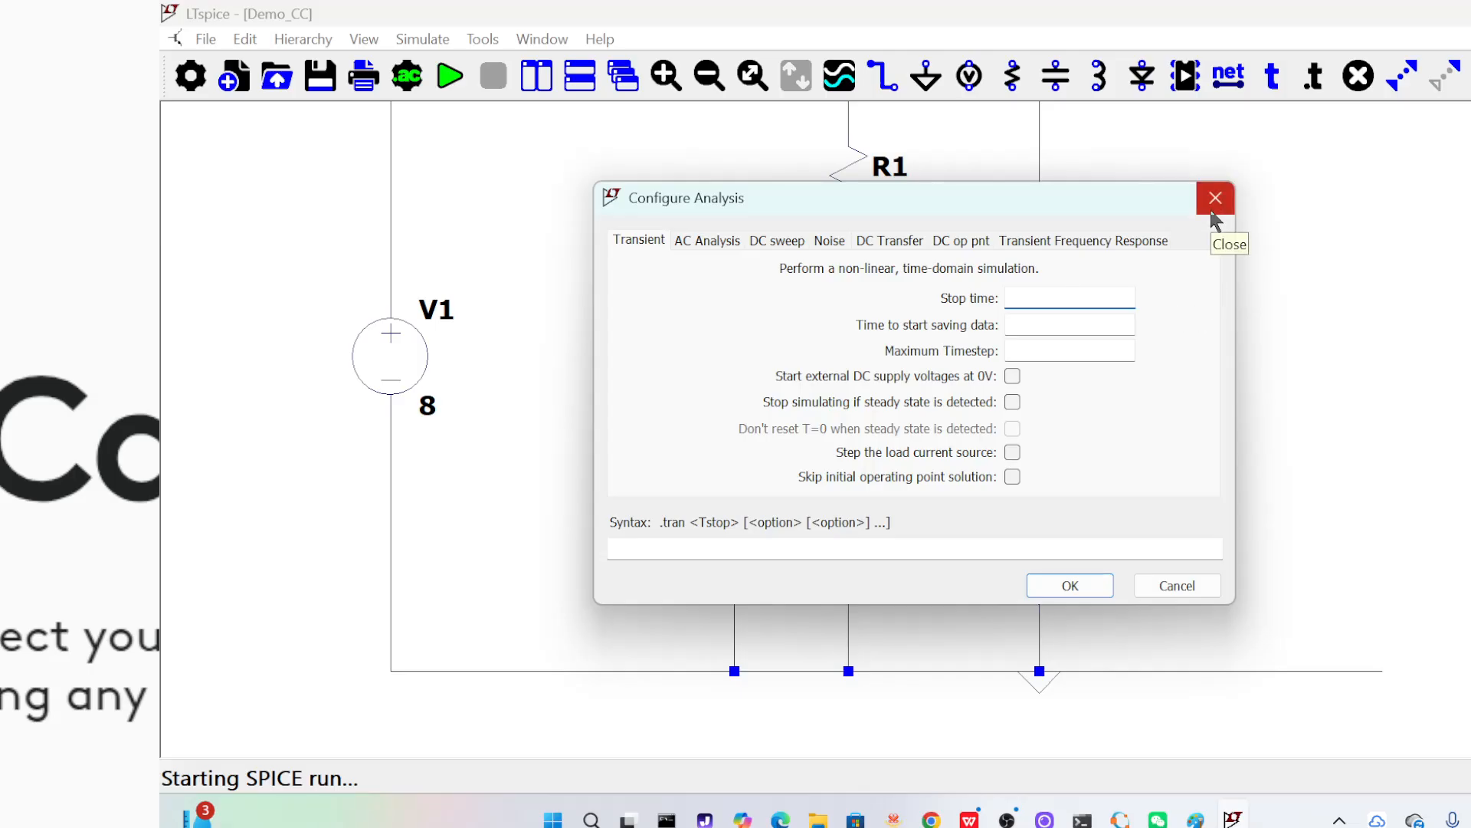
text(10m)
click(1083, 324)
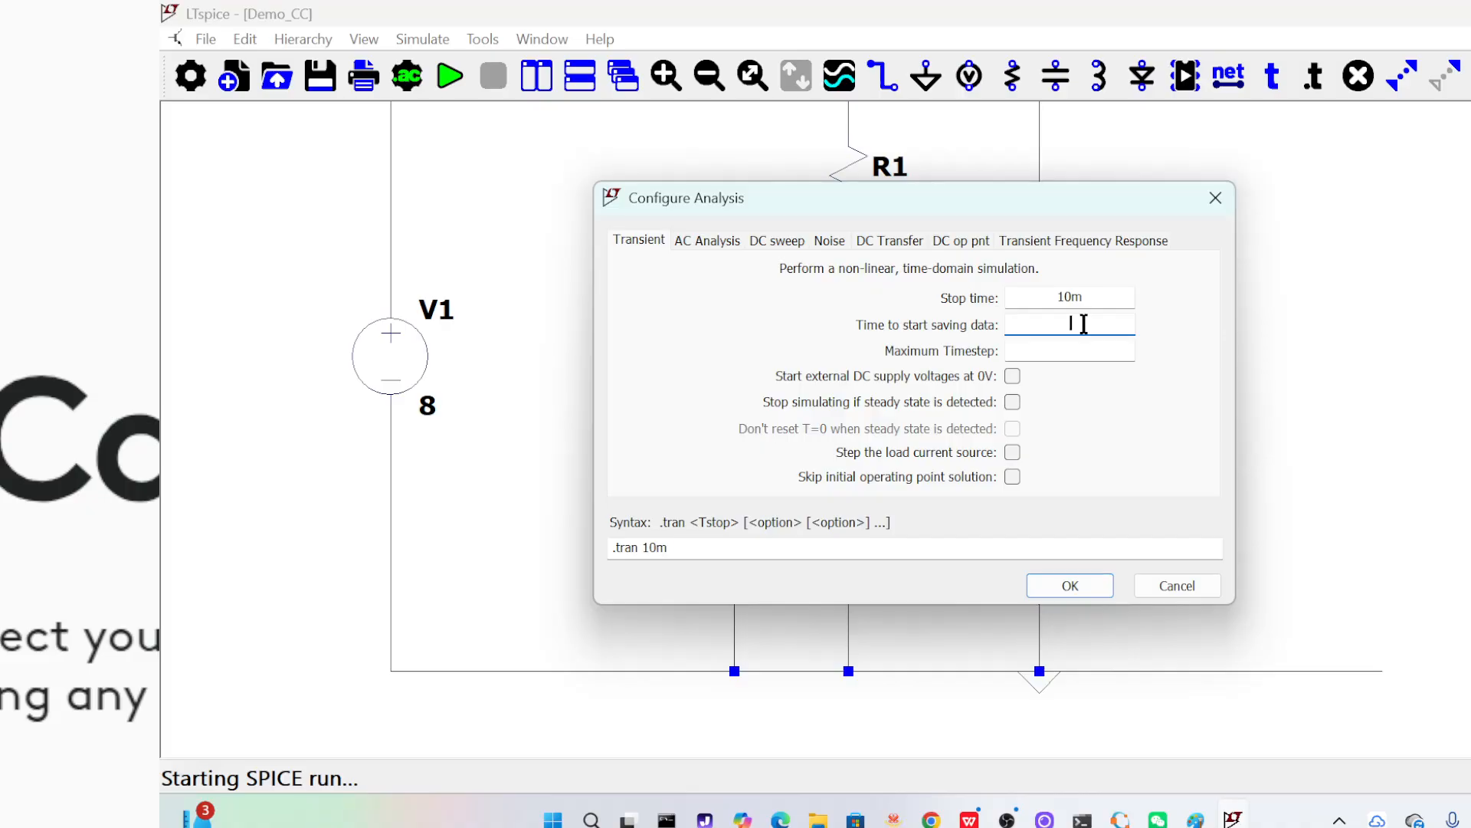
text(0)
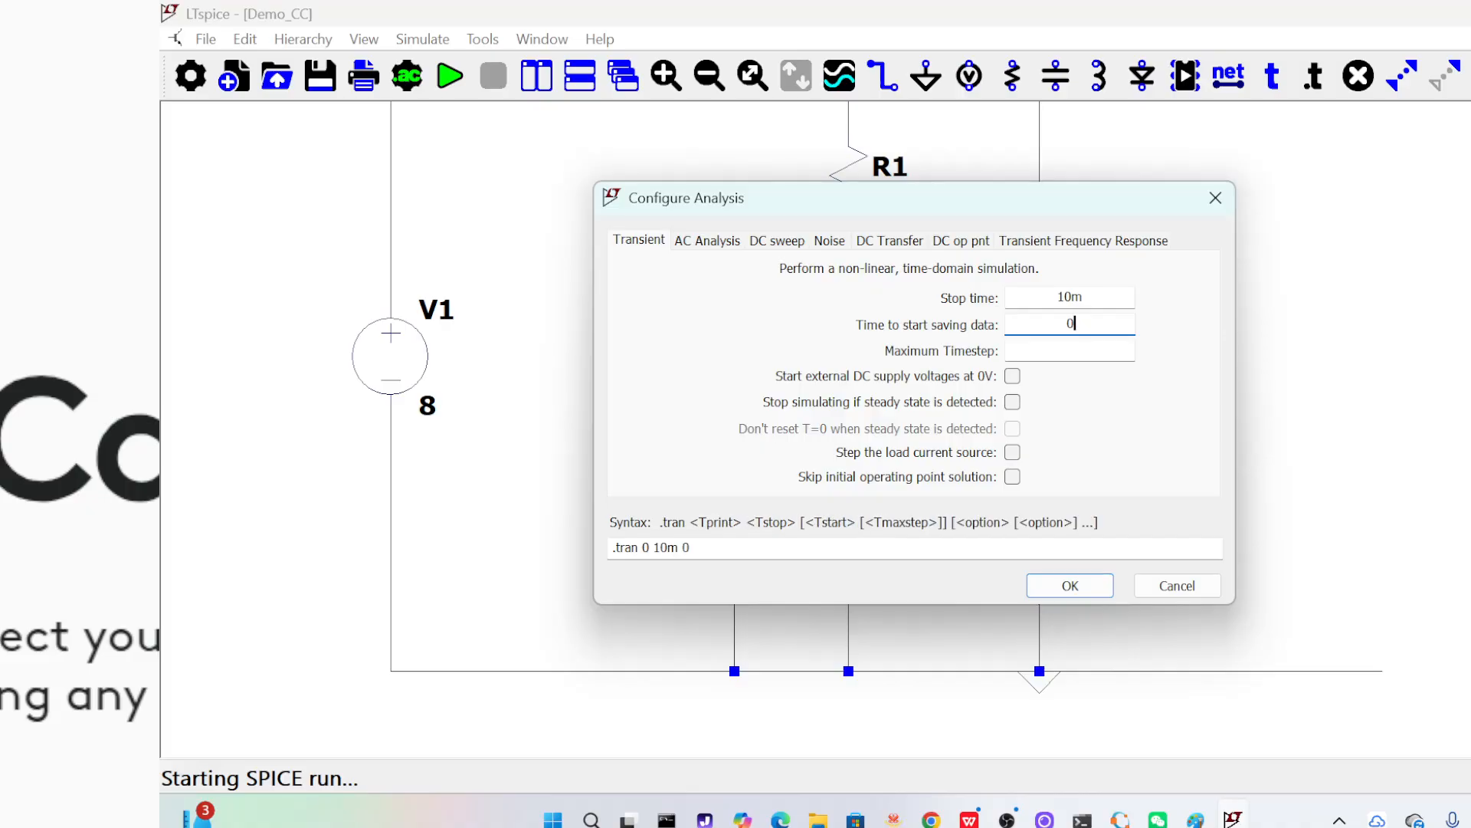
click(1070, 349)
text(10n)
click(1095, 591)
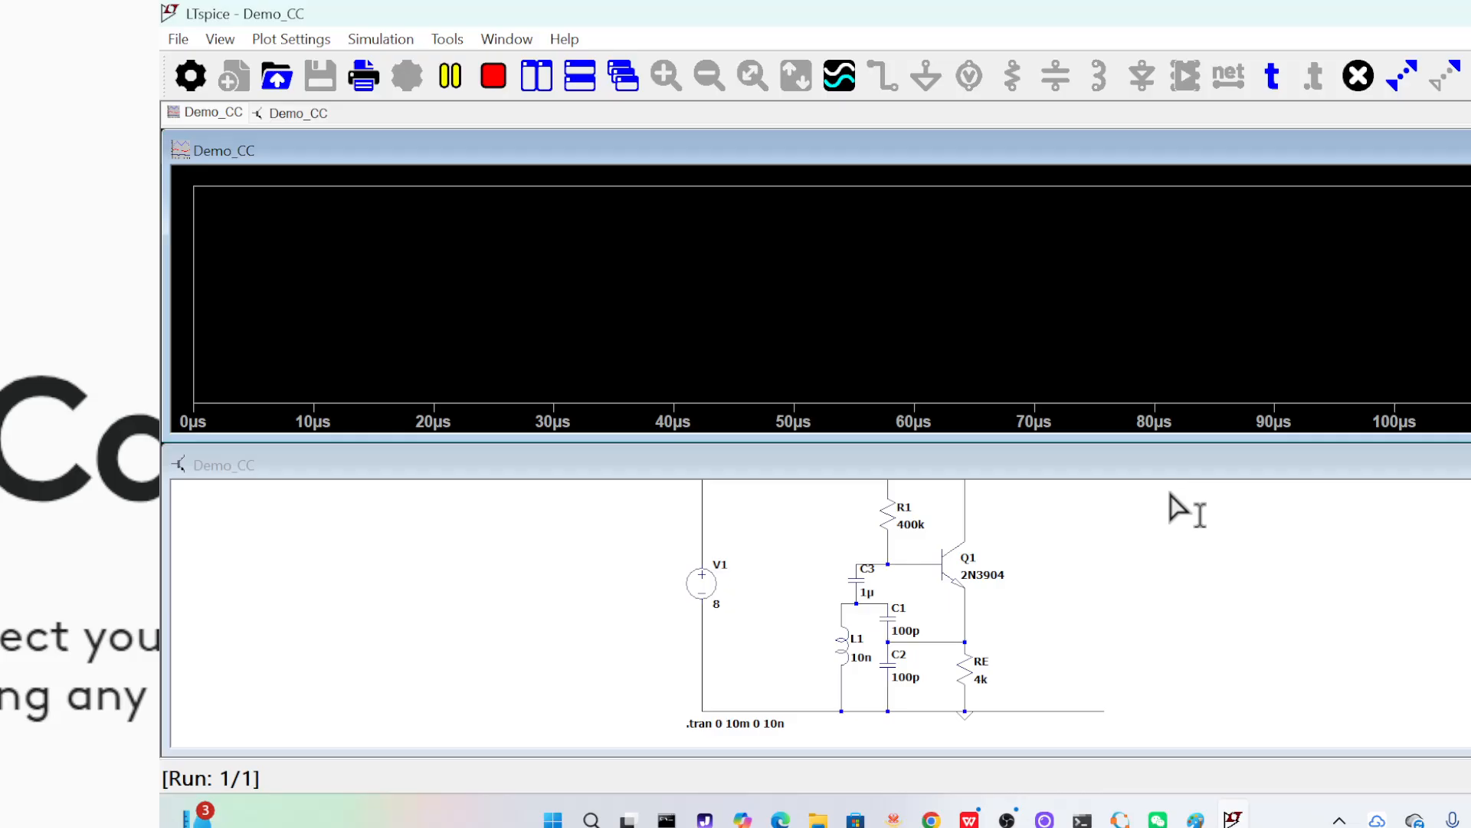
Plot the voltage at Q1's emitter and enlarge the waveform near 0.63 ms until individual cycles are distinguishable
click(965, 613)
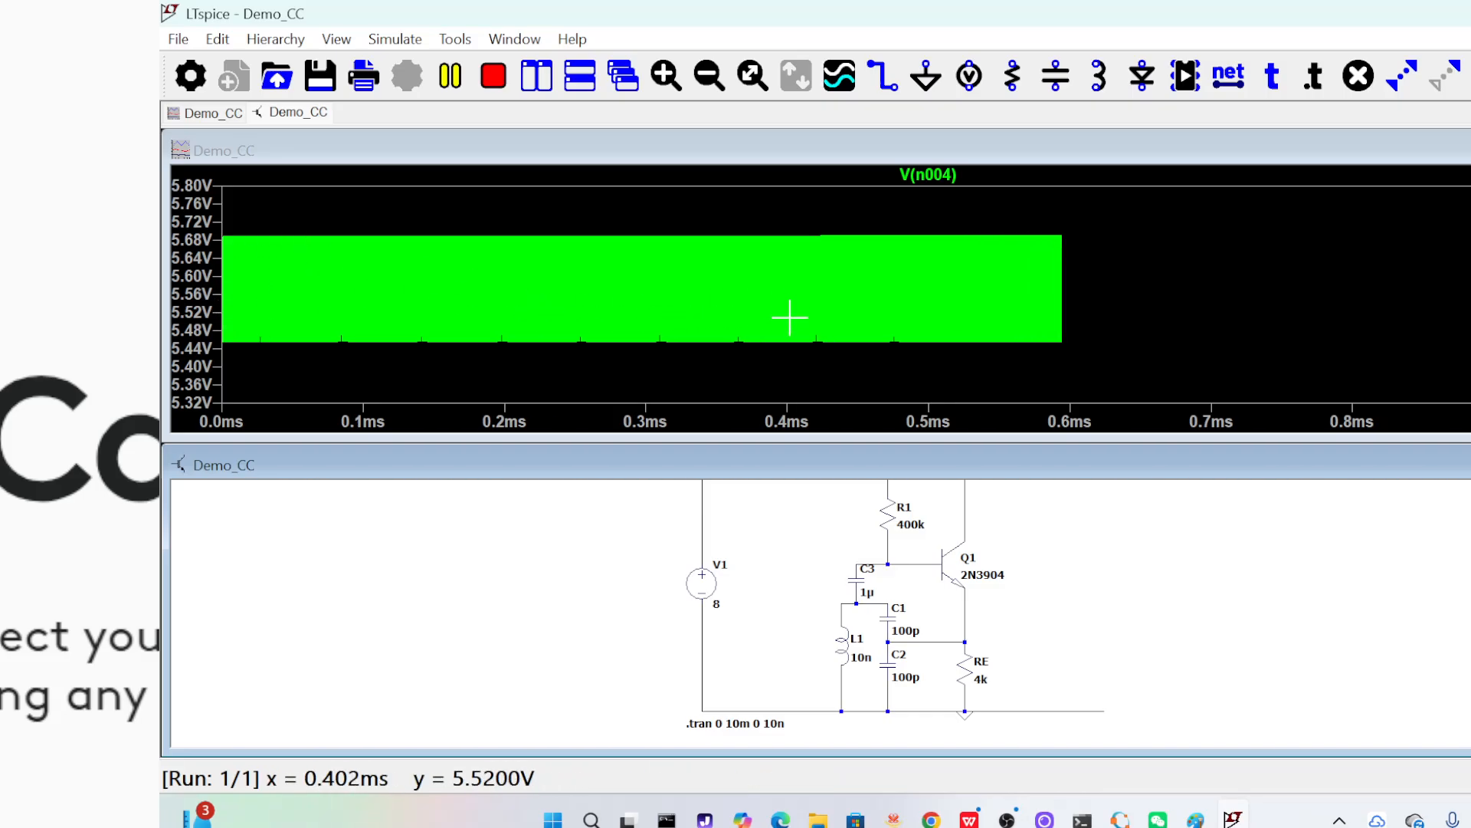
click(882, 230)
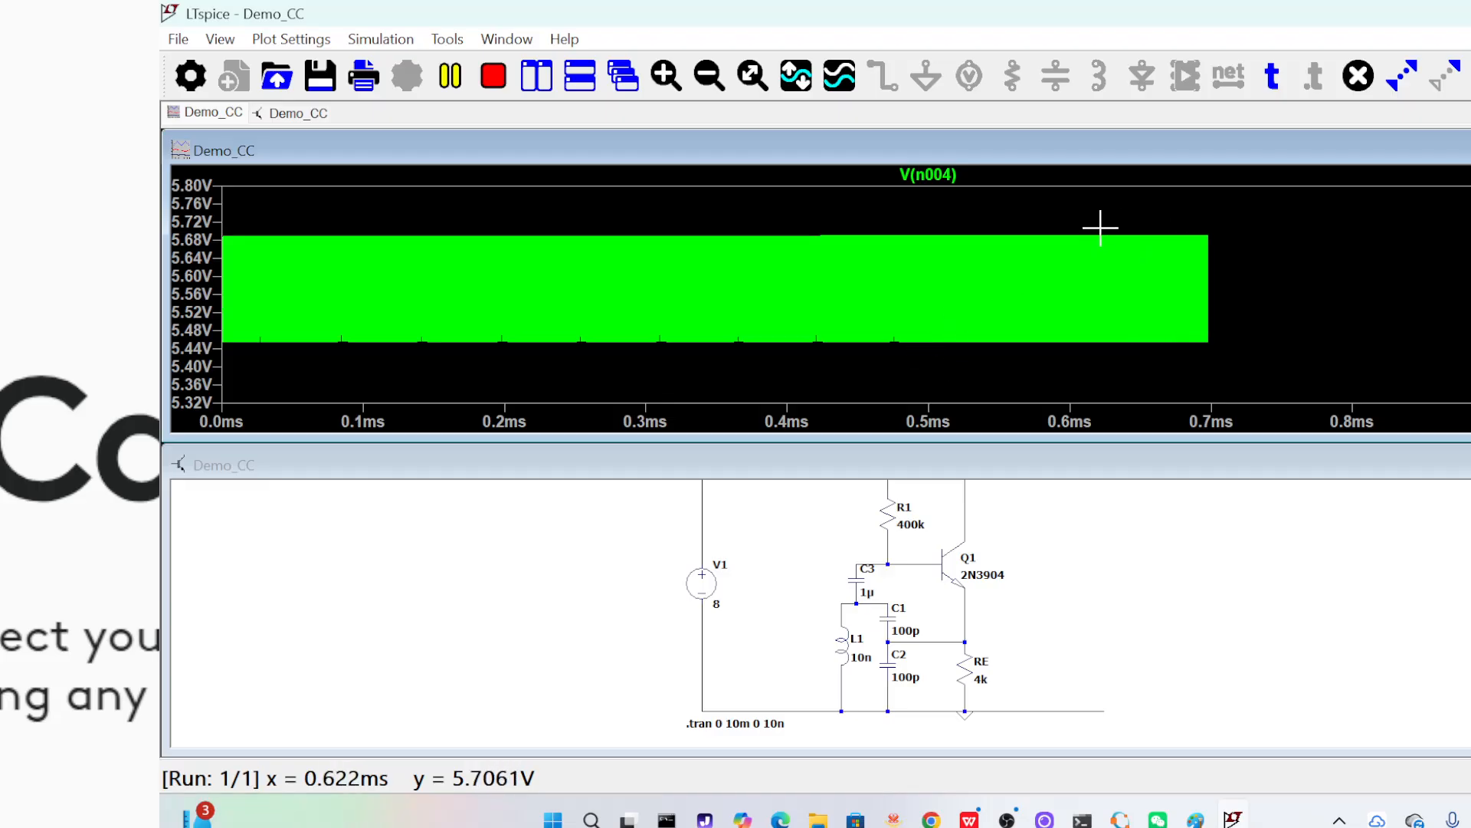
drag(1101, 227, 1121, 355)
drag(1073, 210, 1104, 382)
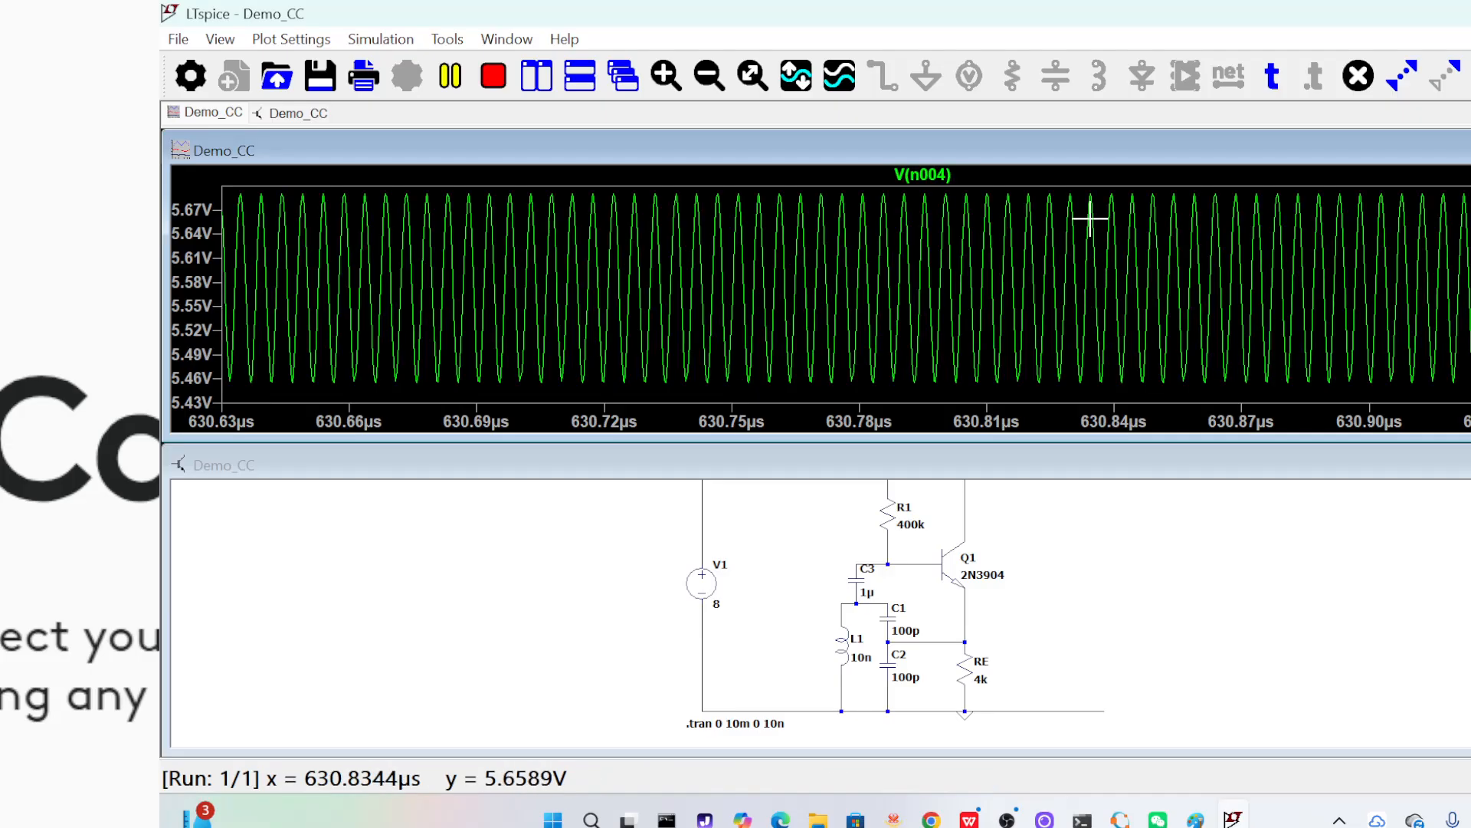
Measure the period and frequency between two adjacent peaks of the emitter voltage, and fit the whole trace in view
drag(1071, 197, 1091, 258)
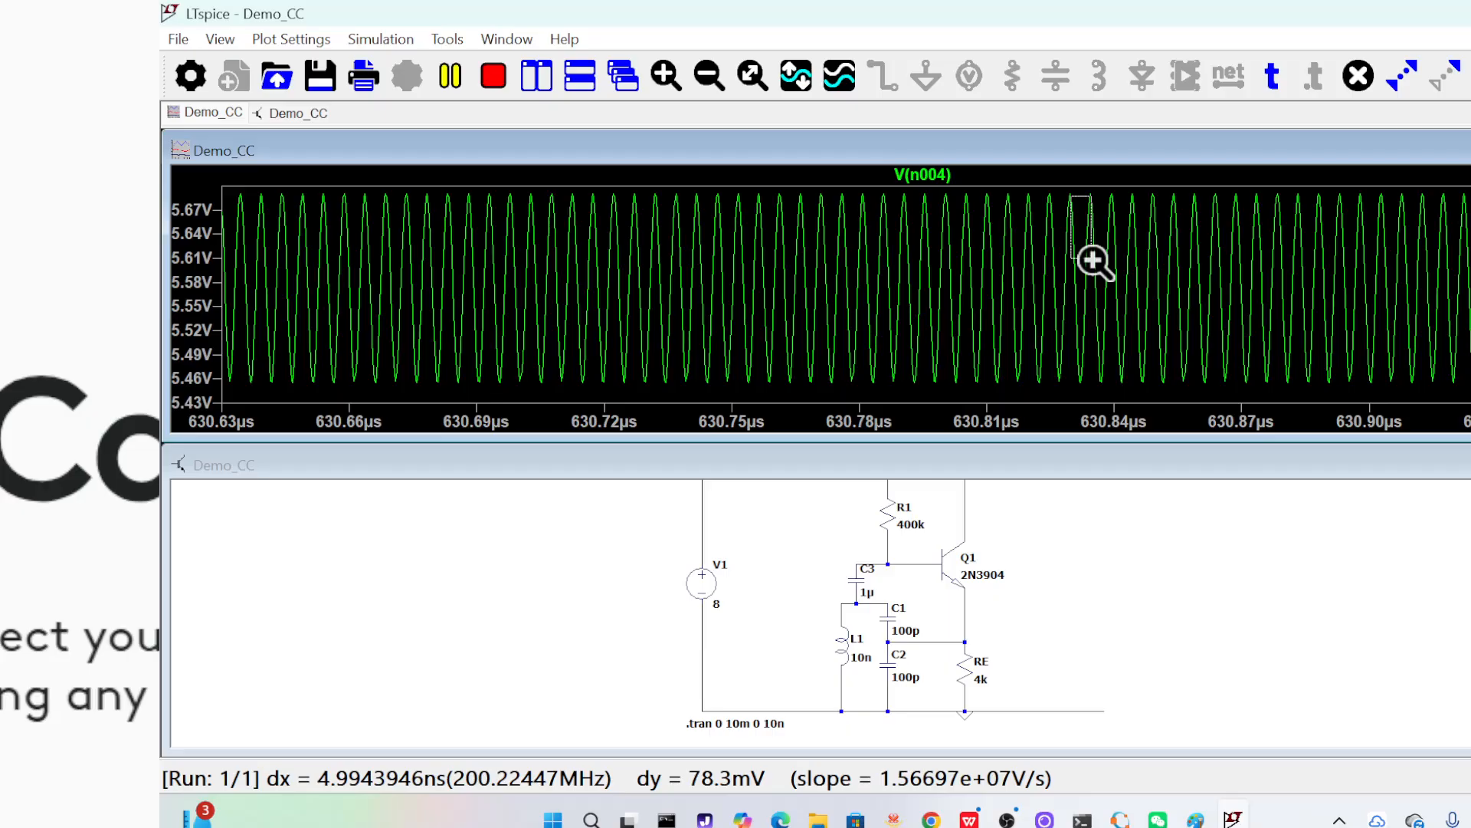
drag(1091, 259, 1091, 259)
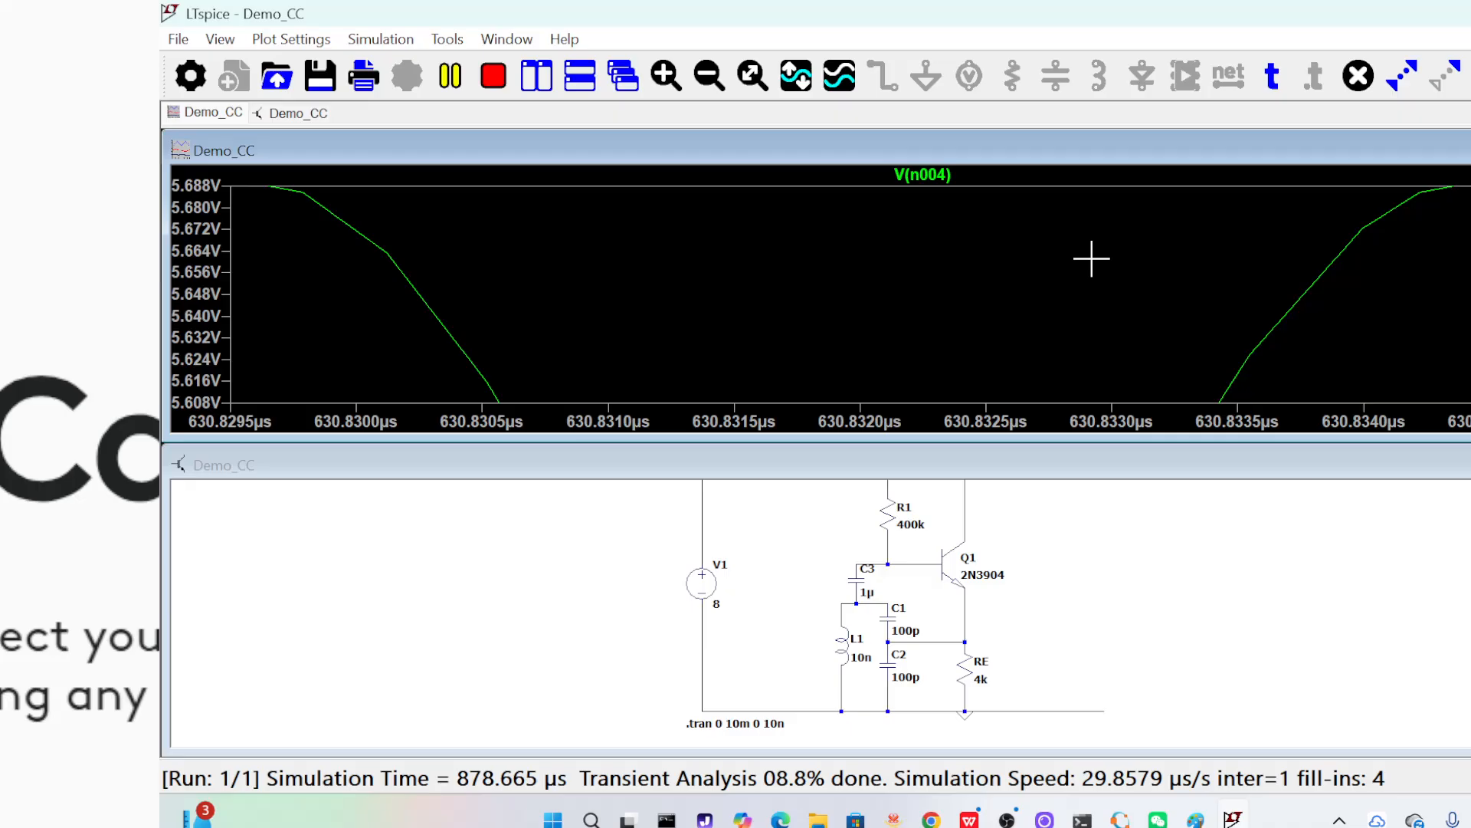
right_click(1091, 259)
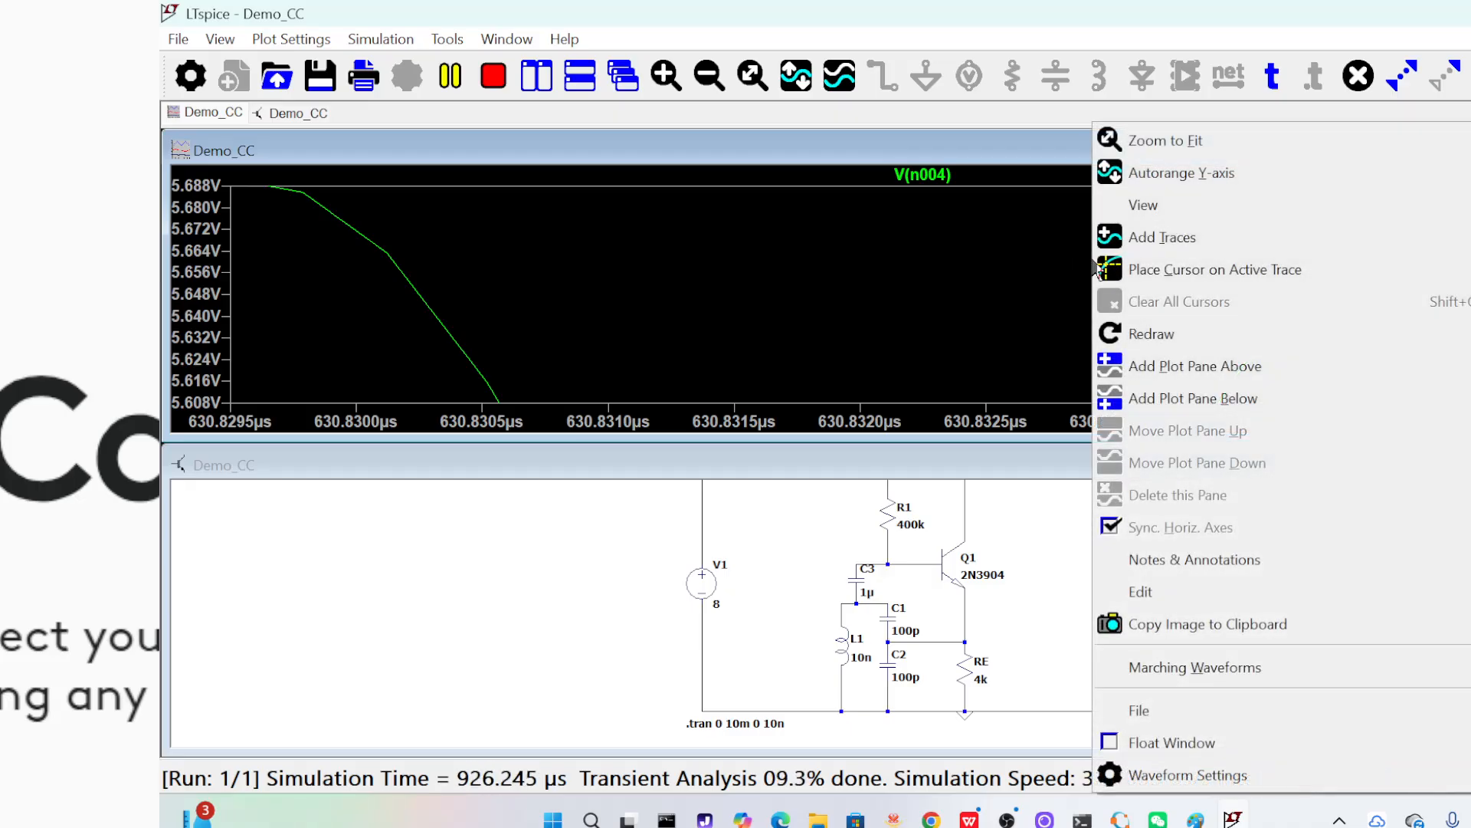
click(1209, 151)
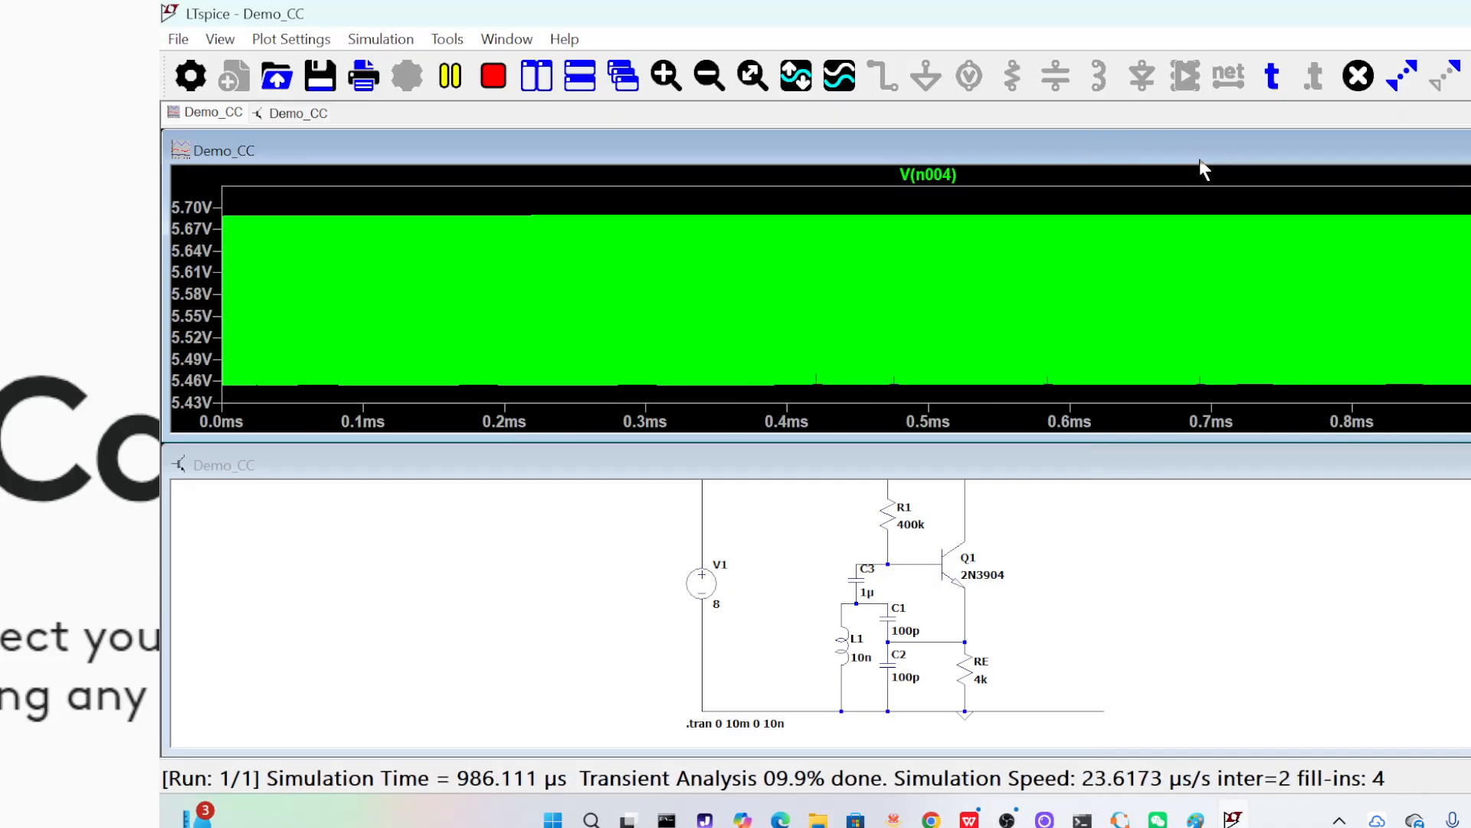
Close the running waveform plot and its output log, and maximize the schematic with the full circuit fitted in view
click(1276, 609)
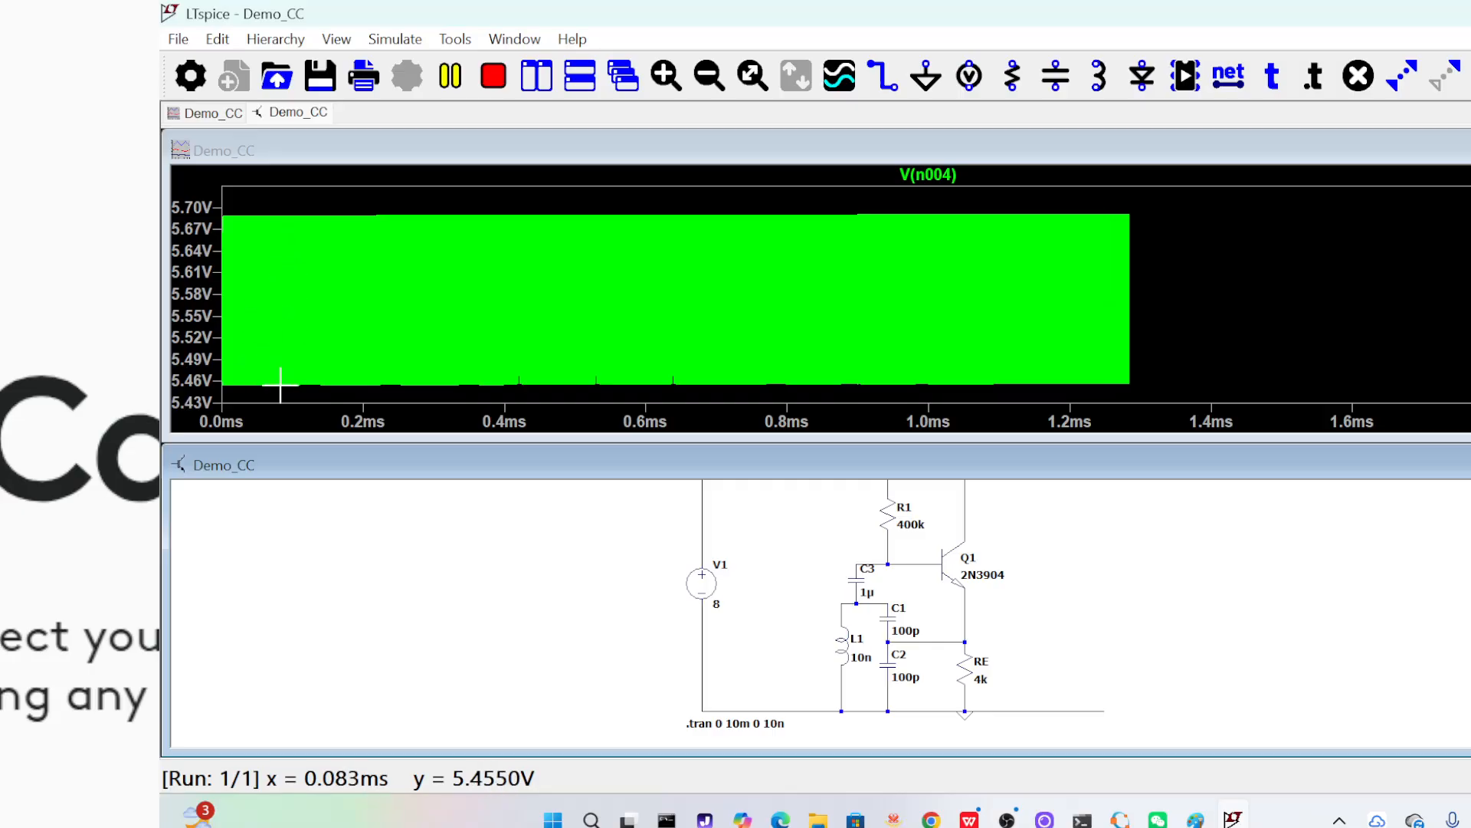
click(1468, 150)
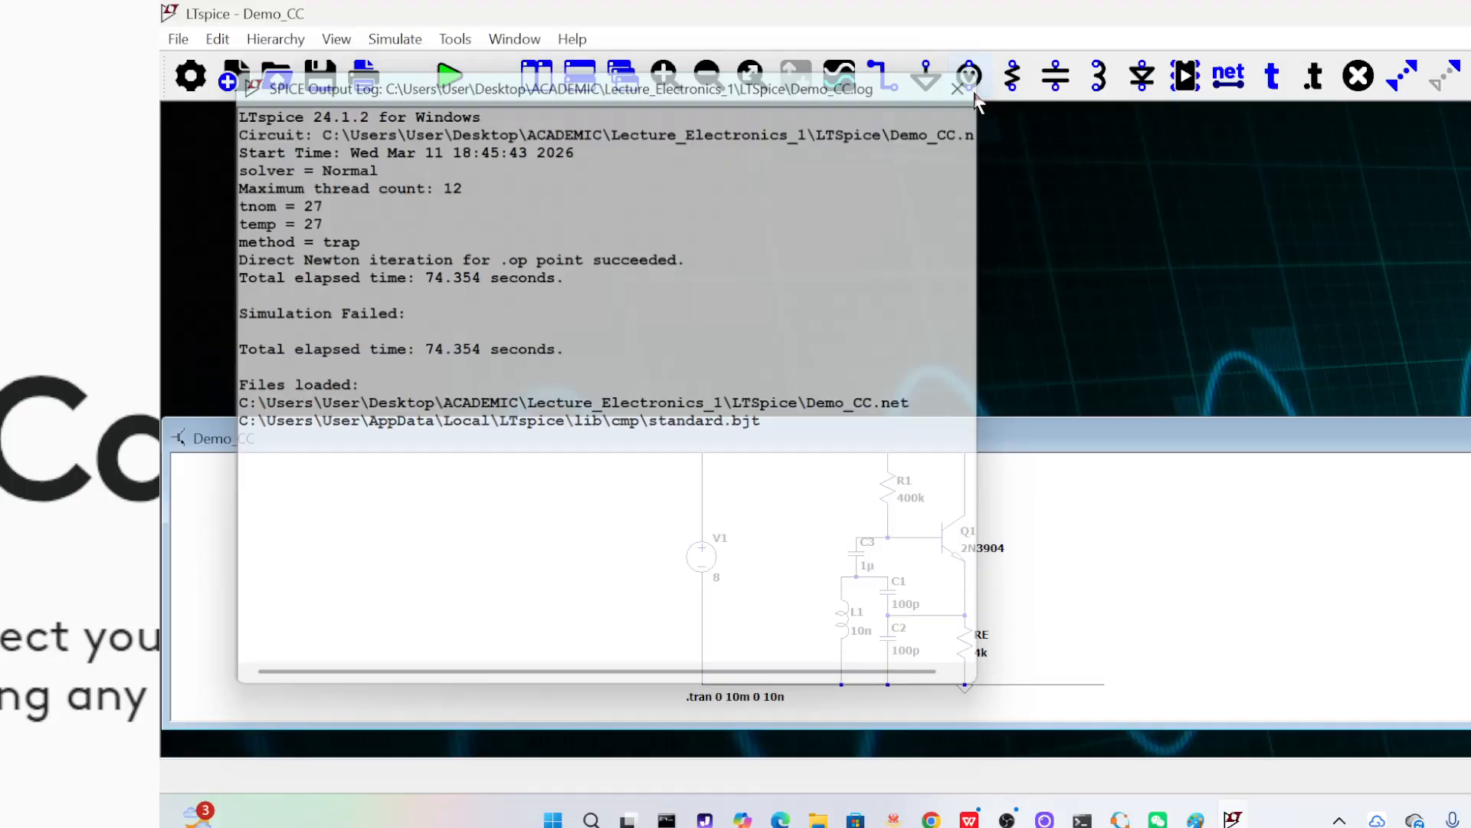
click(963, 85)
click(1468, 438)
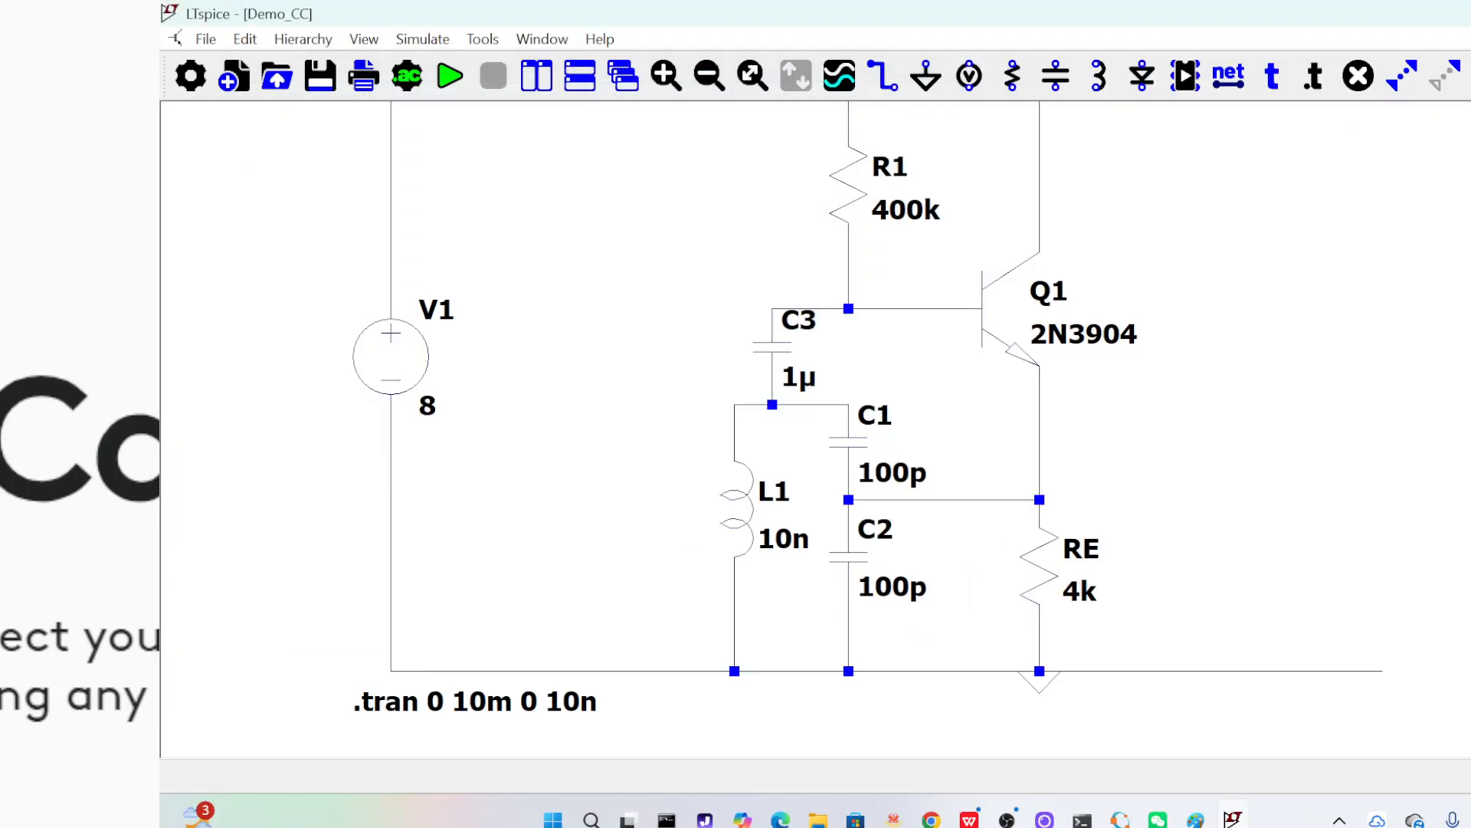
click(375, 38)
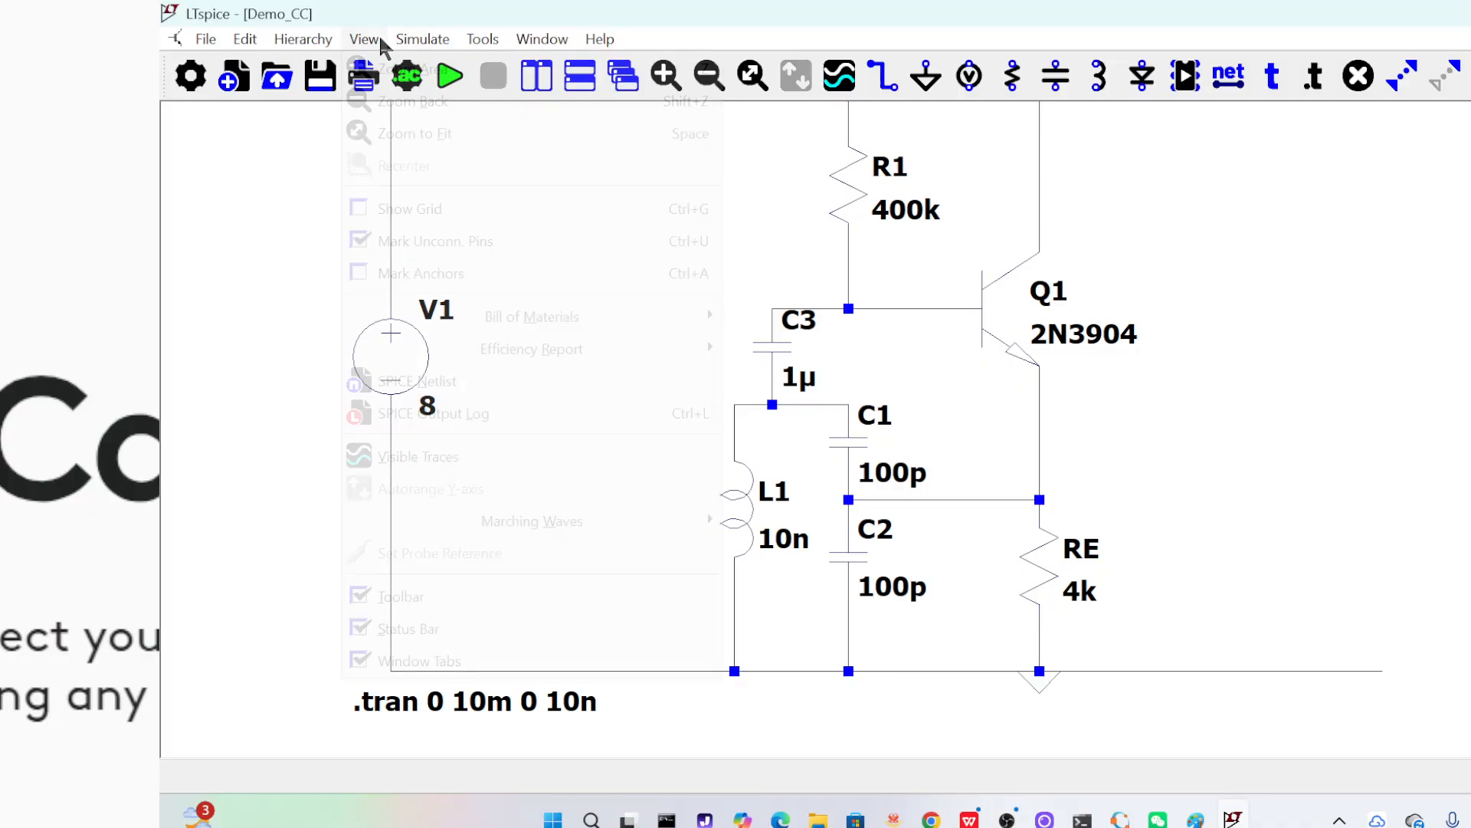
click(375, 131)
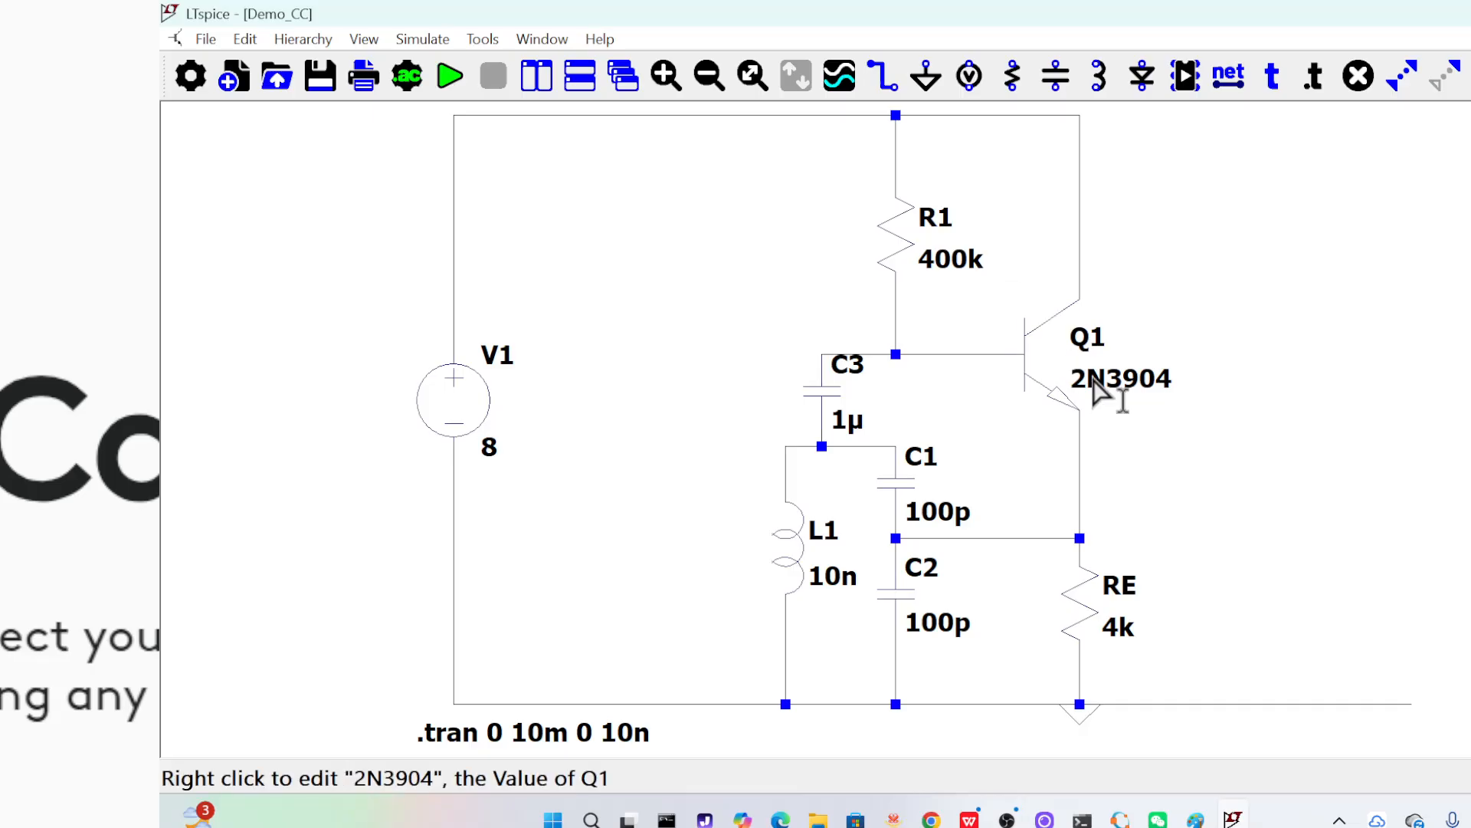
Open the selection of replacement transistors for Q1 and sort the models by part number
right_click(1060, 368)
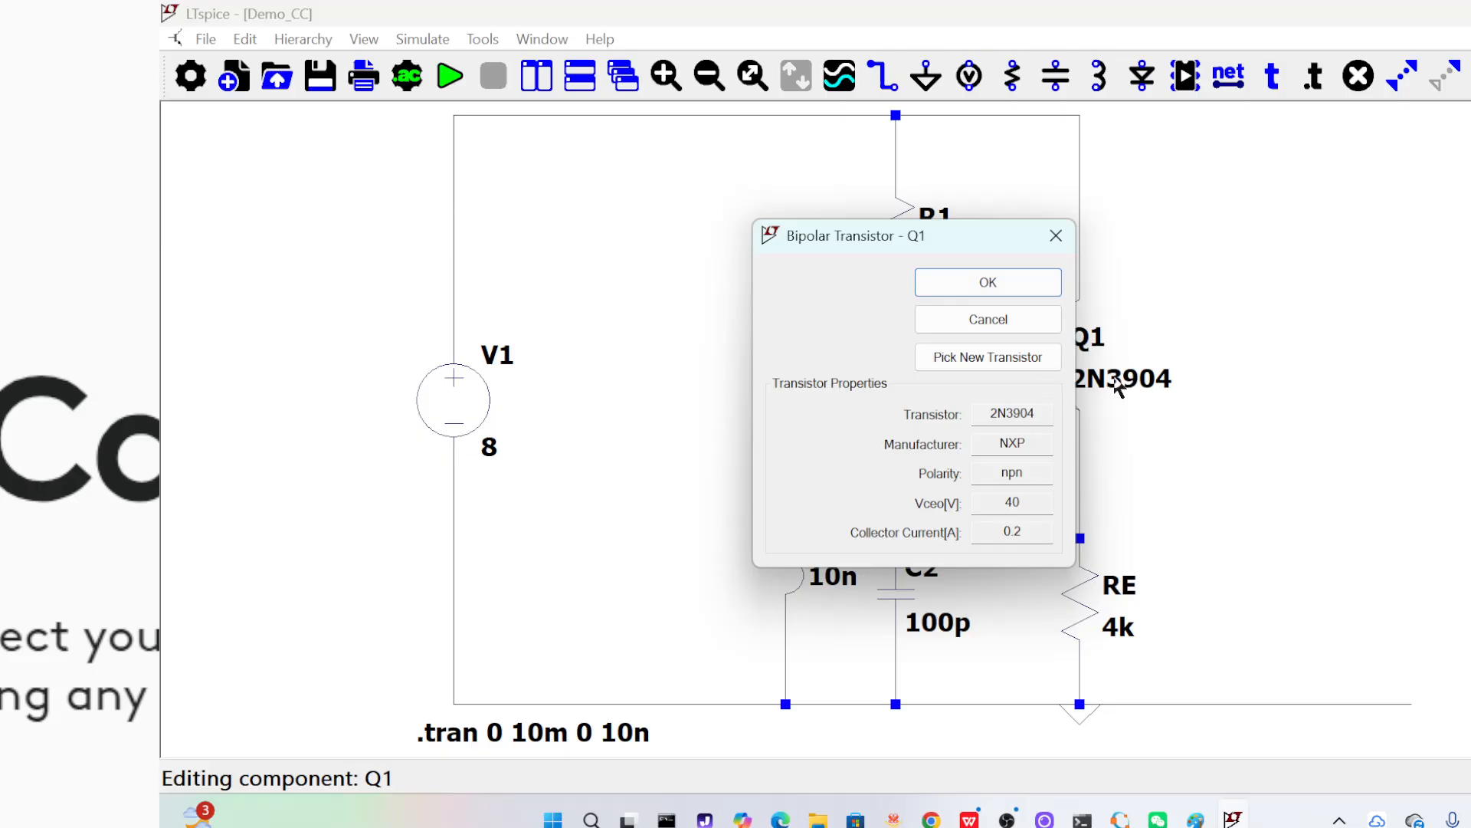
click(1064, 243)
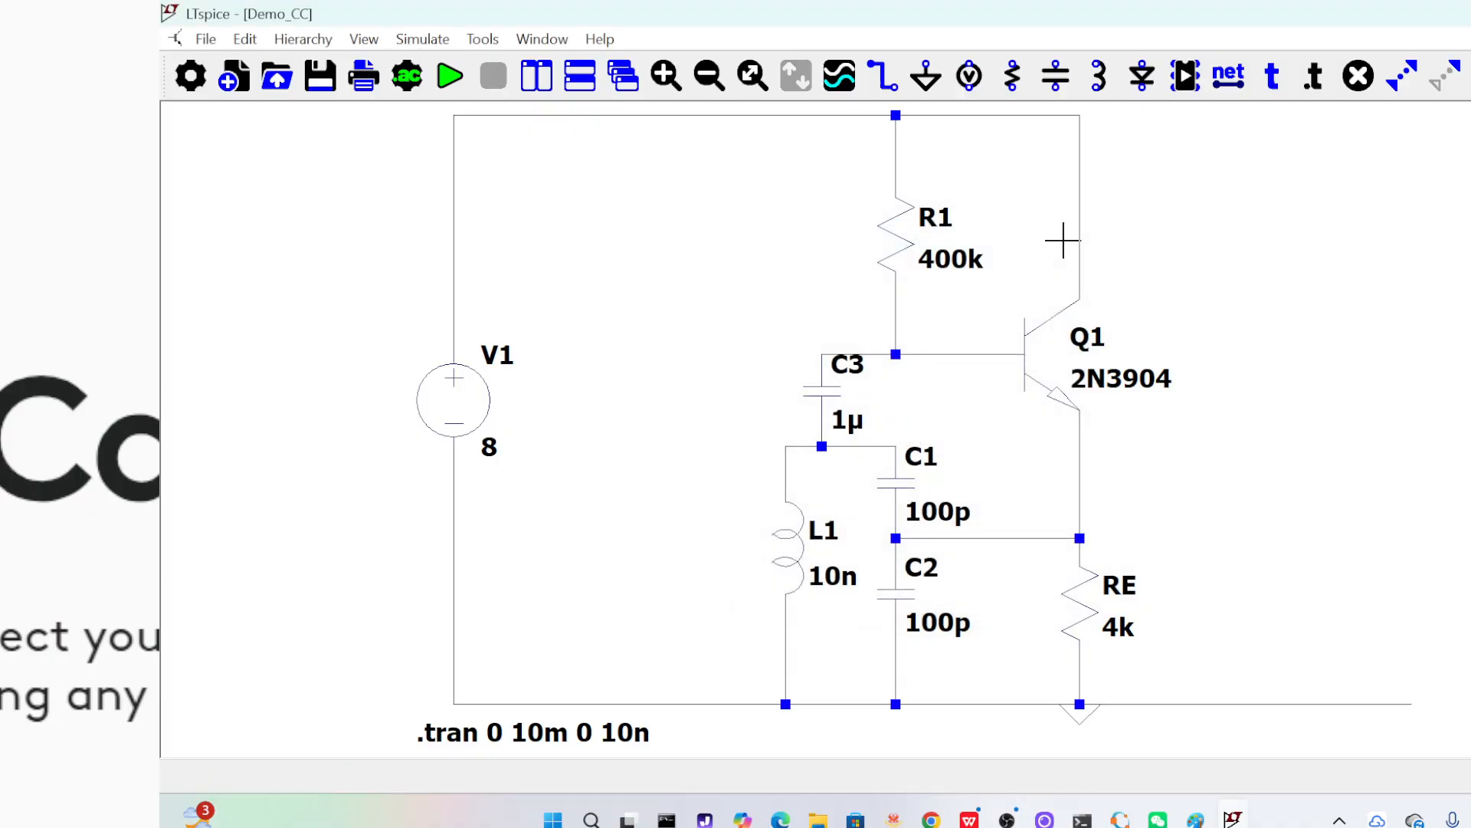
right_click(1041, 349)
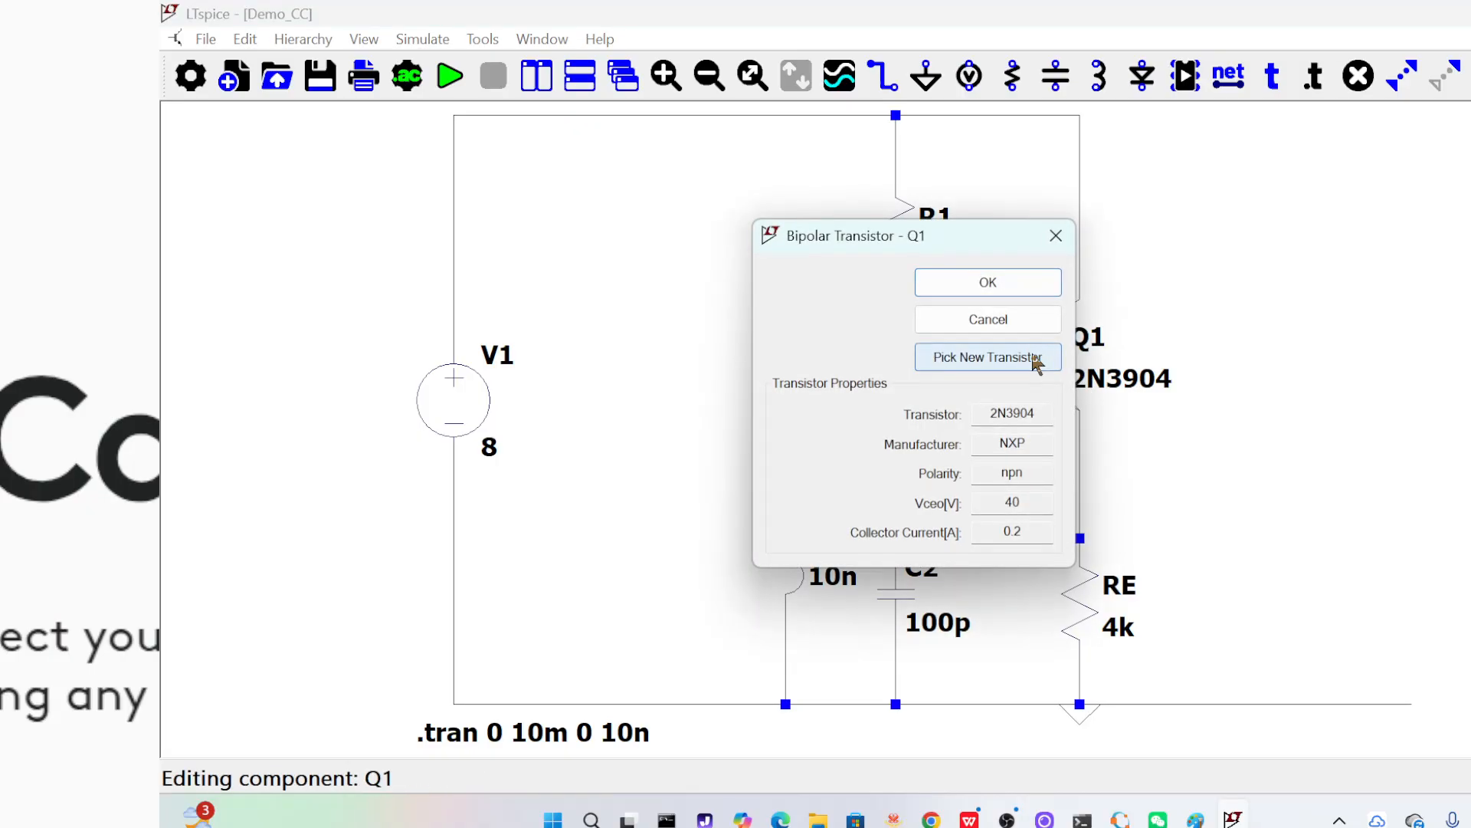
click(1040, 355)
drag(1413, 368, 1385, 659)
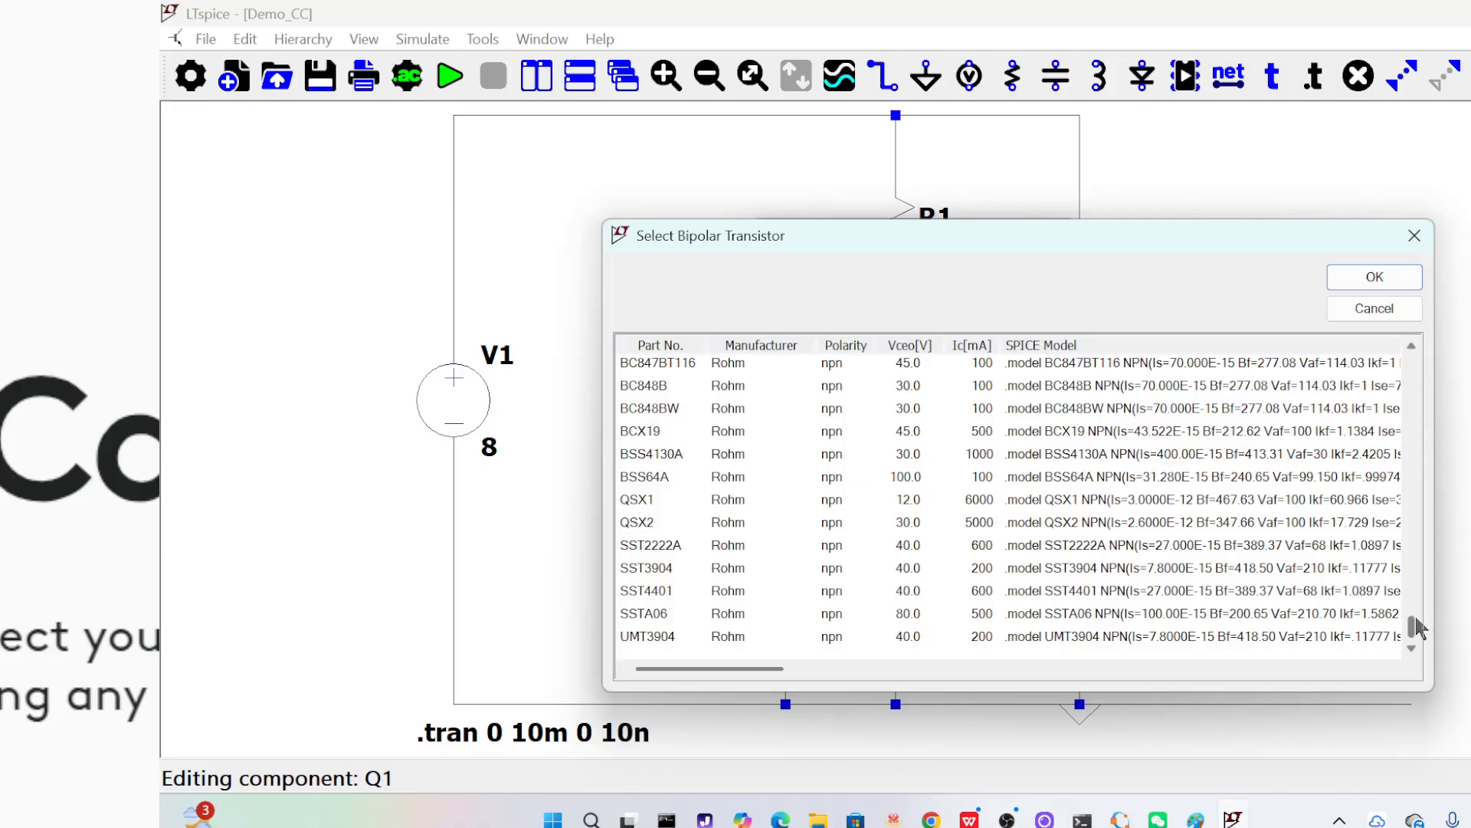
drag(1412, 621, 1409, 597)
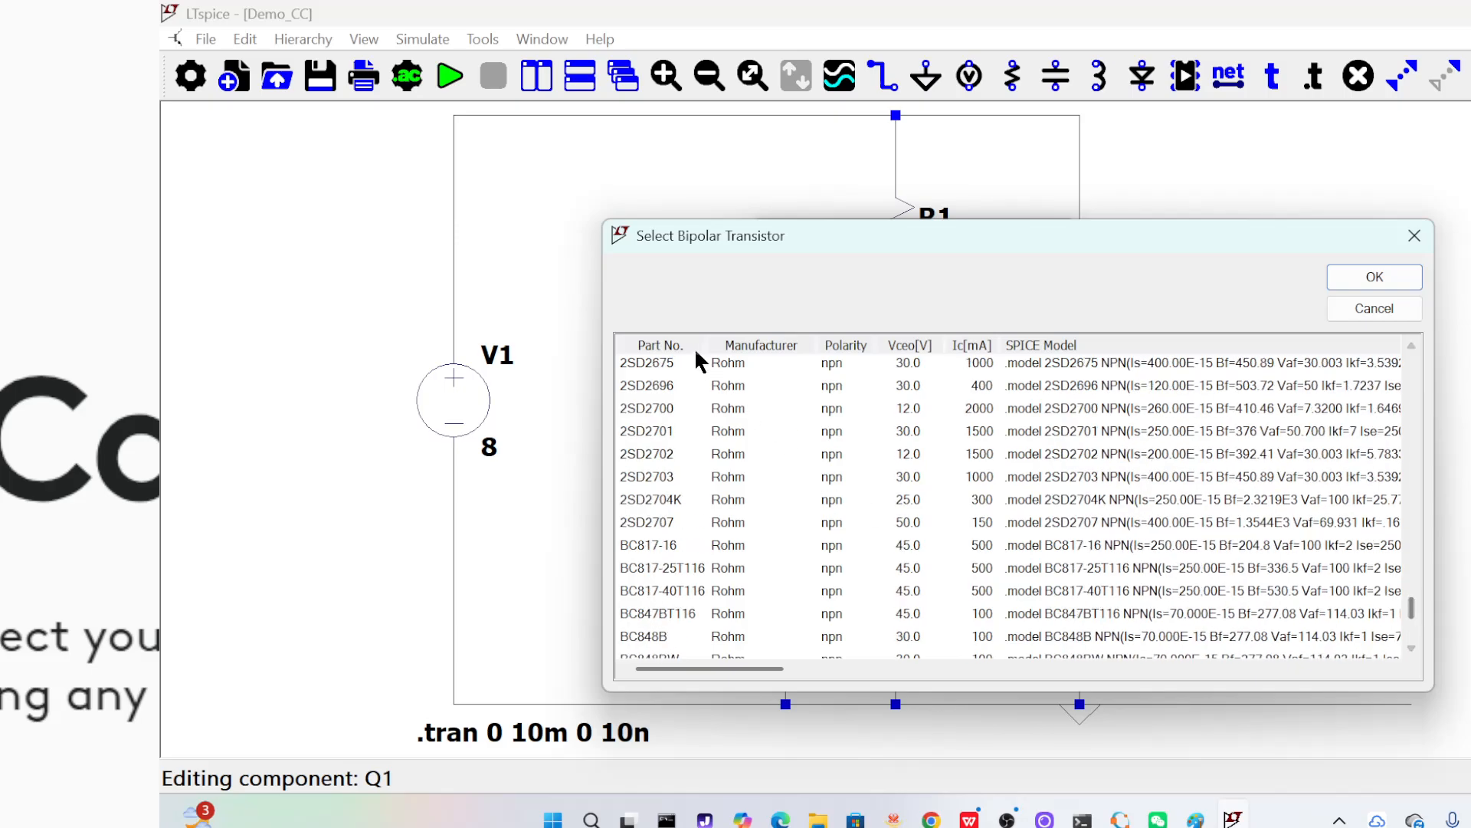
click(666, 340)
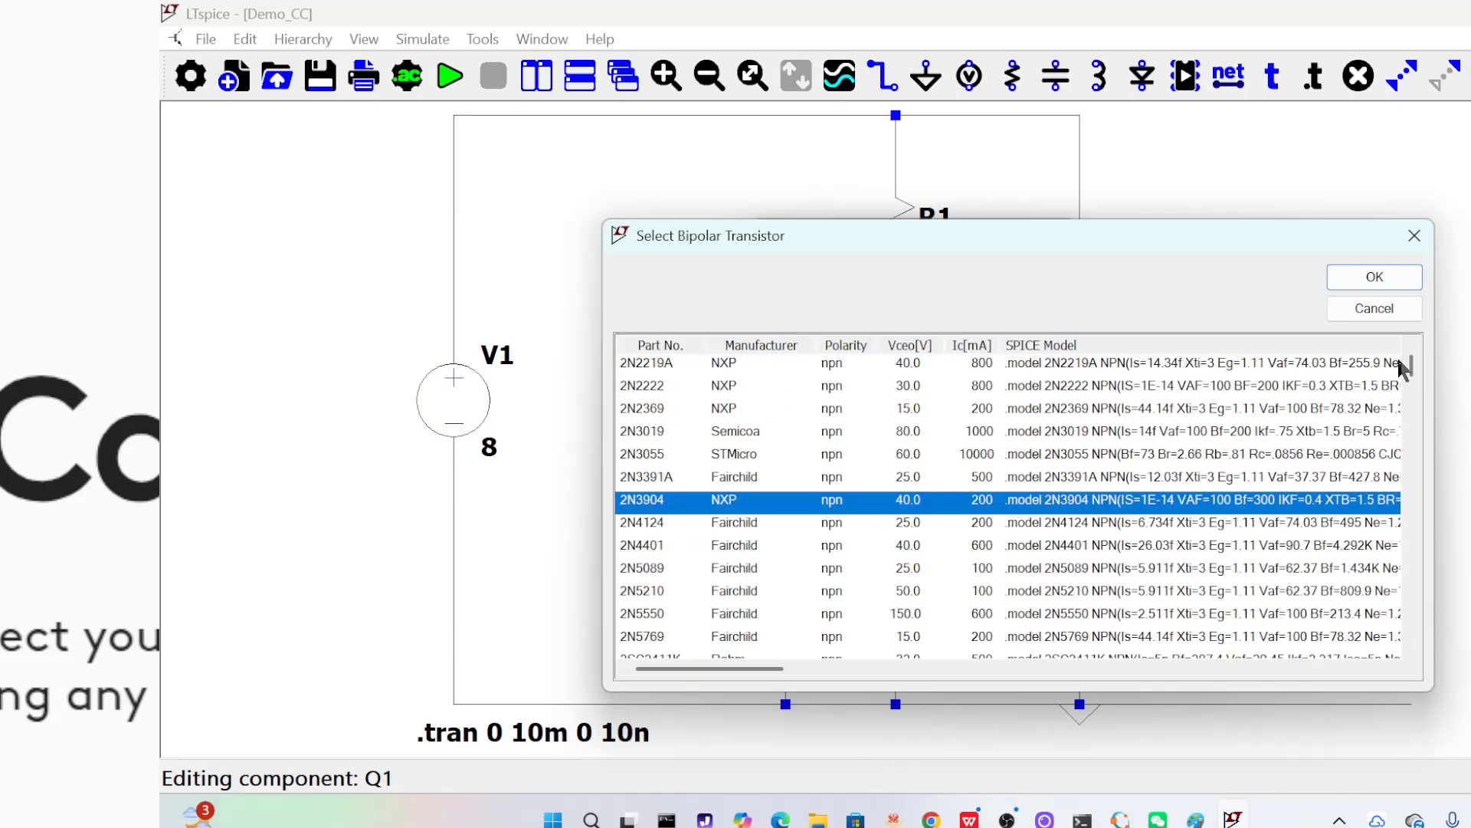
Examine the SPICE model parameters of the BC-series NPN transistors, including the junction capacitances CJE and CJC
drag(1414, 370, 1371, 586)
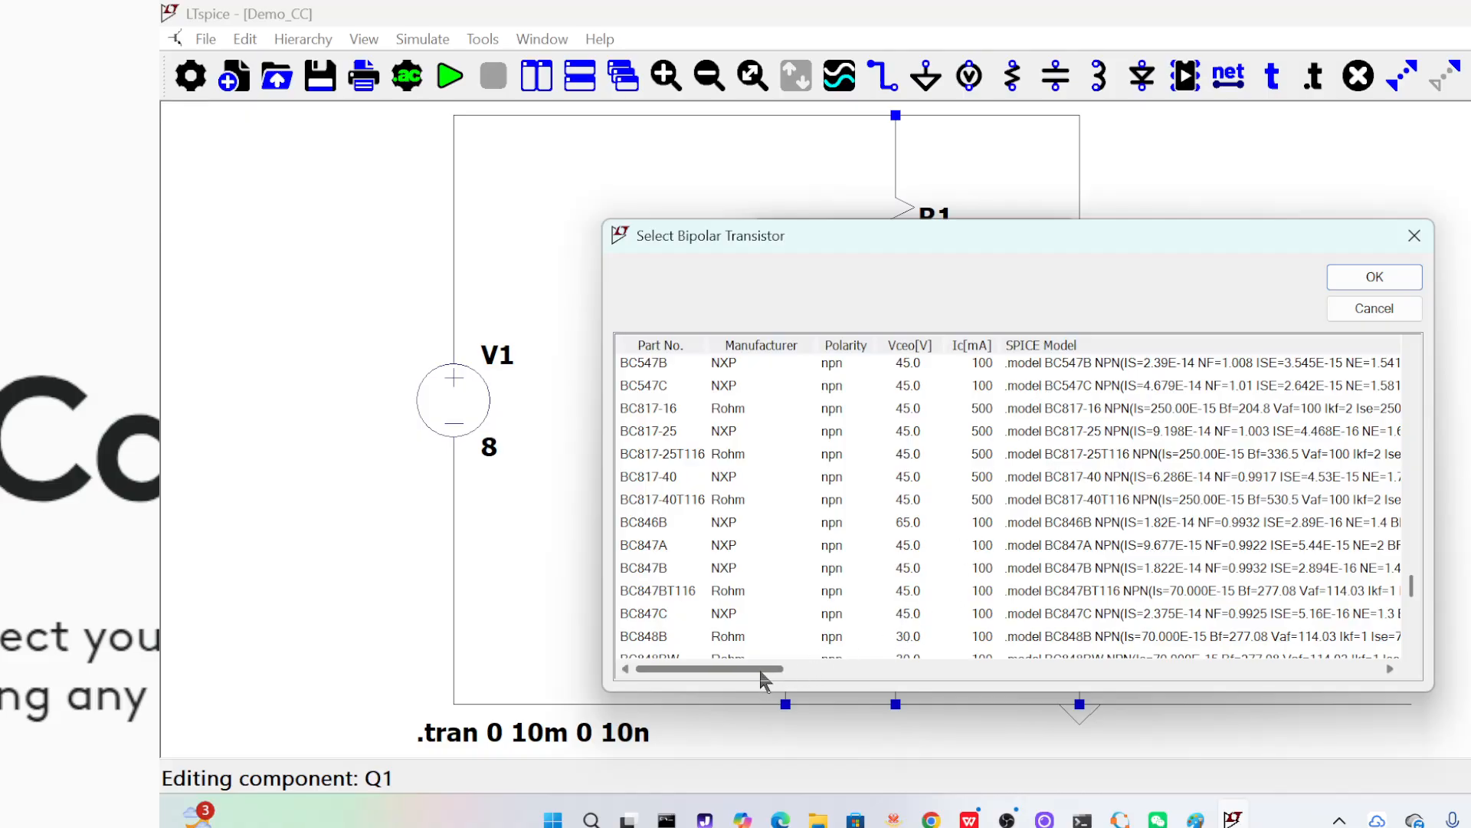
drag(761, 673, 828, 661)
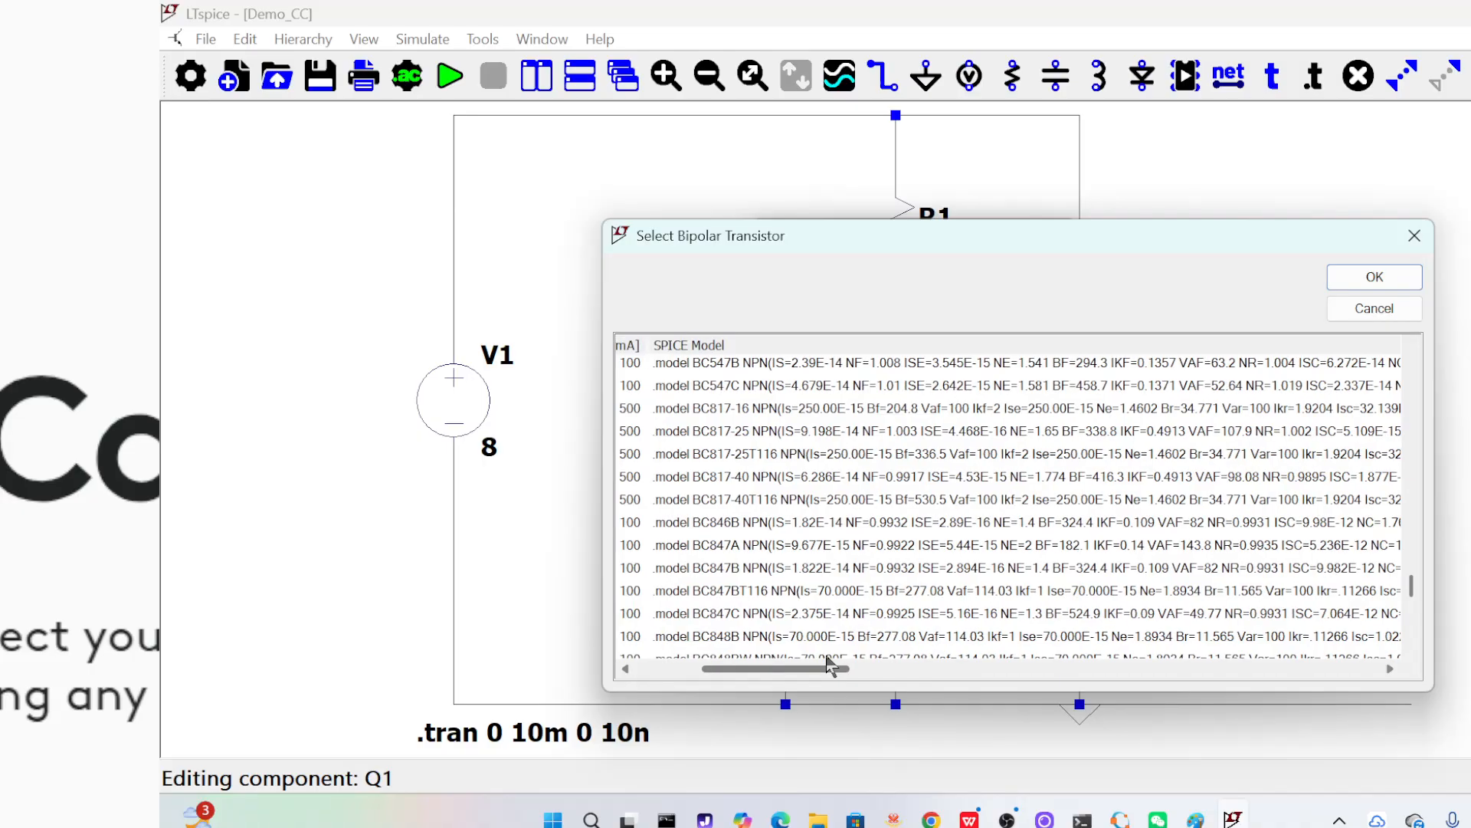
drag(830, 663, 921, 631)
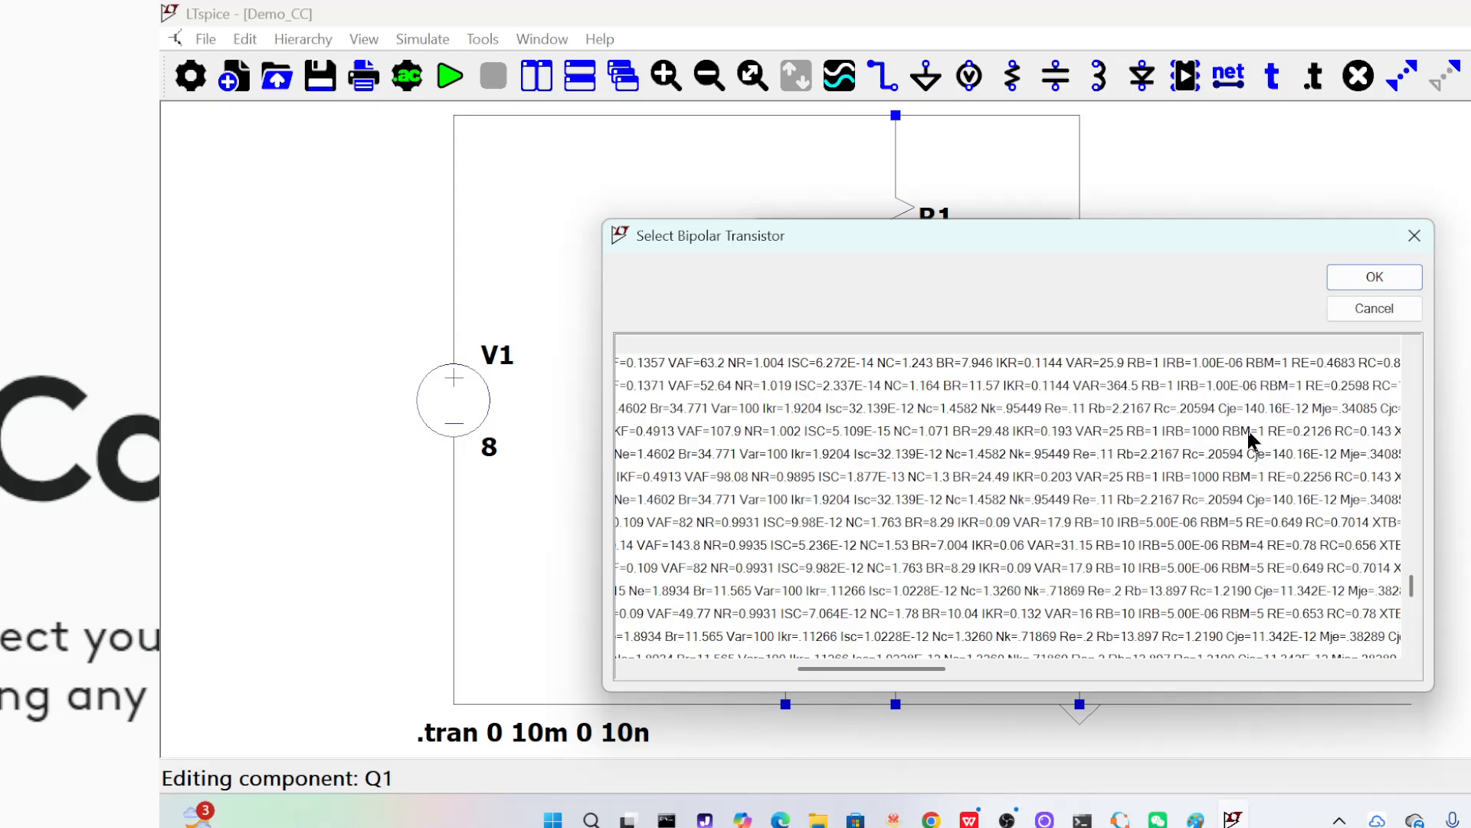
drag(936, 674, 989, 674)
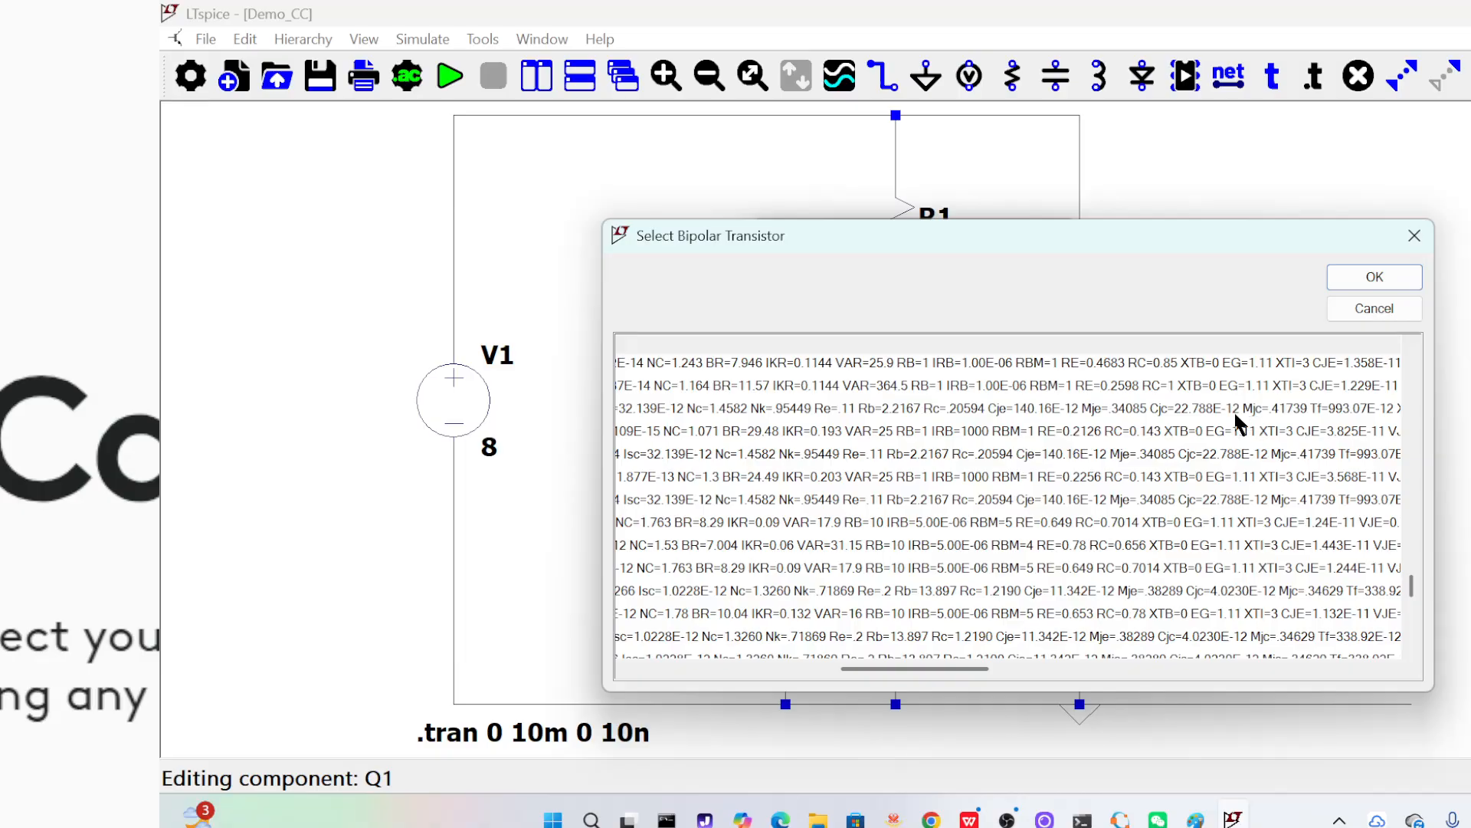
drag(976, 674, 1092, 599)
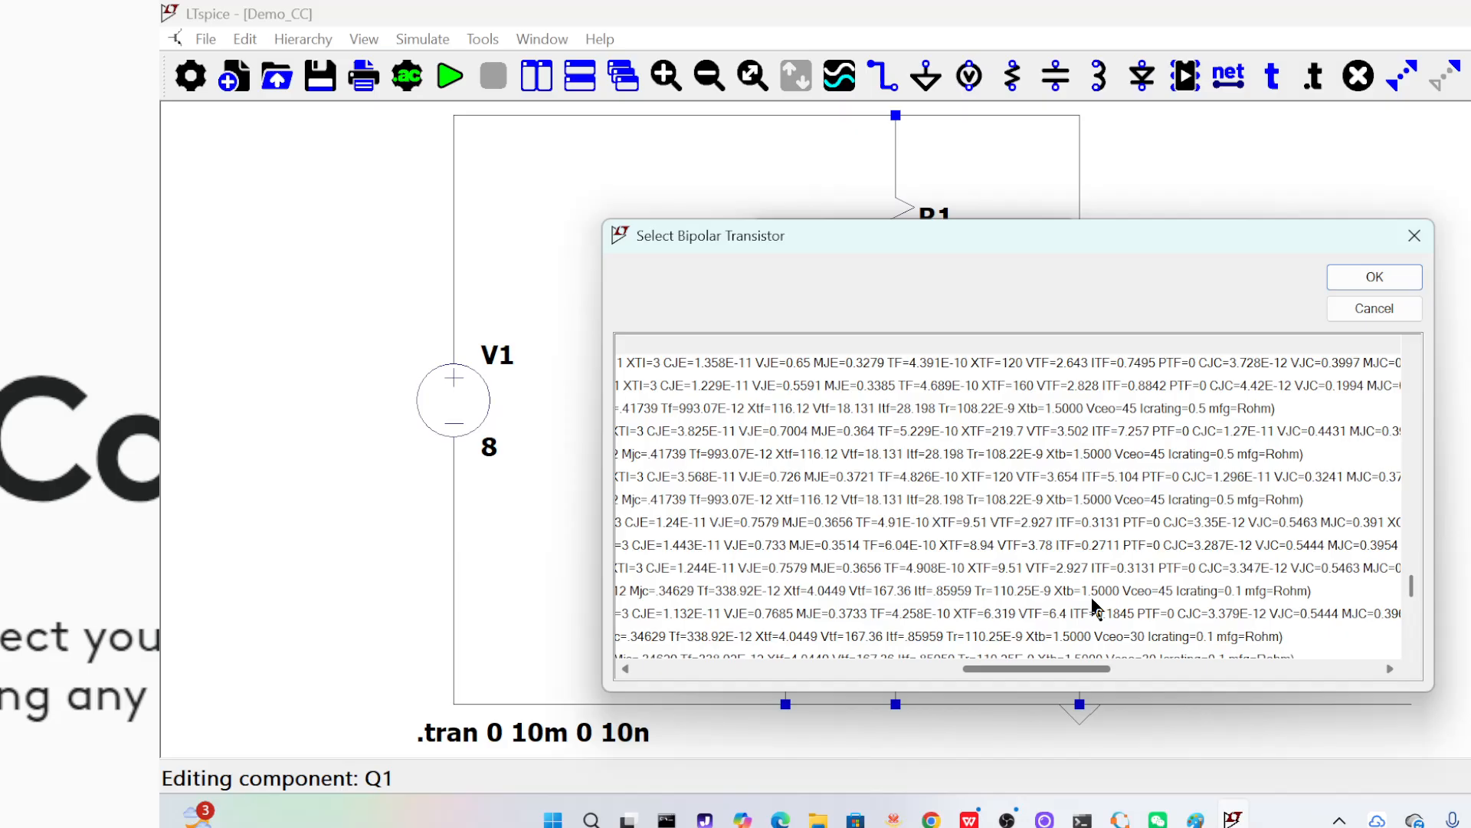
drag(1094, 610, 1119, 591)
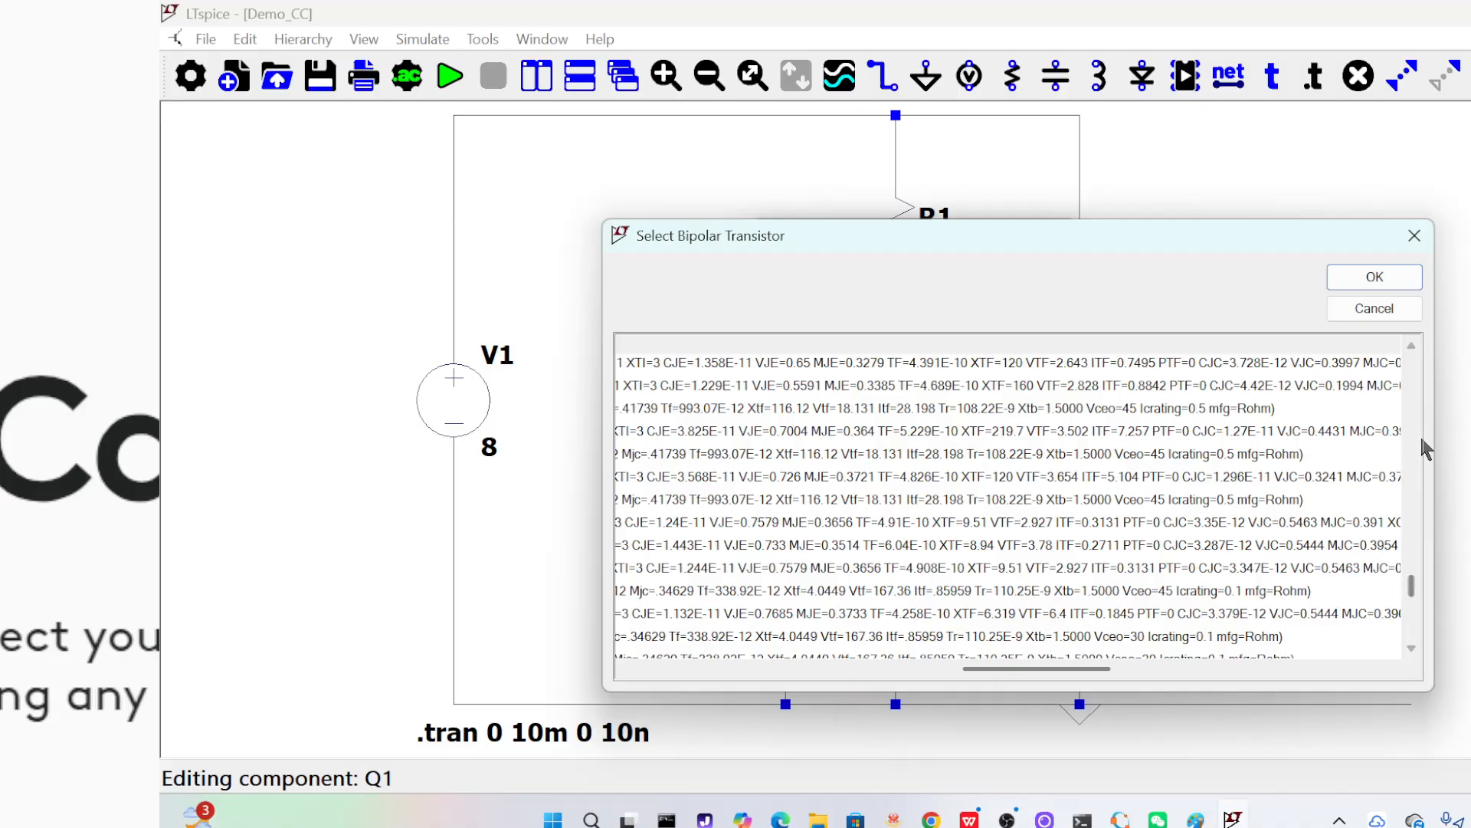
click(1413, 347)
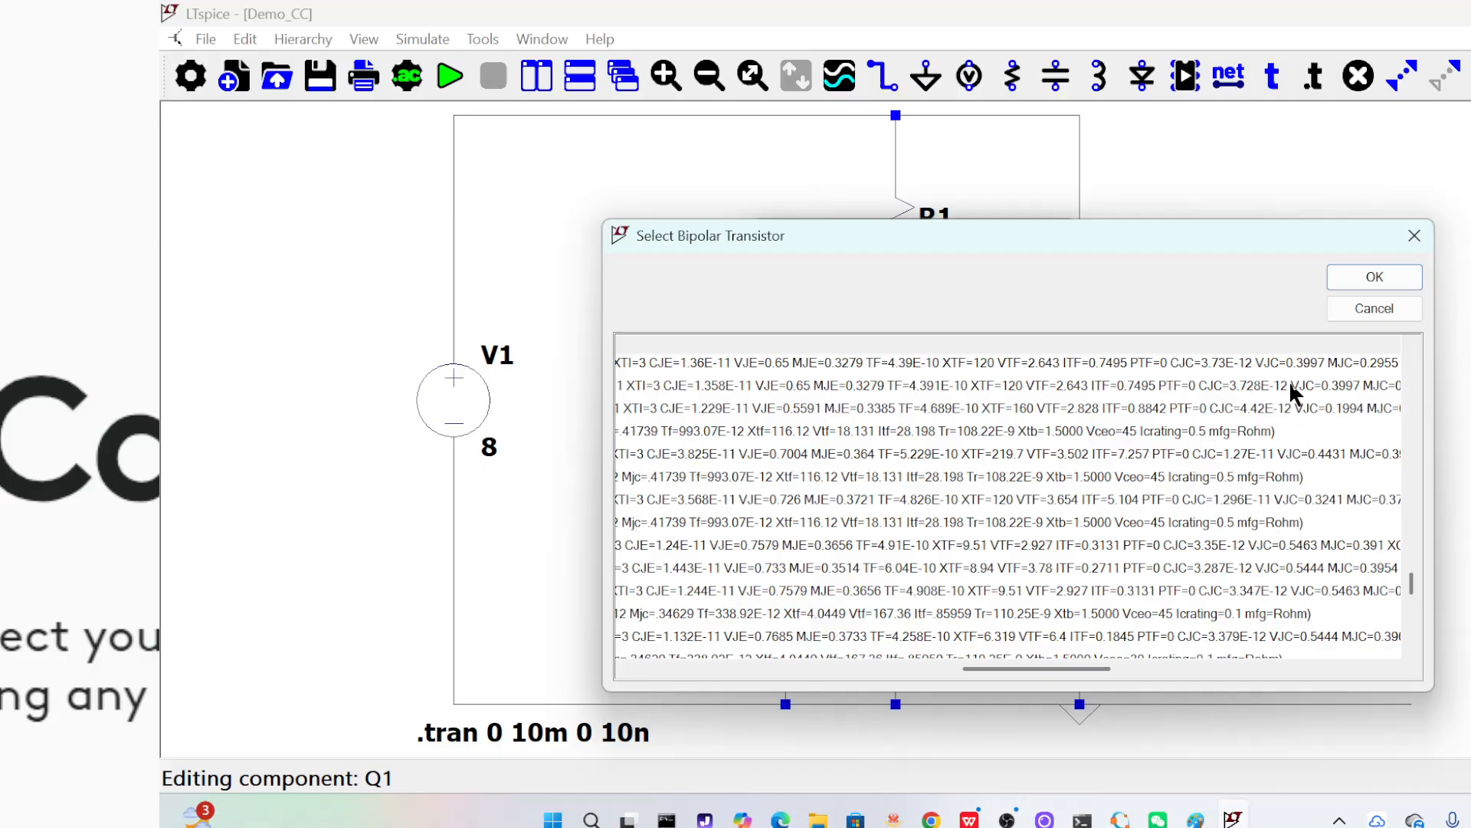
click(1413, 344)
click(1413, 344)
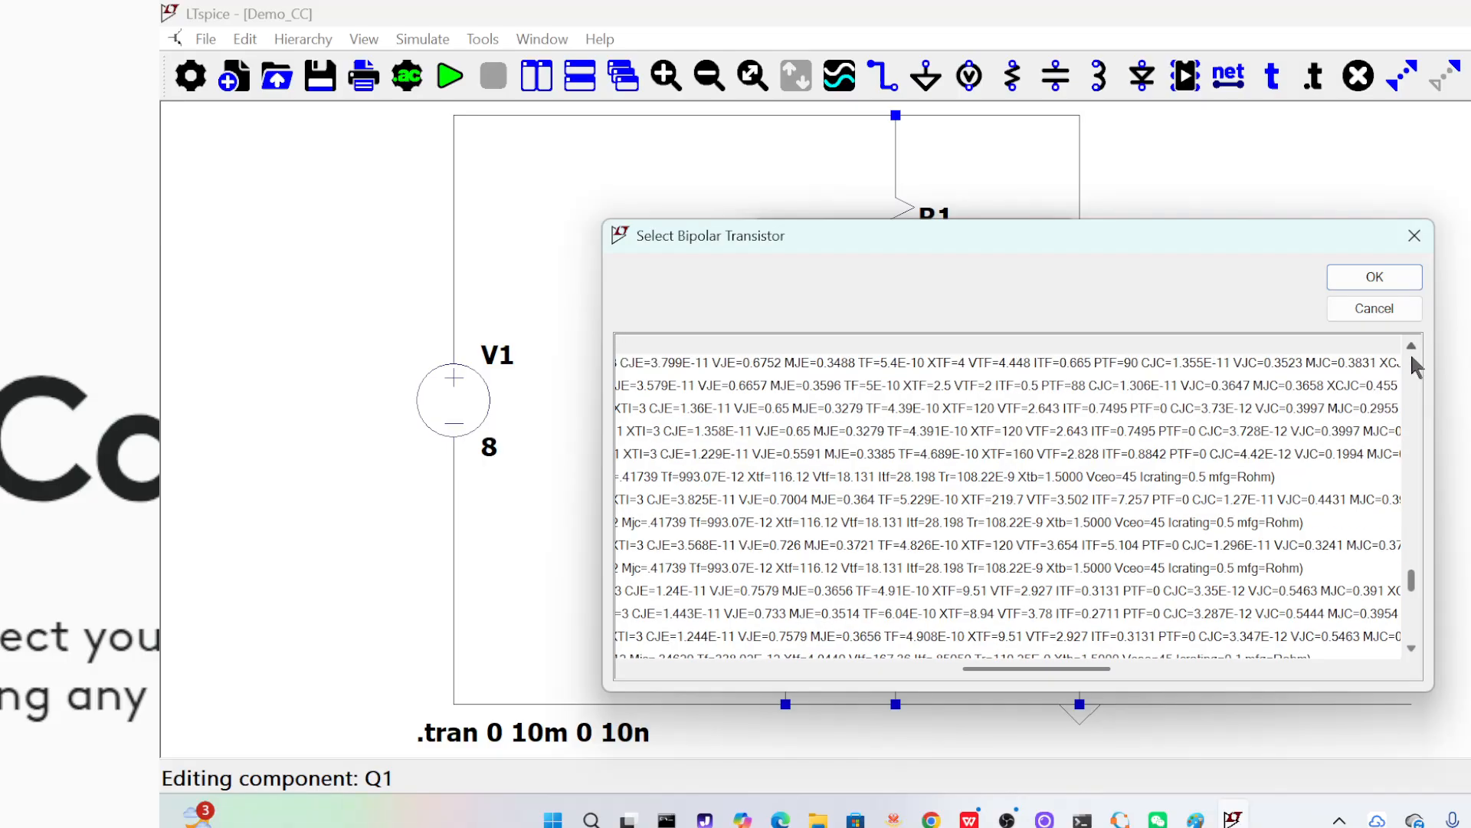
Replace transistor Q1 with the NXP BC546B model
click(1229, 410)
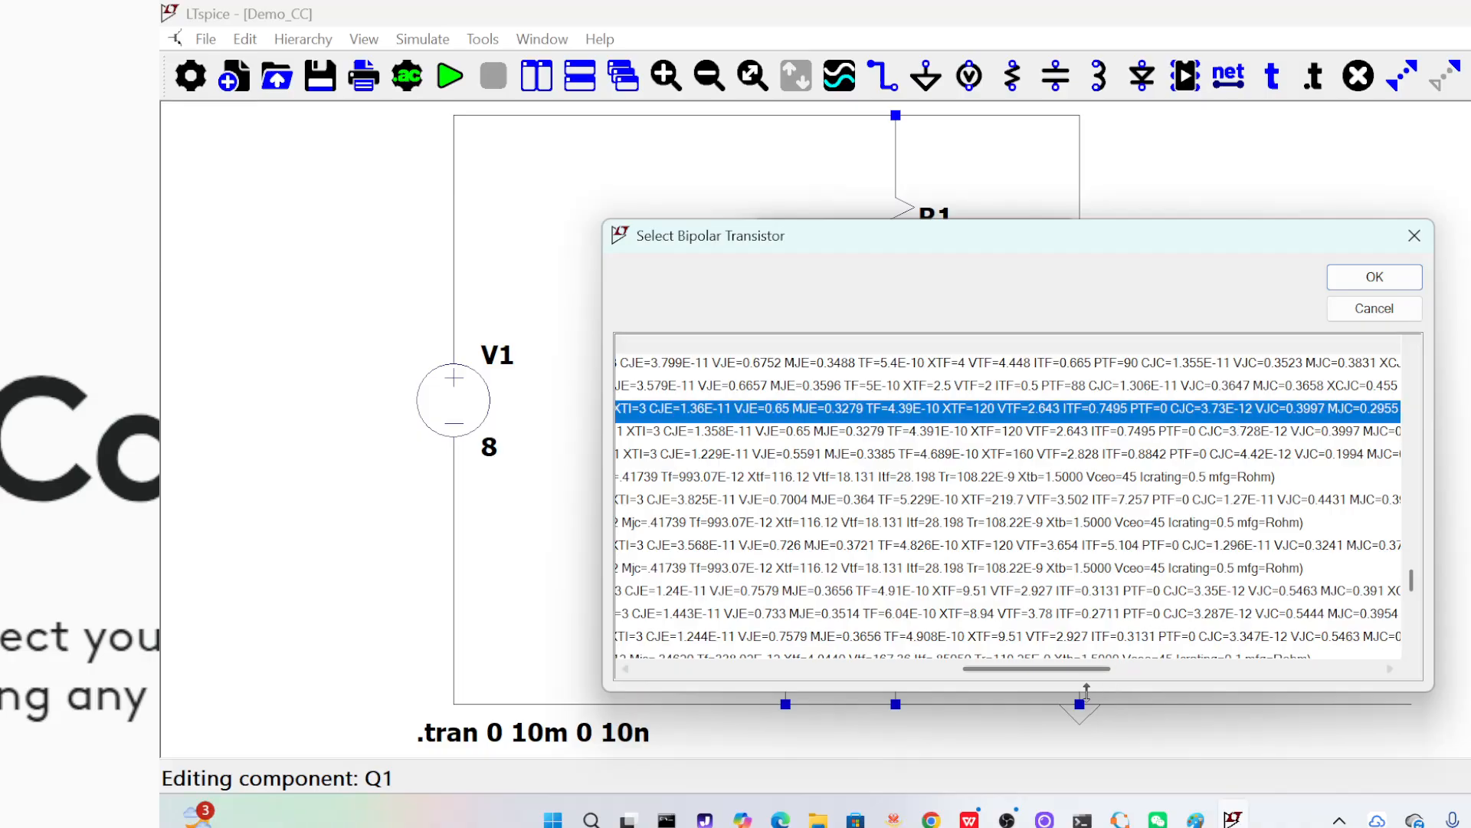
drag(1083, 669, 664, 670)
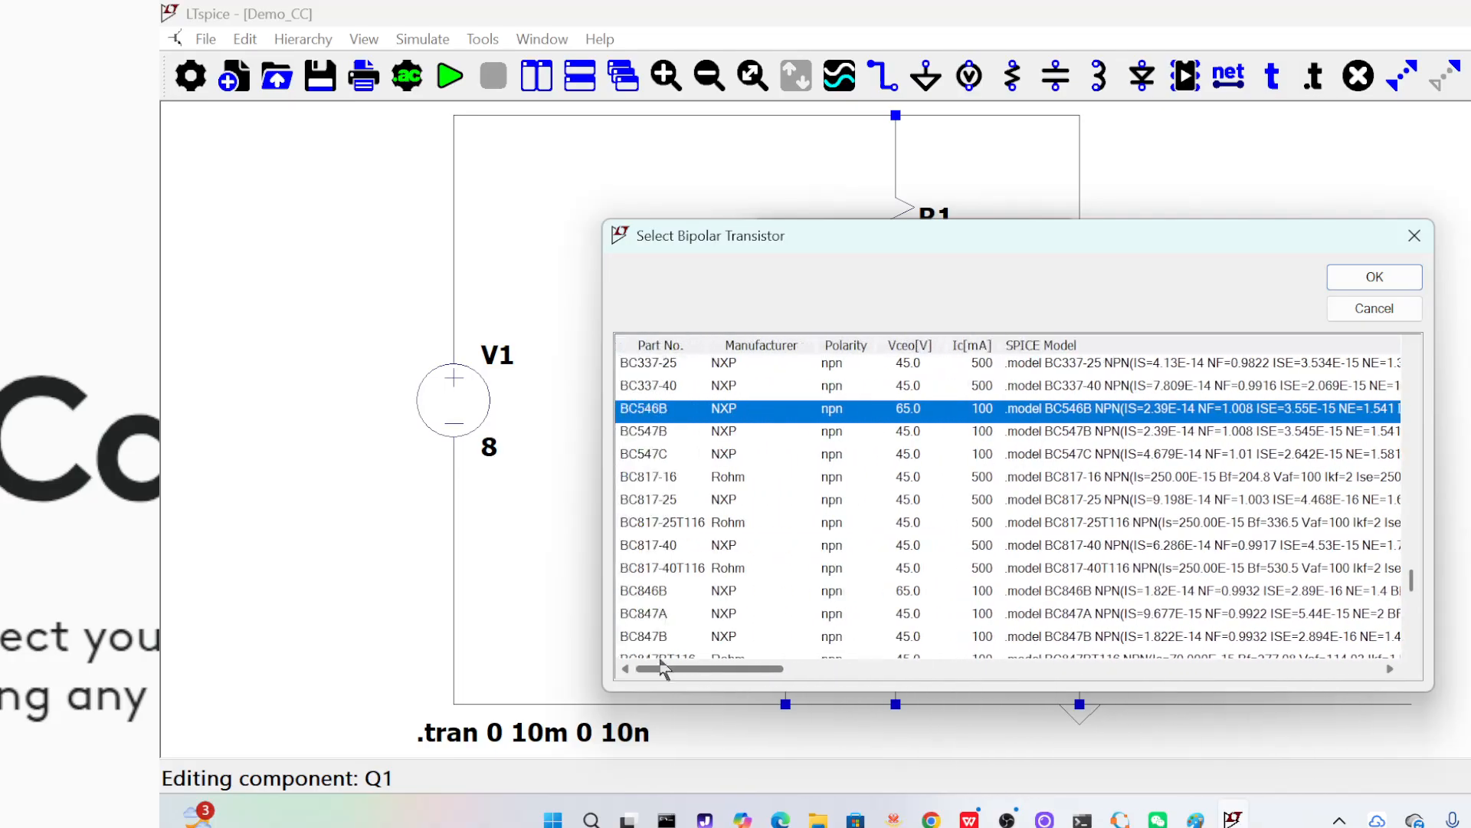
click(1376, 285)
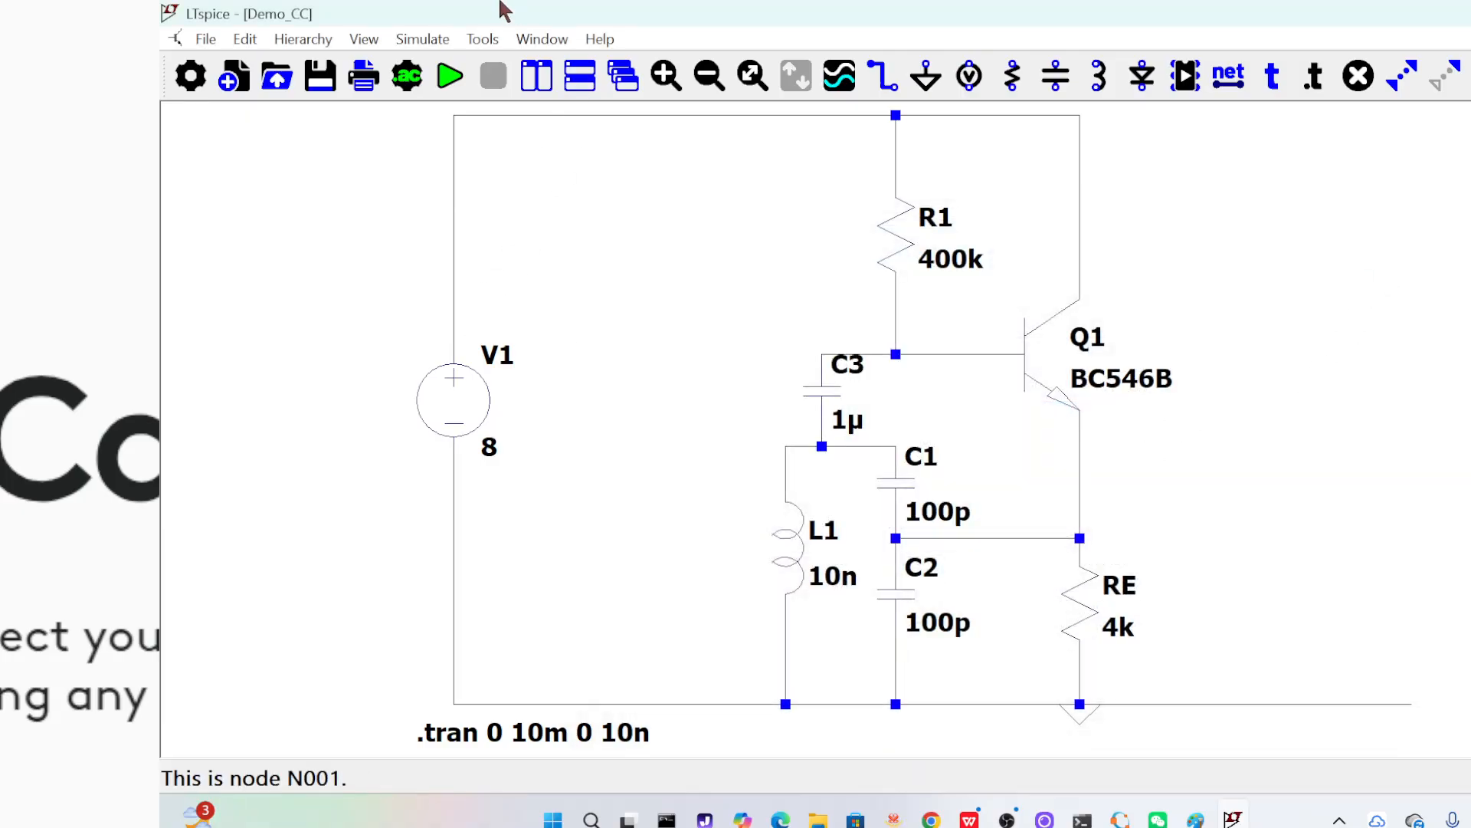
Rerun the transient simulation, plot the voltage at Q1's emitter and enlarge the waveform near 342 µs to individual cycles
click(452, 80)
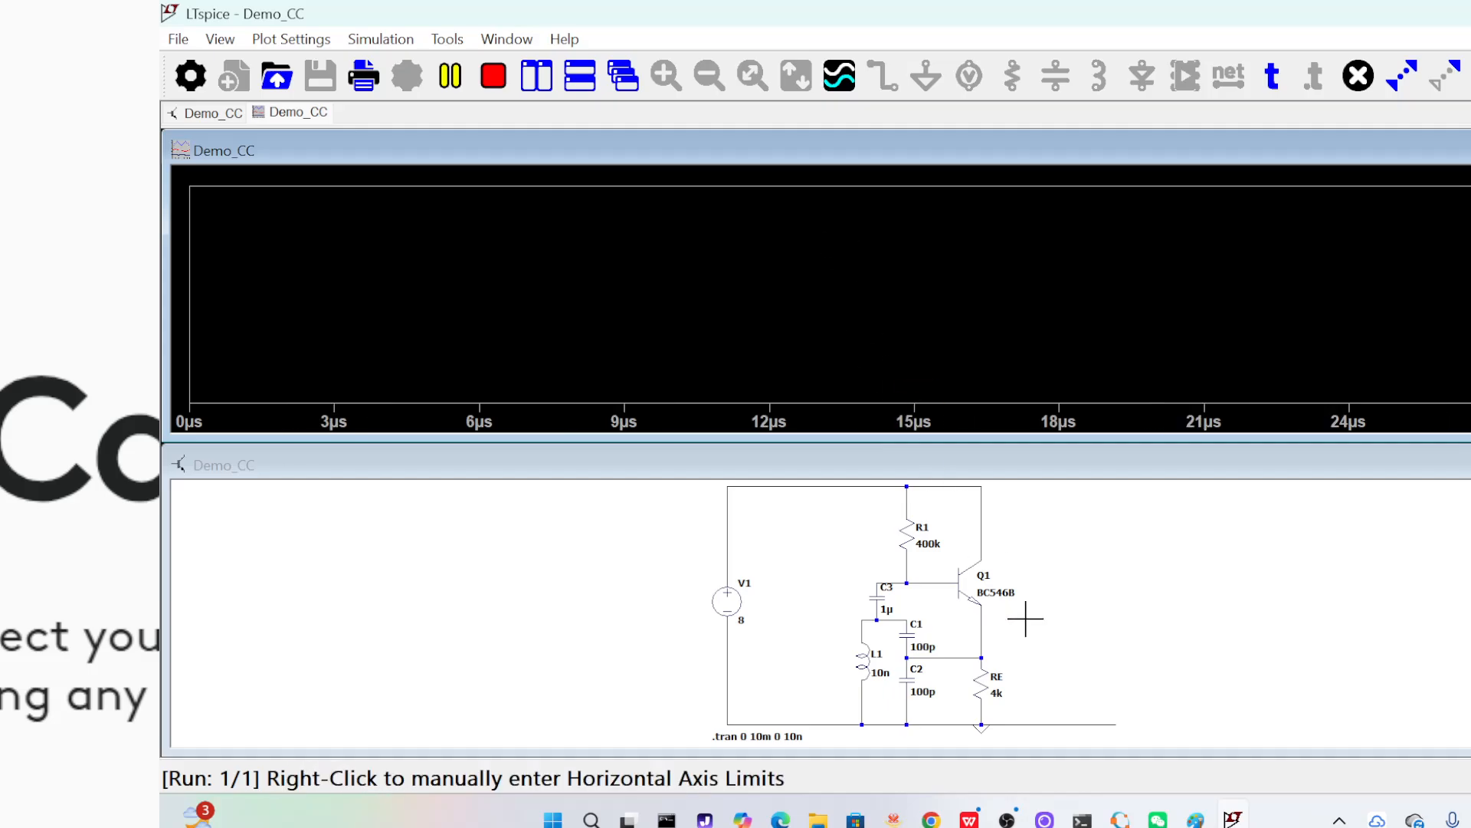
click(984, 630)
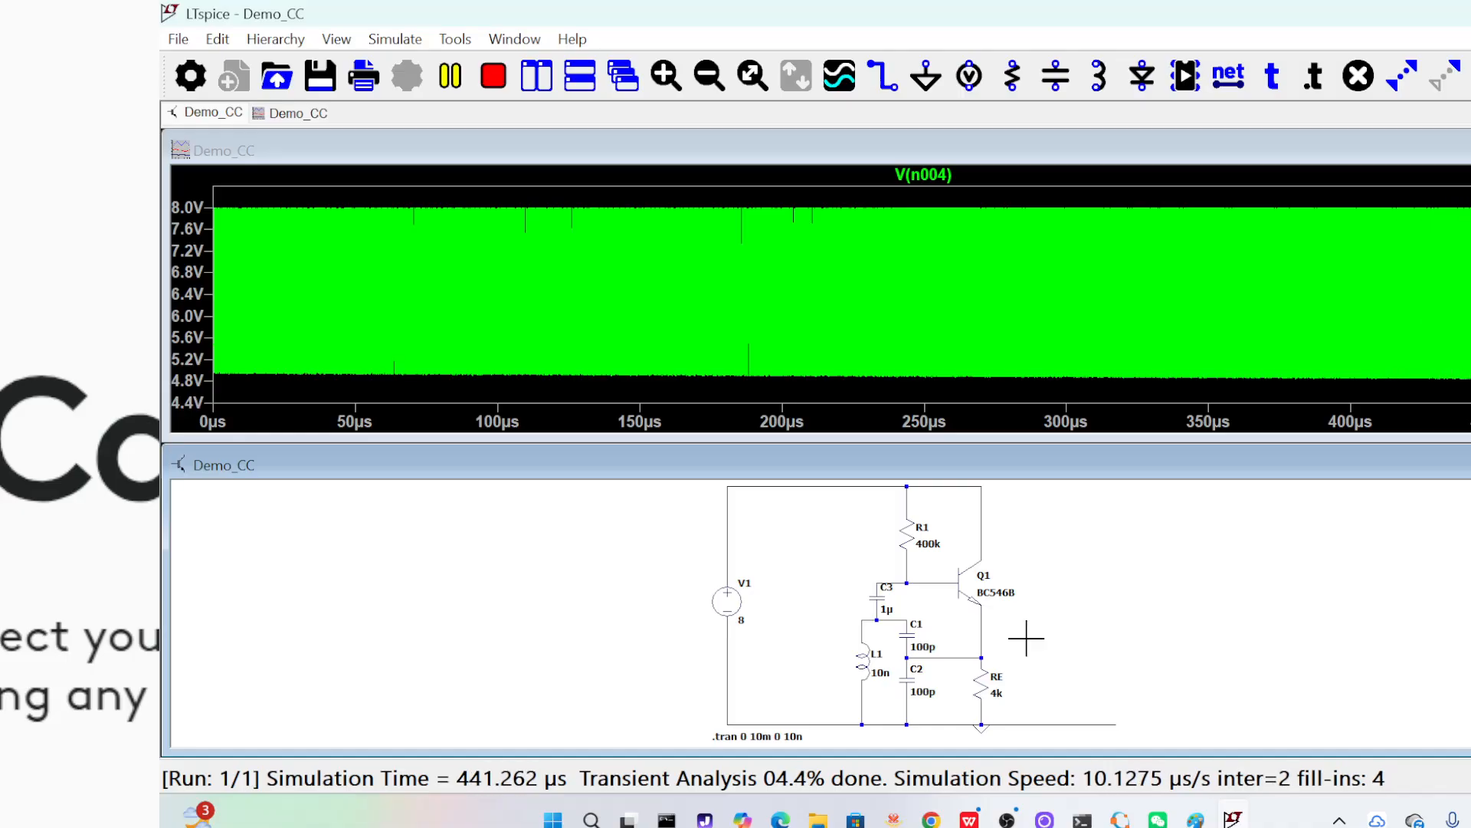
click(1165, 208)
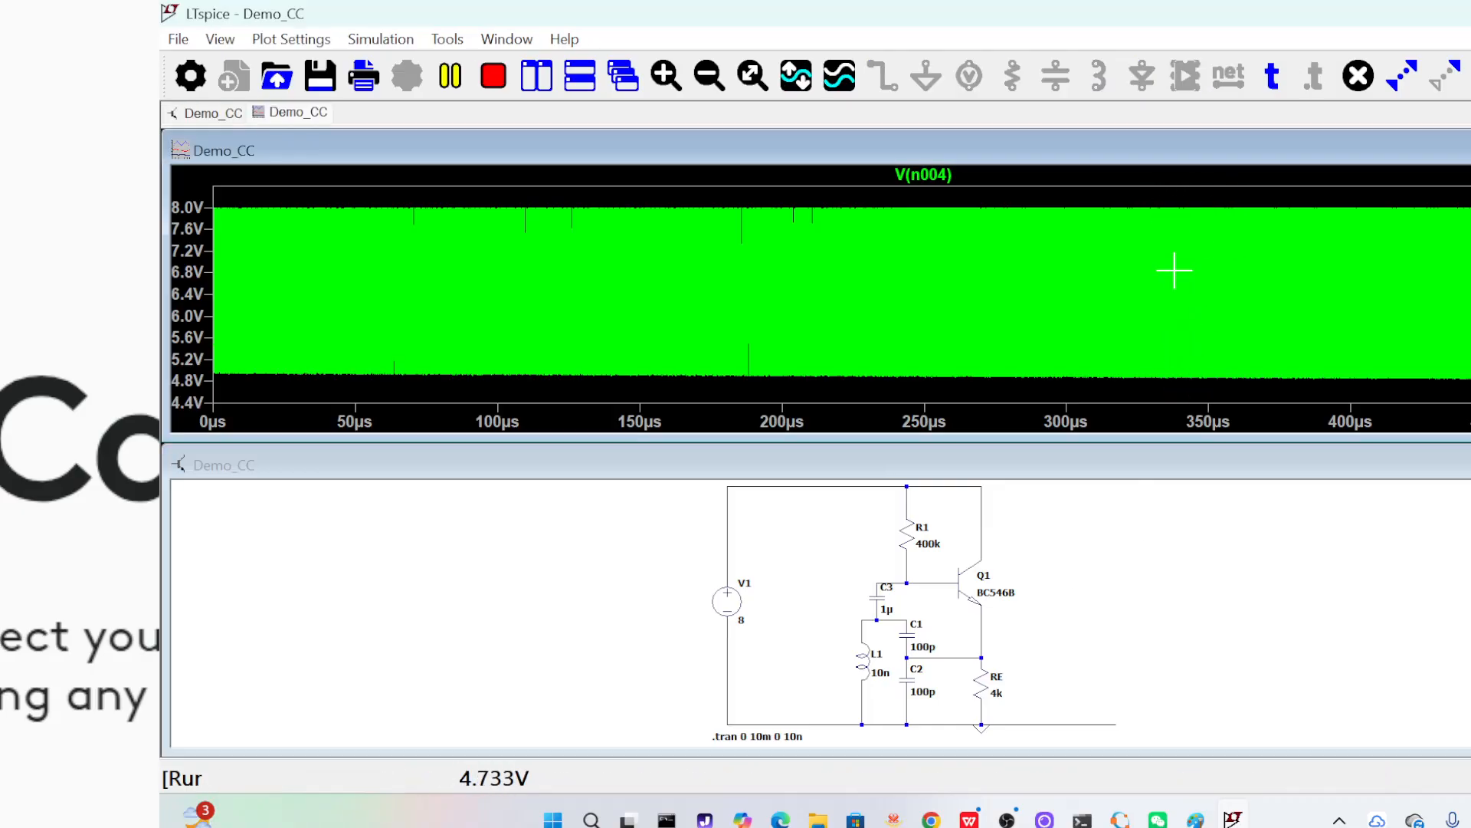
drag(1164, 200, 1196, 392)
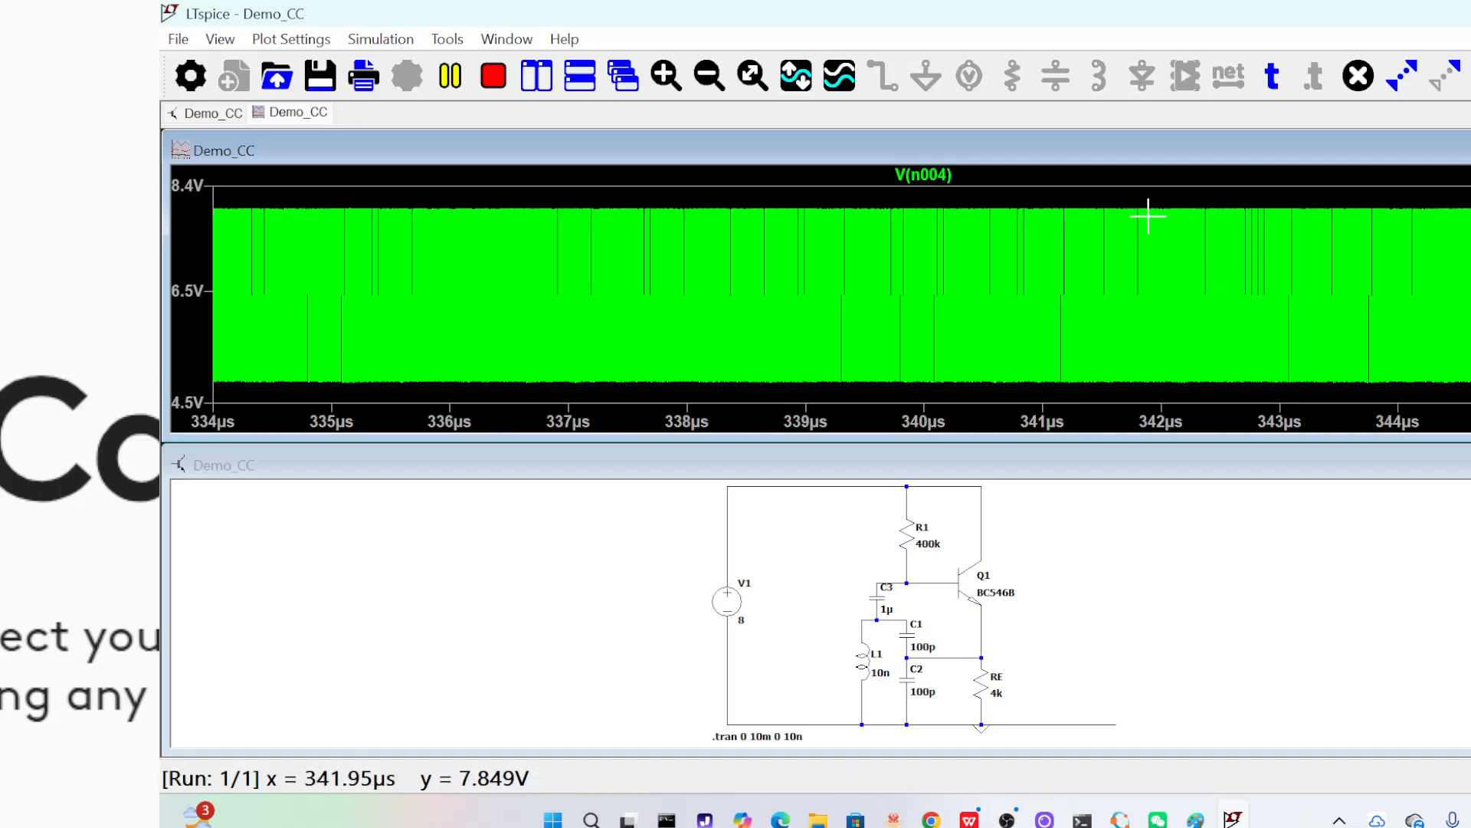
drag(1139, 201, 1180, 398)
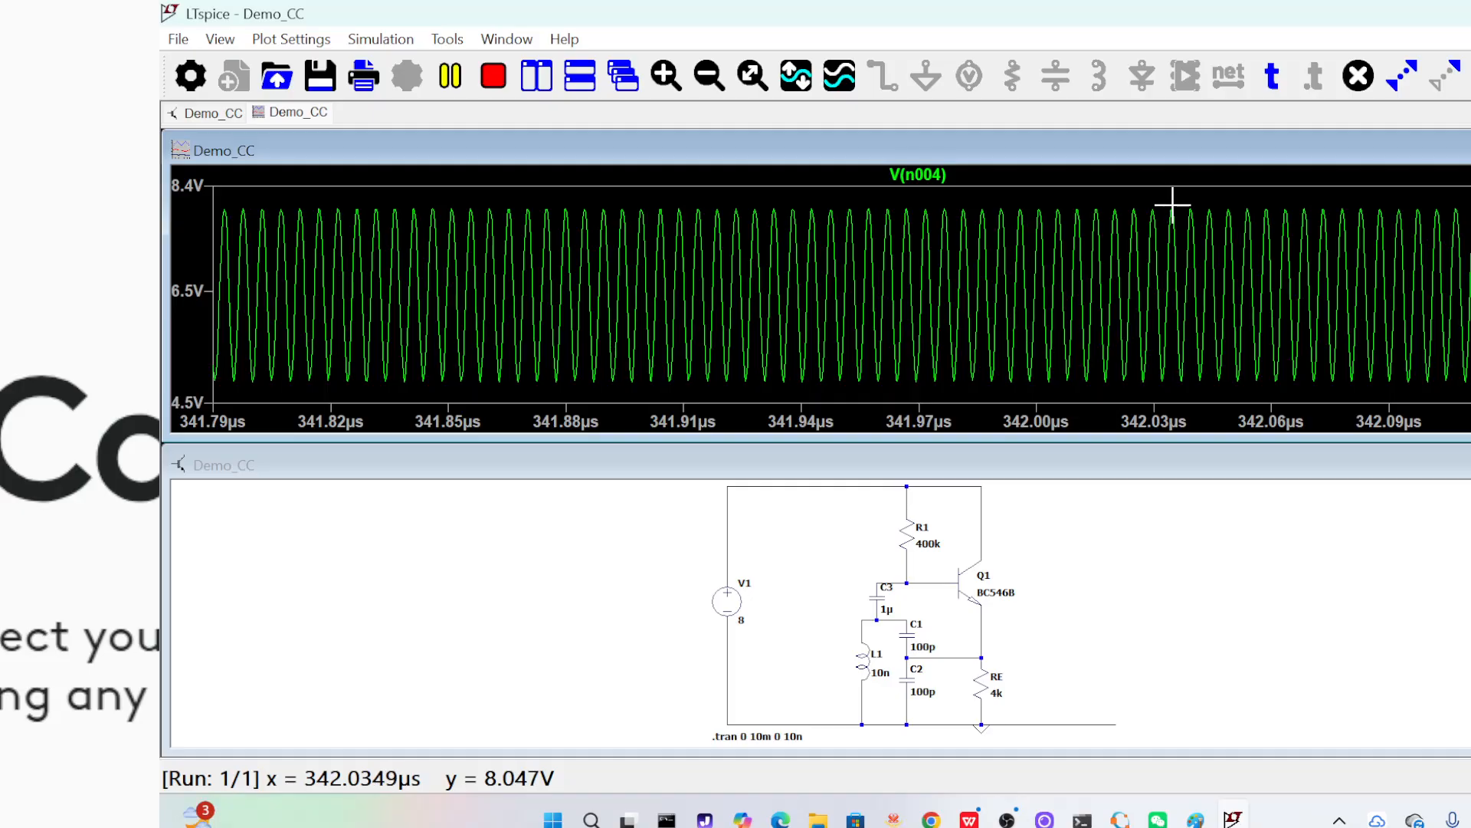
Measure the period between two adjacent peaks, compare it with the resonance calculation in Octave, and return to LTspice
drag(1174, 205, 1191, 246)
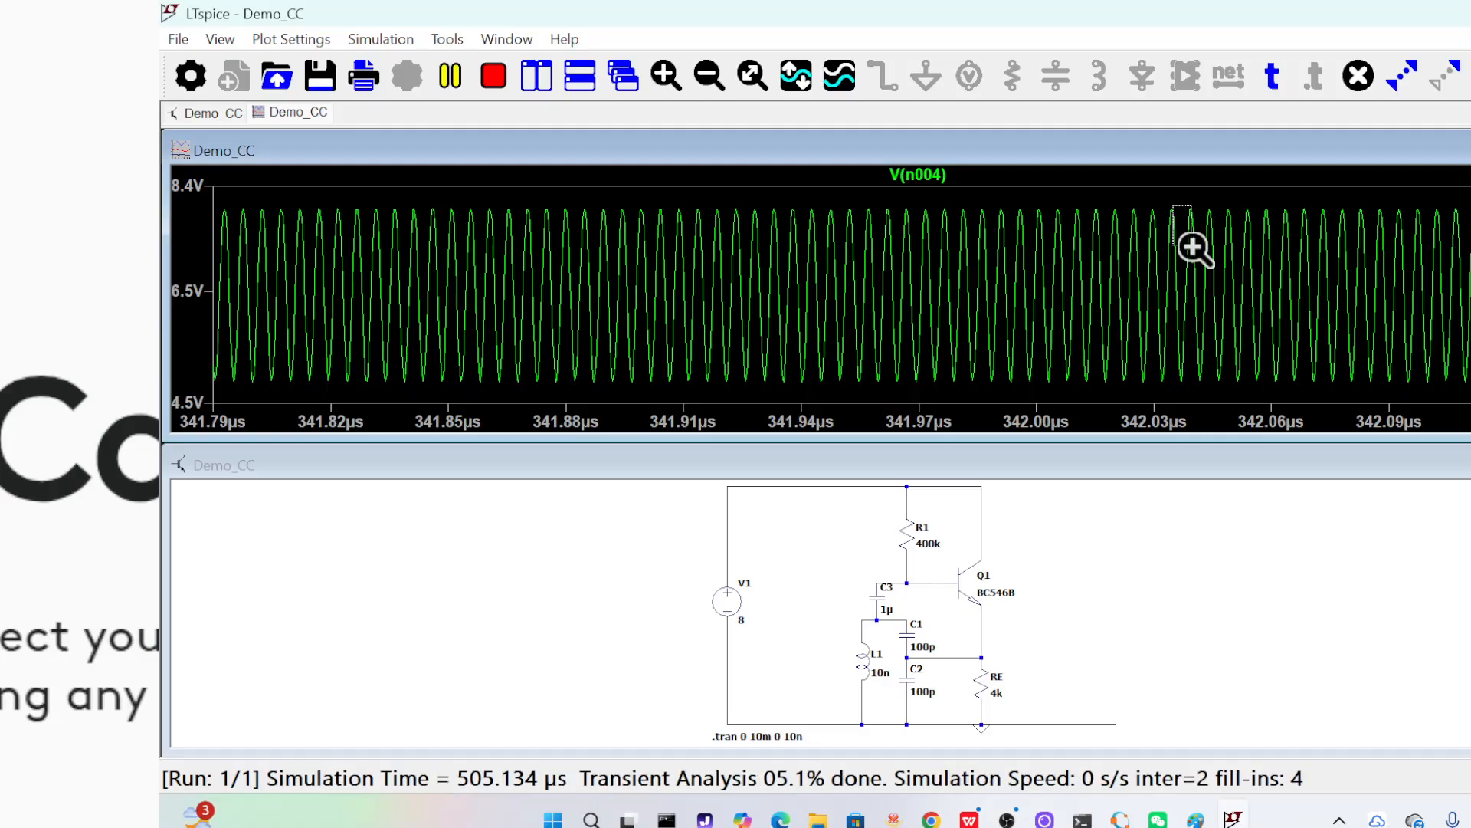
drag(1193, 247, 1191, 245)
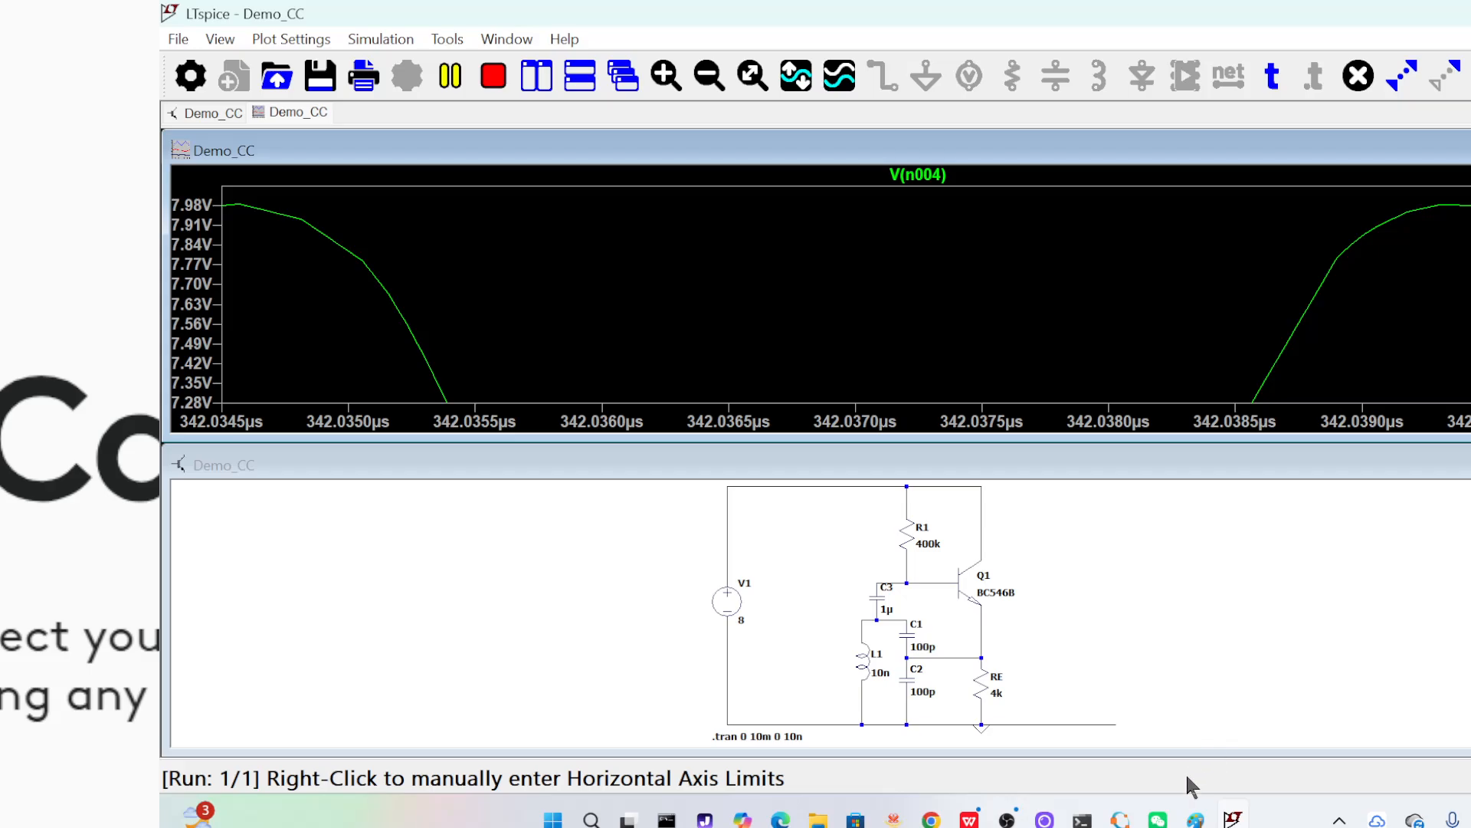
click(1121, 818)
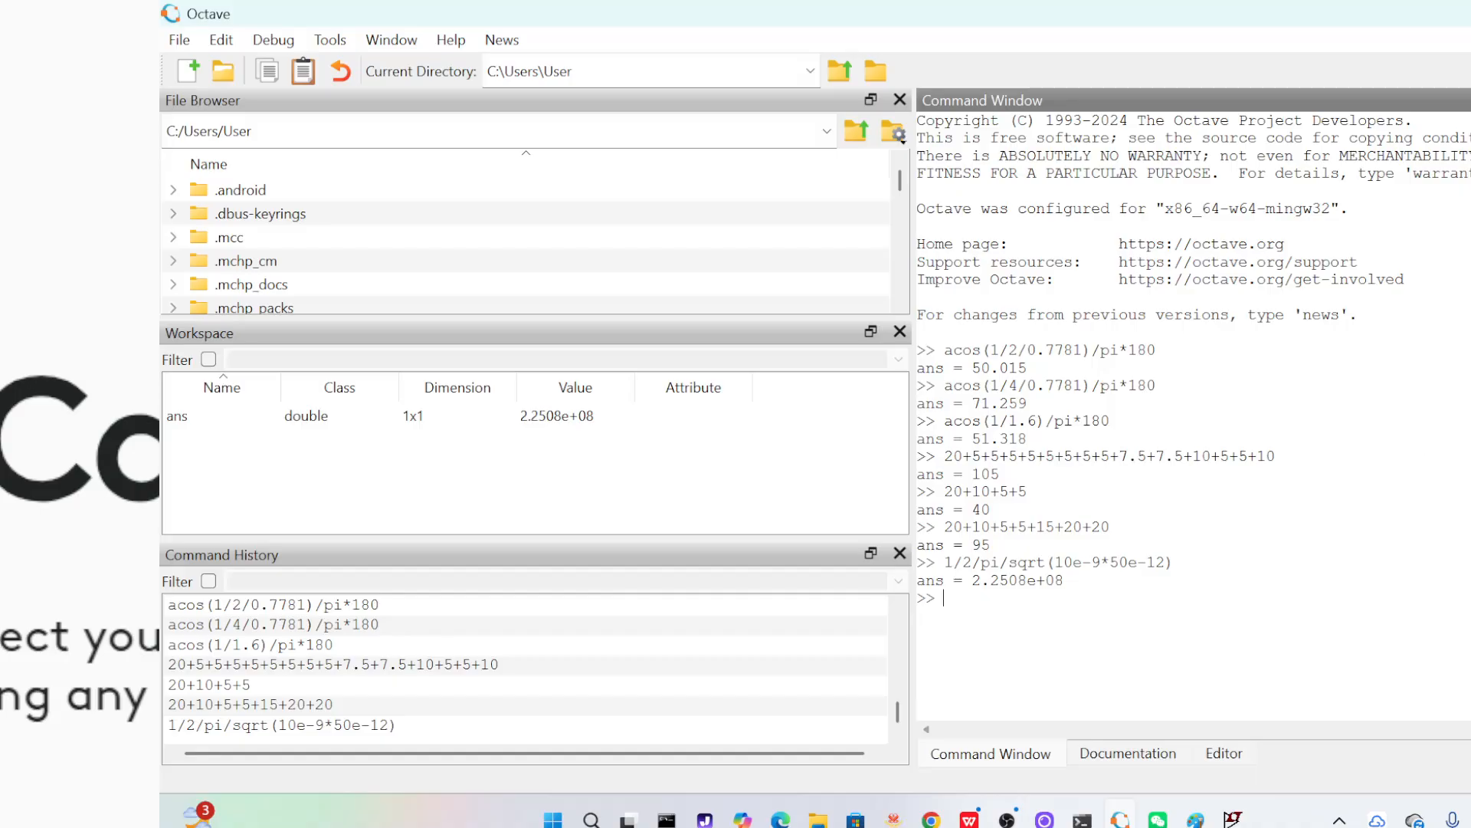
key(alt+Tab)
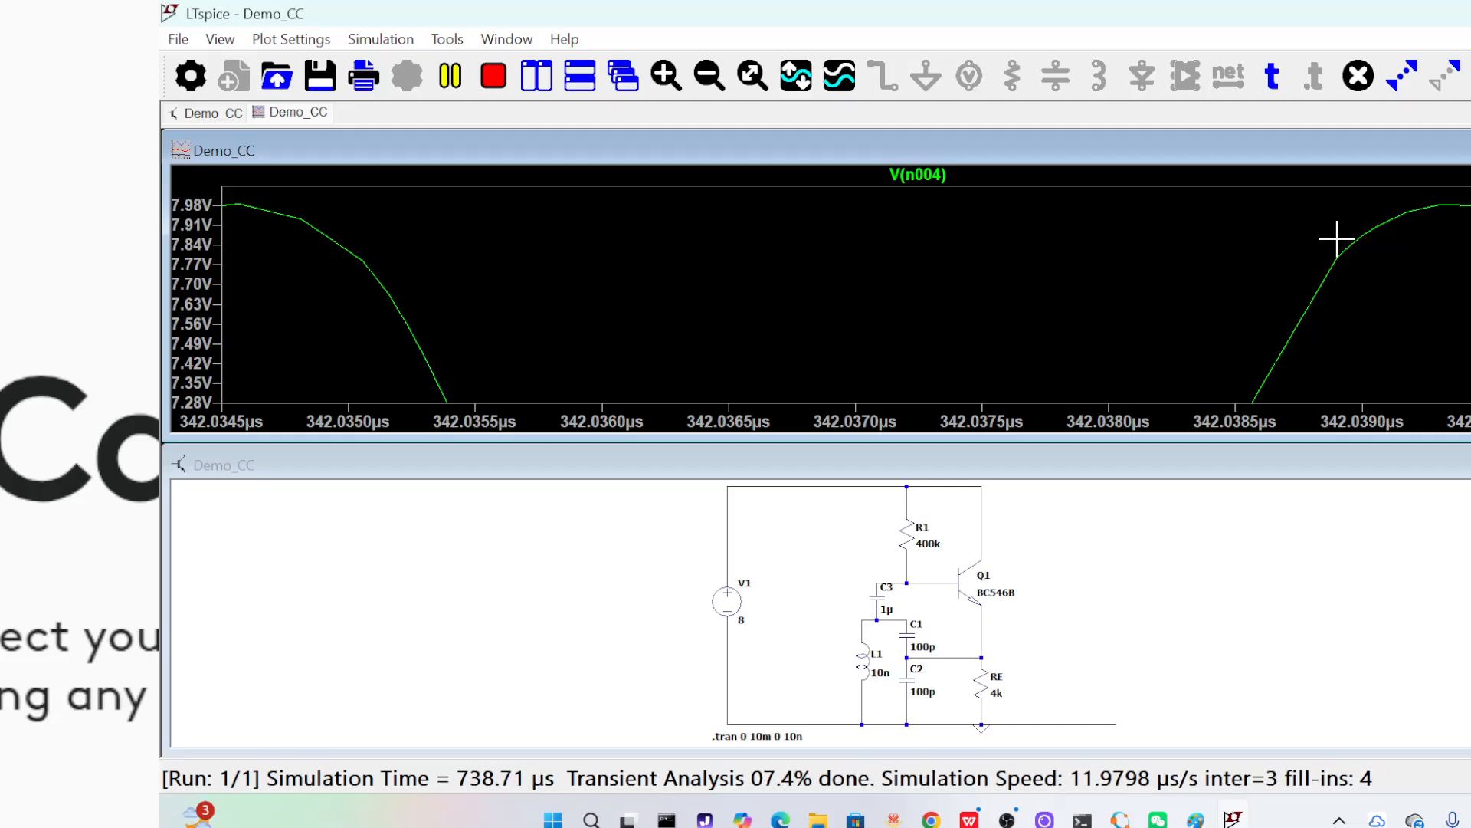
mouse_move(1012, 819)
click(997, 713)
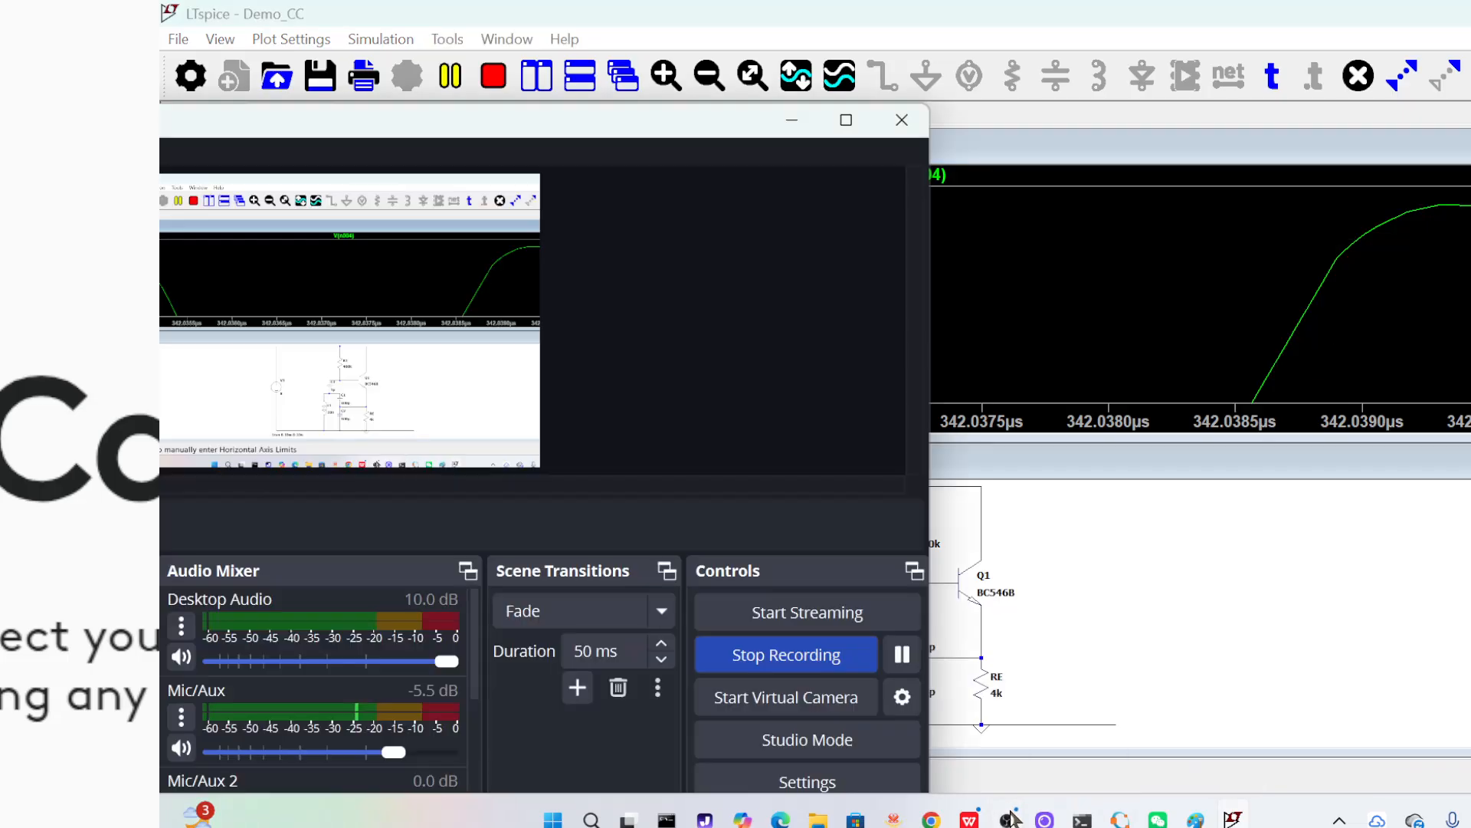